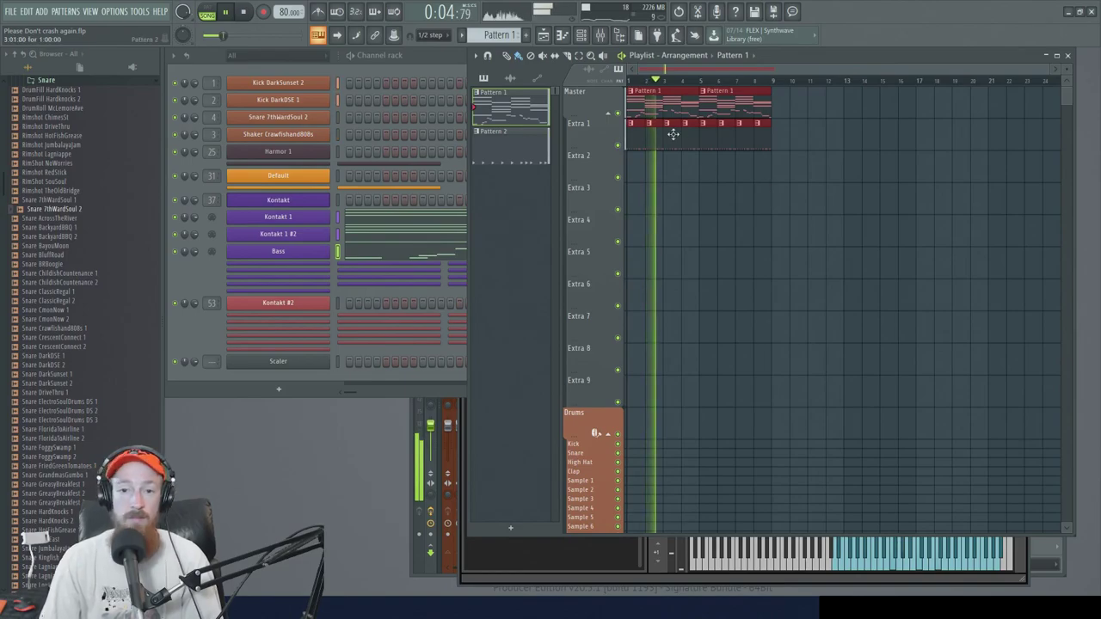
Examine the Bass notes and the Kontakt 1 chords in their piano rolls
{"action": "left_click", "coordinate": [657, 142]}
{"action": "left_click", "coordinate": [657, 99]}
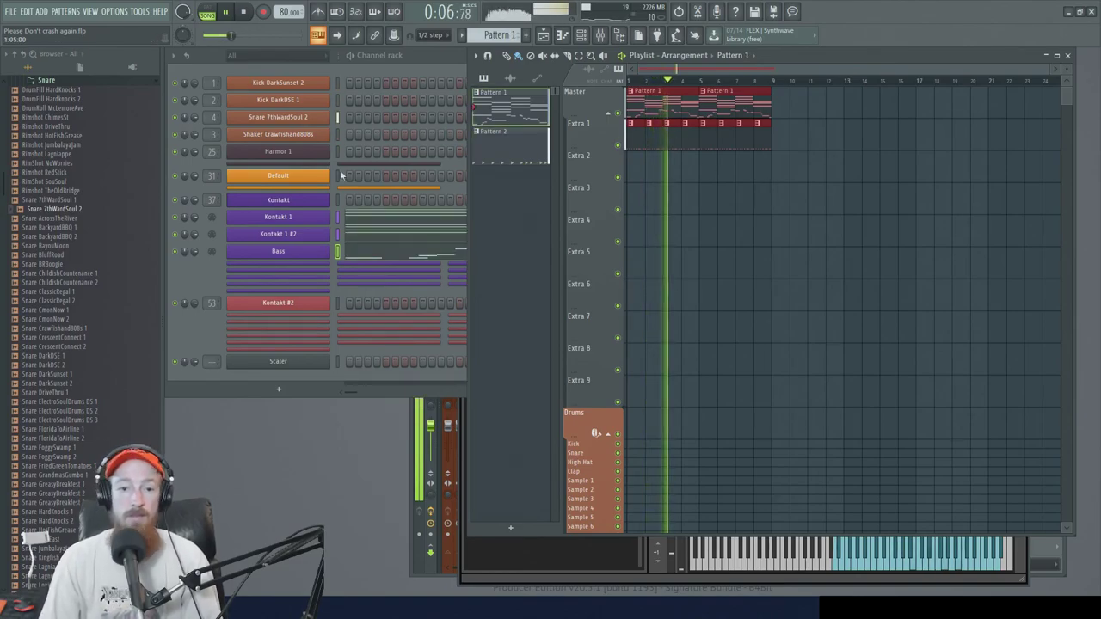
{"action": "left_click", "coordinate": [421, 254]}
{"action": "left_click_drag", "start_coordinate": [420, 256], "coordinate": [433, 367]}
{"action": "right_click", "coordinate": [371, 222]}
{"action": "left_click_drag", "start_coordinate": [430, 225], "coordinate": [439, 325]}
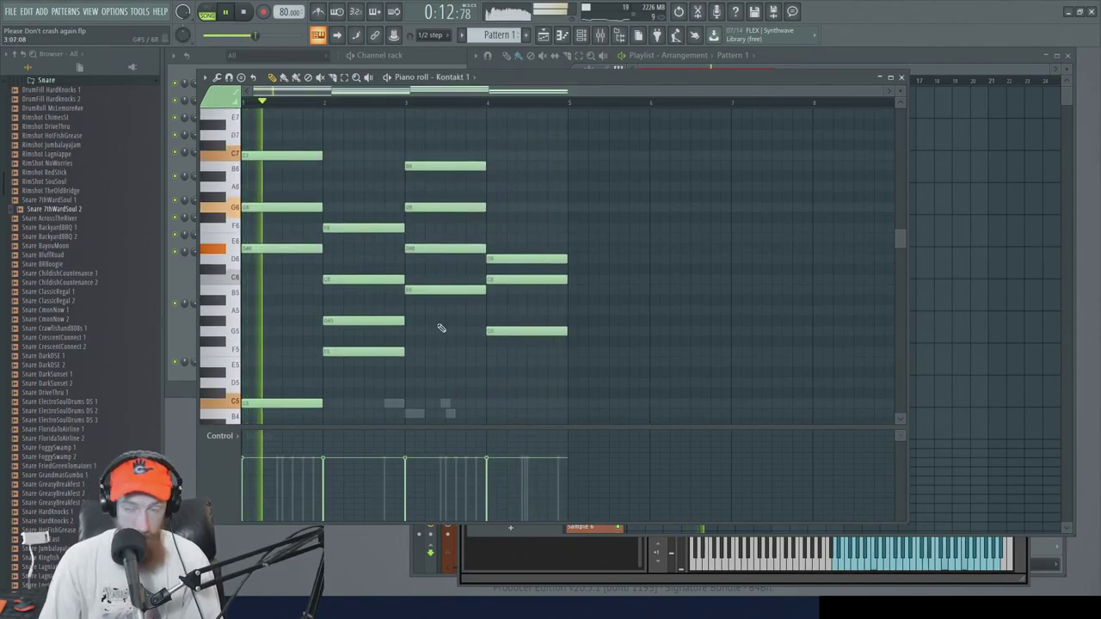
Duplicate the Pattern 1 and Pattern 2 clips in the playlist so the copies start at bar 9
{"action": "left_click", "coordinate": [914, 60]}
{"action": "left_click_drag", "start_coordinate": [779, 108], "coordinate": [806, 111]}
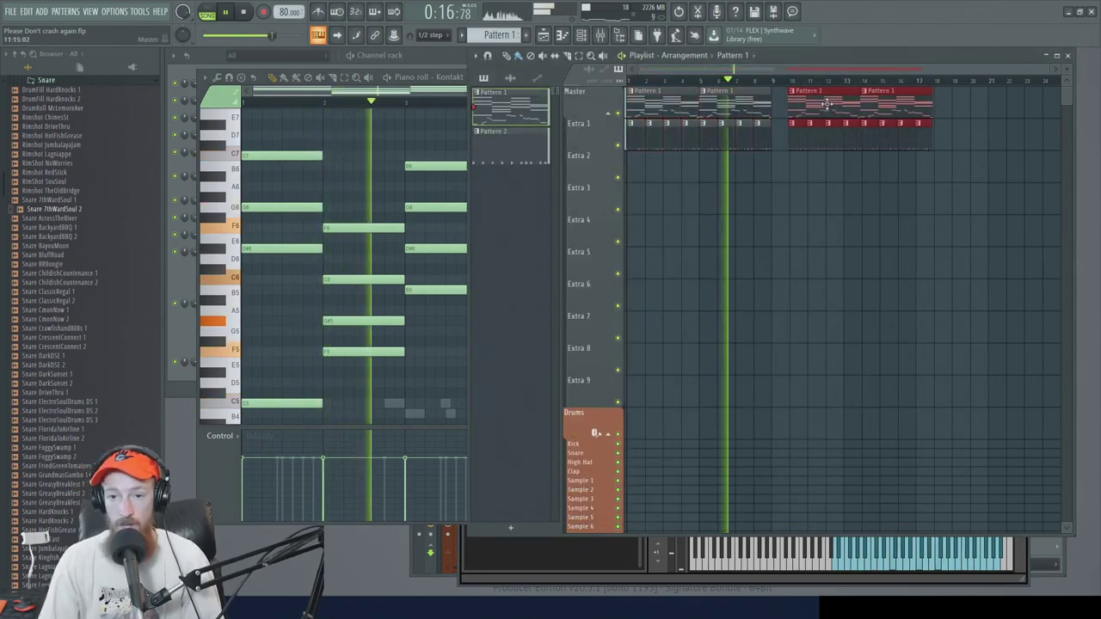
{"action": "scroll", "coordinate": [806, 112], "scroll_direction": "up", "scroll_amount": 3}
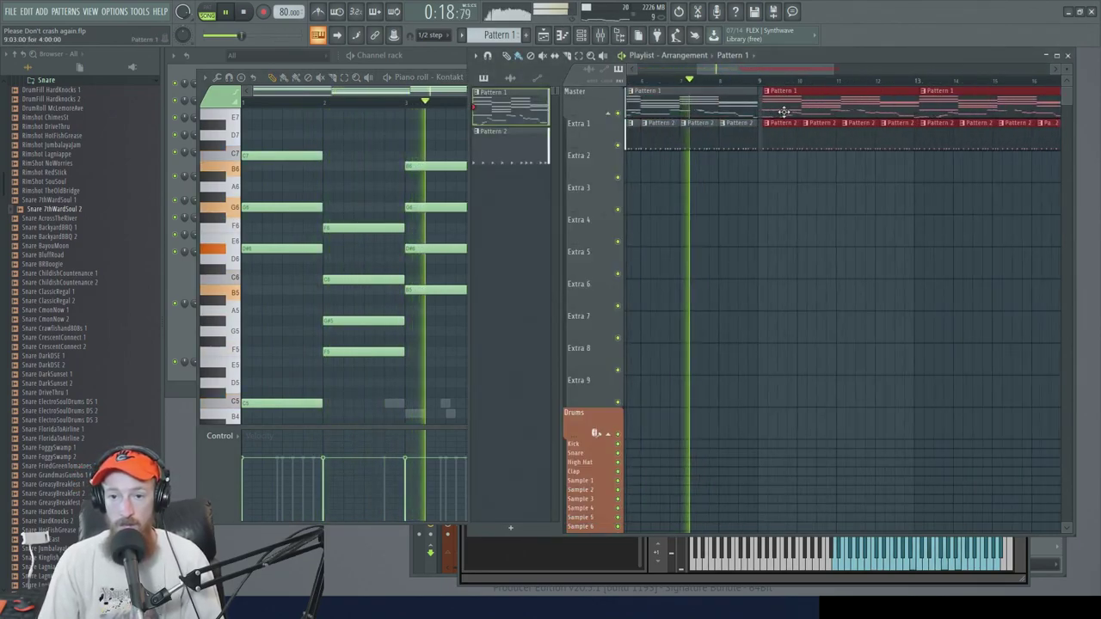
Delete the duplicated Pattern 2 and Pattern 1 clips from bar 9 onward in the playlist
{"action": "left_click_drag", "start_coordinate": [776, 127], "coordinate": [978, 135]}
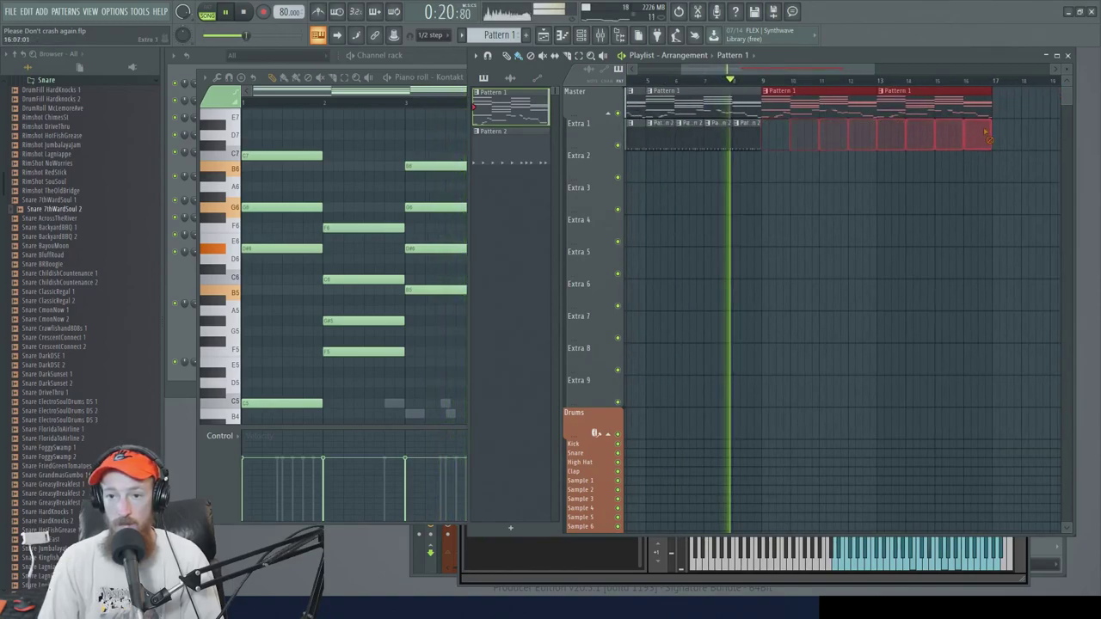
{"action": "right_click", "coordinate": [906, 116]}
{"action": "left_click_drag", "start_coordinate": [870, 112], "coordinate": [770, 117]}
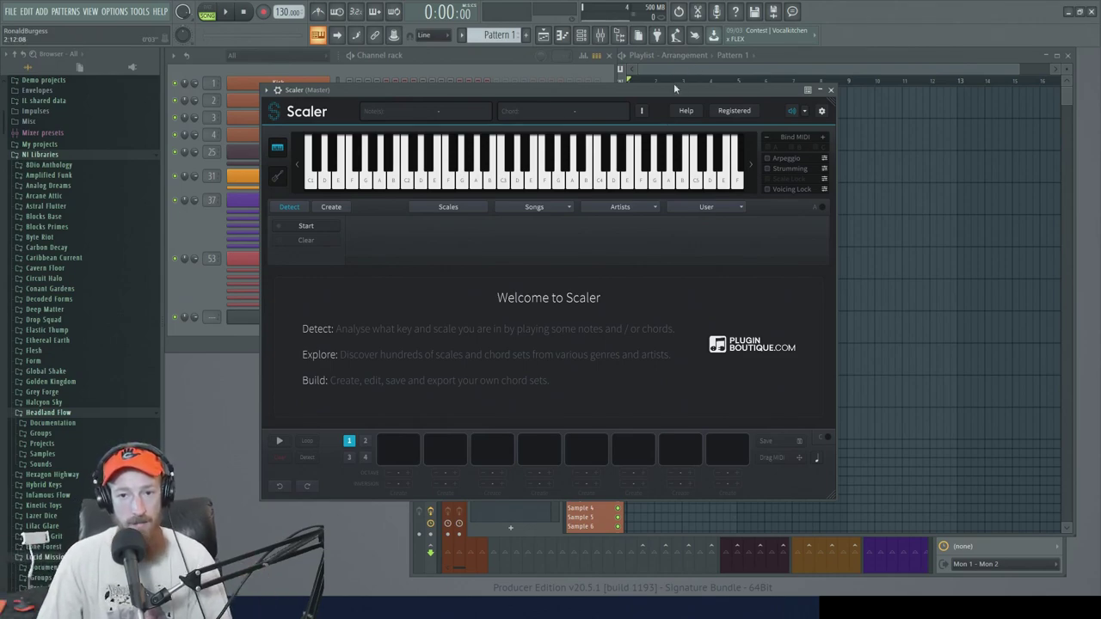
Run Scaler's note detection while playing a melody on the MIDI keyboard, and stop the detection
{"action": "left_click_drag", "start_coordinate": [673, 82], "coordinate": [682, 72]}
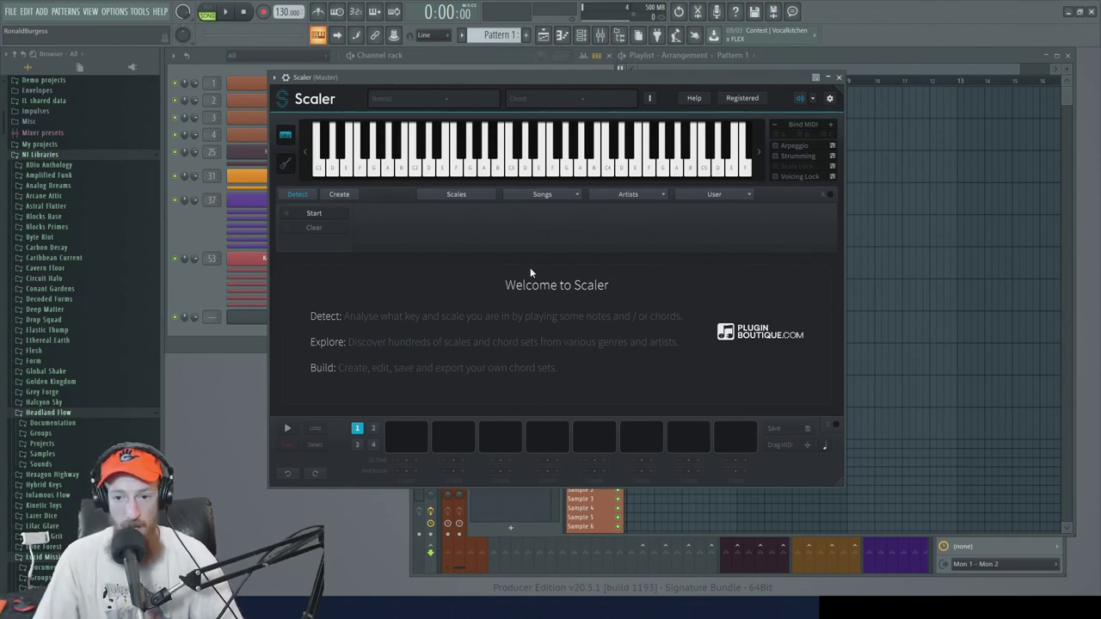
{"action": "left_click", "coordinate": [311, 213]}
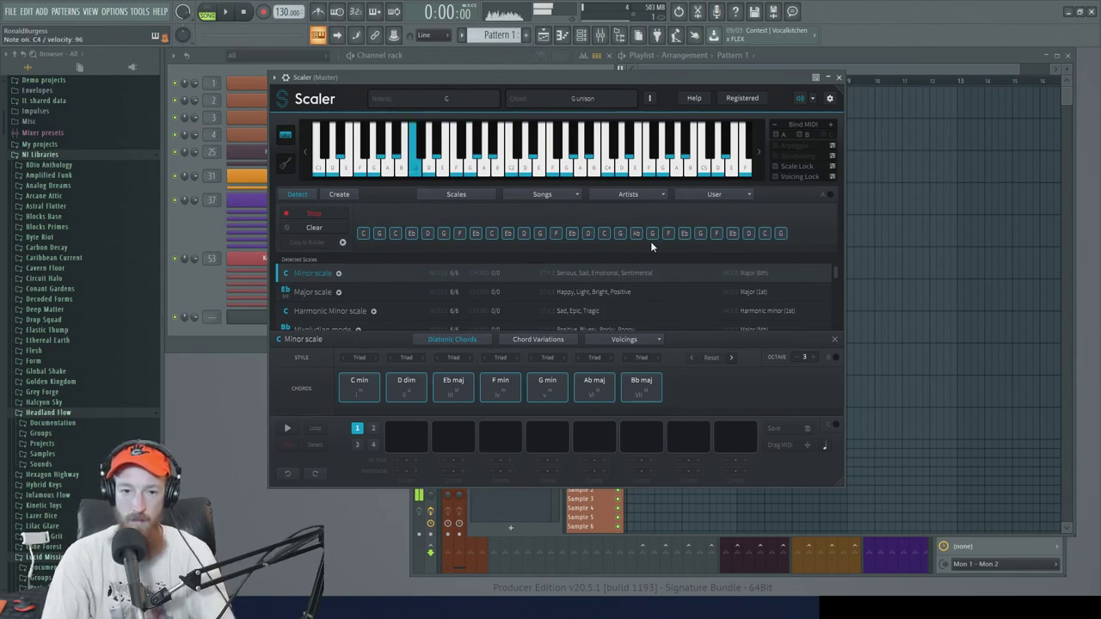
{"action": "left_click", "coordinate": [340, 214]}
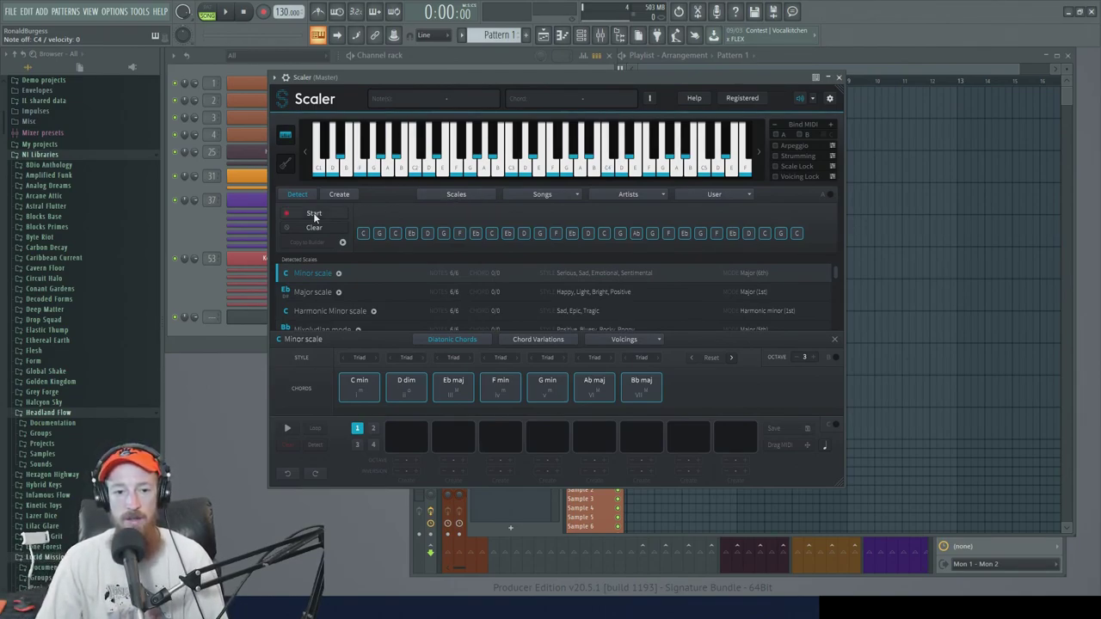
Select the C Harmonic Minor scale among the detected scales and audition its C min and B dim chords
{"action": "scroll", "coordinate": [404, 277], "scroll_direction": "down", "scroll_amount": 3}
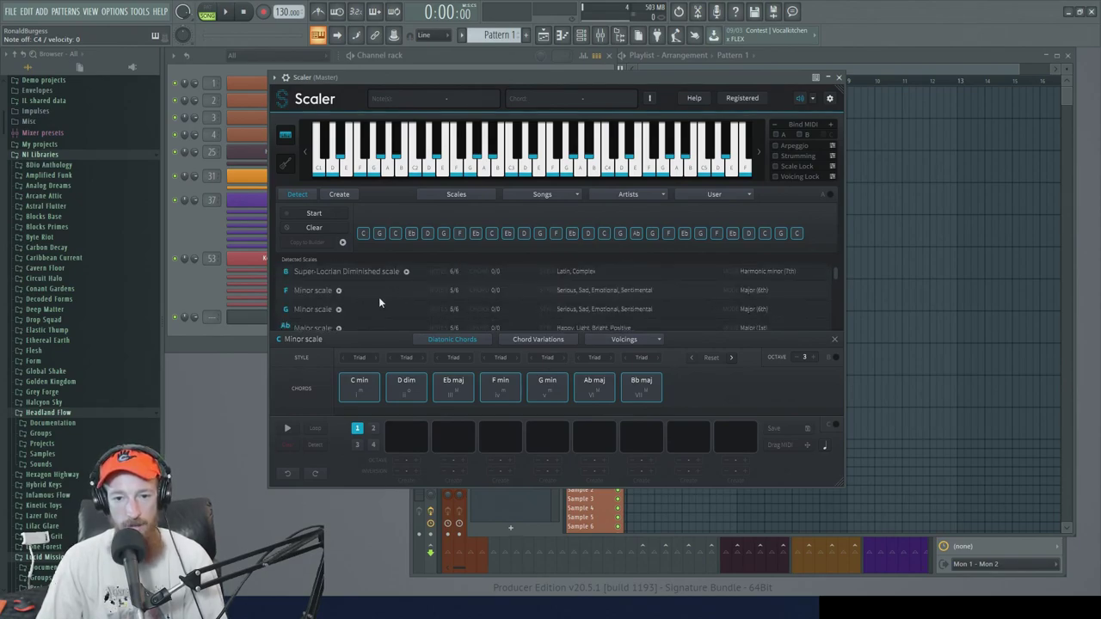
{"action": "scroll", "coordinate": [385, 298], "scroll_direction": "up", "scroll_amount": 3}
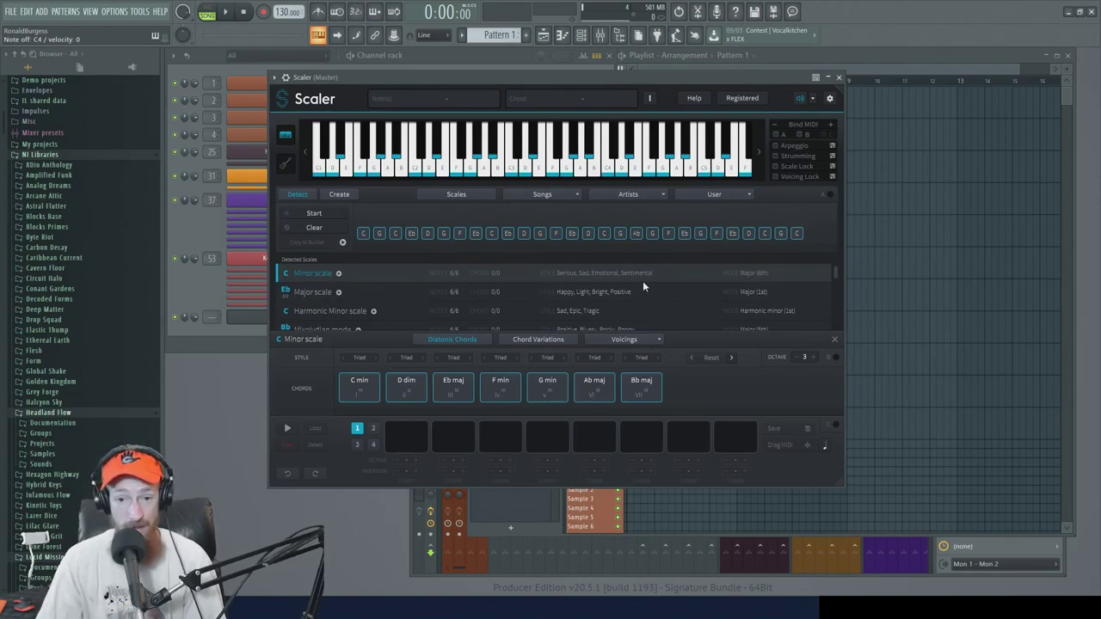
{"action": "left_click", "coordinate": [320, 312]}
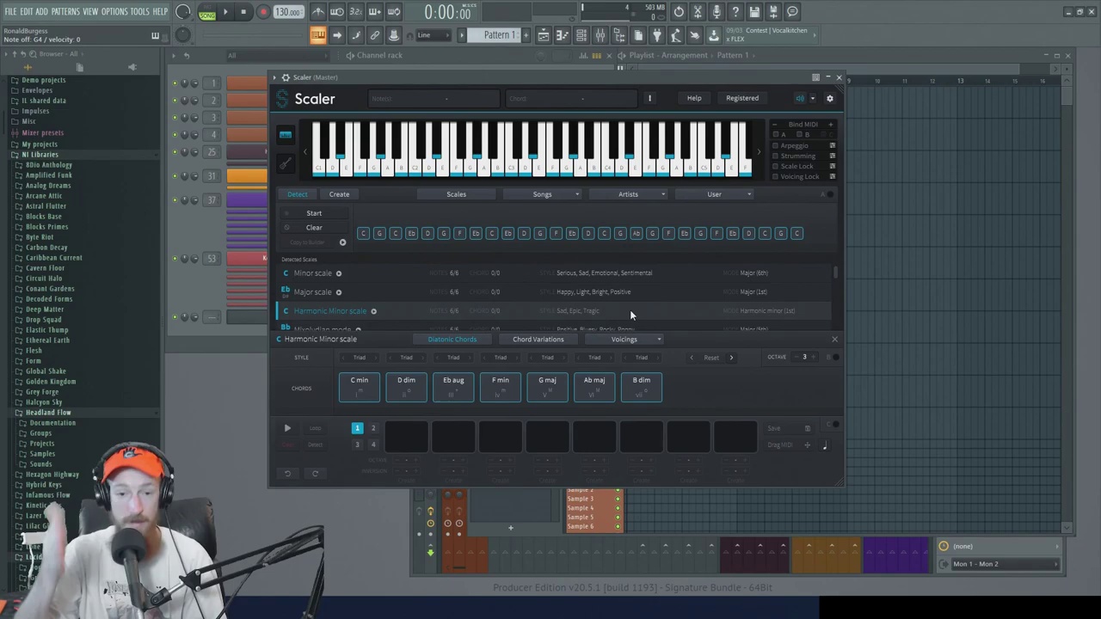
{"action": "left_click", "coordinate": [358, 384]}
{"action": "left_click", "coordinate": [658, 392]}
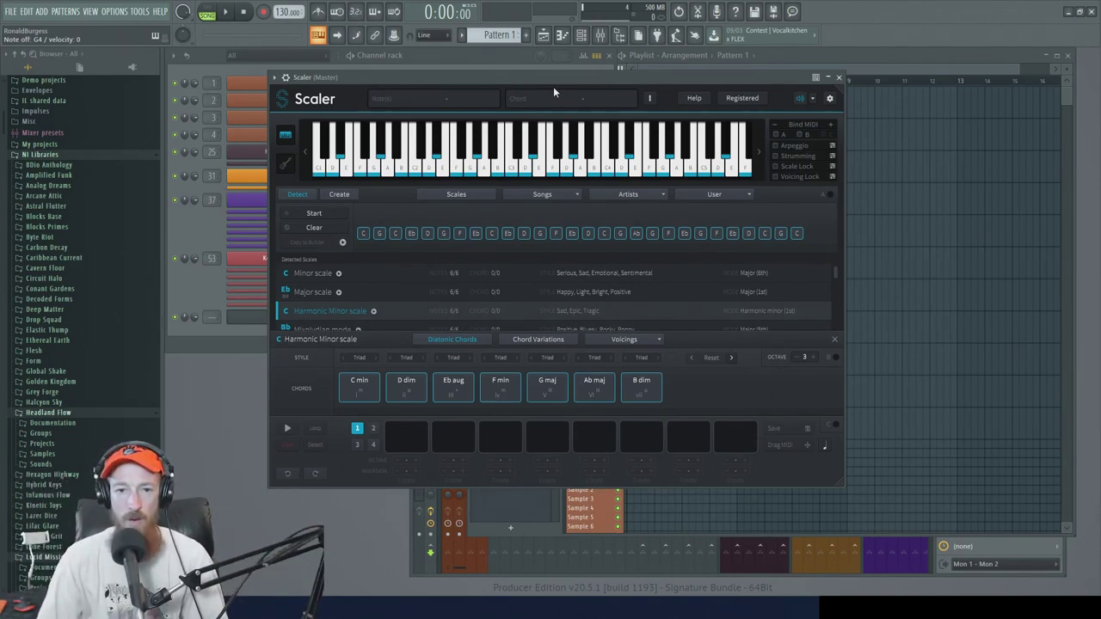
Switch the chord set to Voicing 4 and audition its C min, D dim, G aug and F min chords
{"action": "left_click_drag", "start_coordinate": [568, 76], "coordinate": [570, 68]}
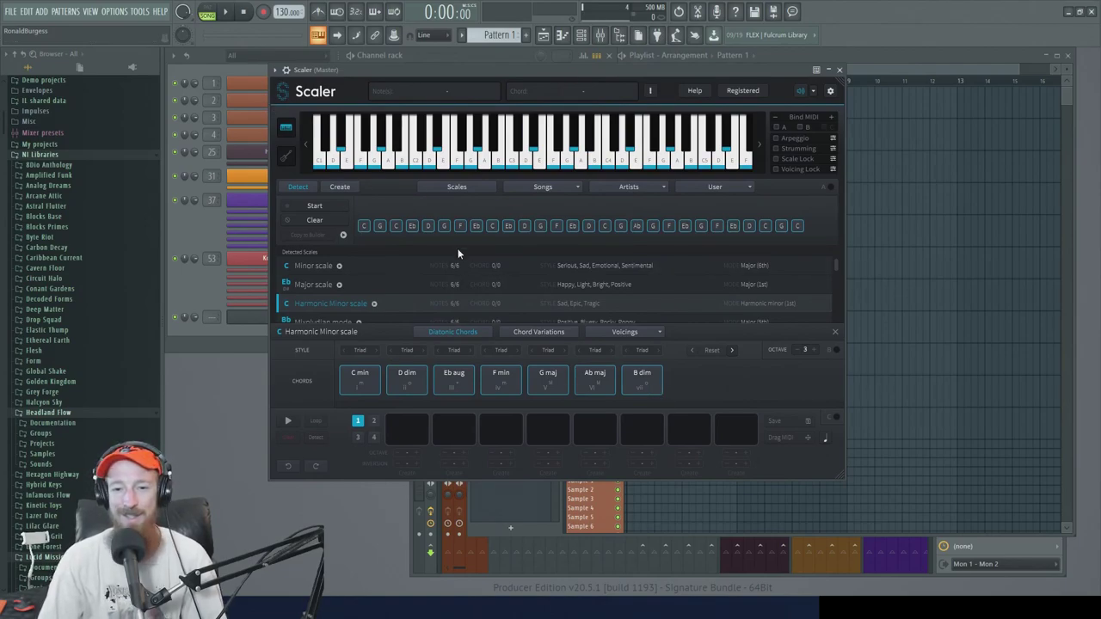
{"action": "left_click", "coordinate": [641, 337]}
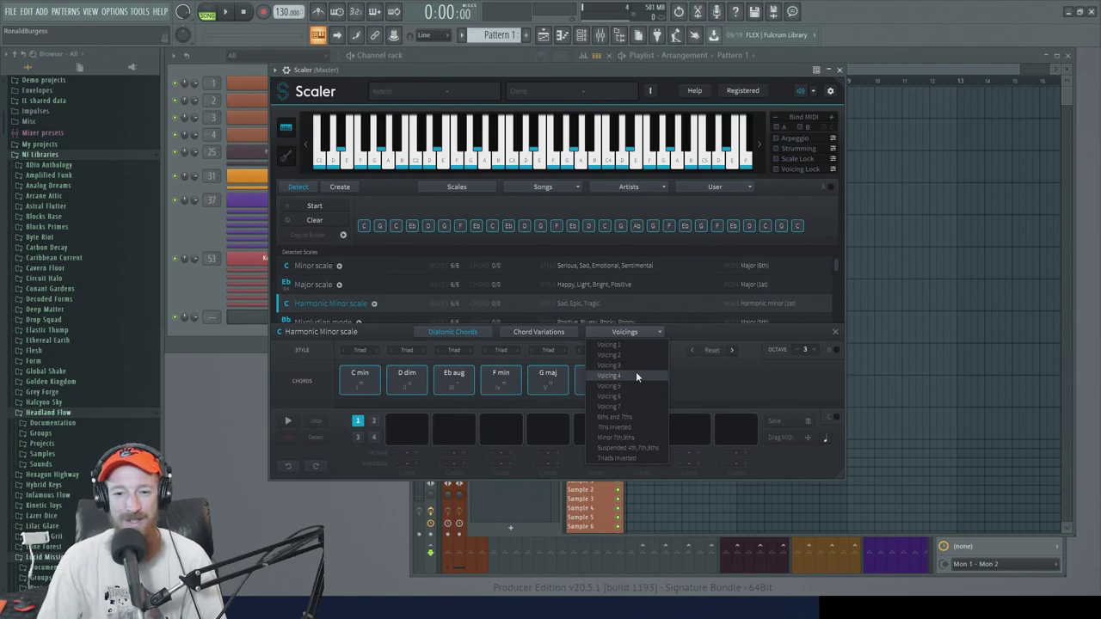
{"action": "left_click", "coordinate": [636, 375]}
{"action": "left_click", "coordinate": [358, 377]}
{"action": "left_click", "coordinate": [403, 382]}
{"action": "left_click", "coordinate": [448, 395]}
{"action": "left_click", "coordinate": [499, 384]}
{"action": "left_click", "coordinate": [449, 391]}
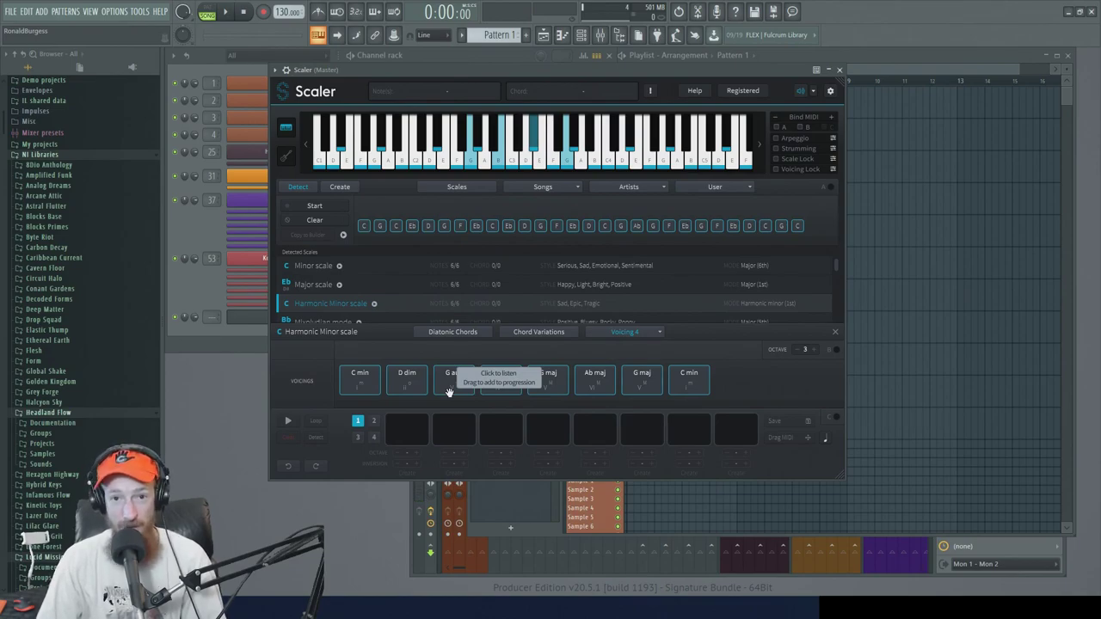
Add the Voicing 4 C min chord to the first progression slot and audition it
{"action": "left_click", "coordinate": [628, 332]}
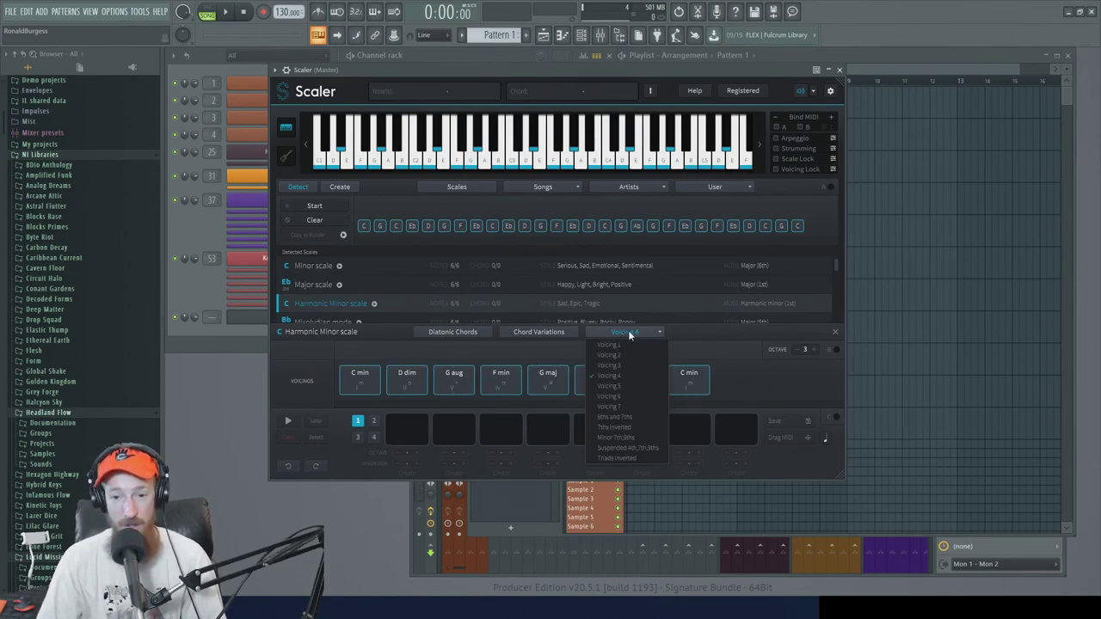
{"action": "left_click", "coordinate": [629, 333]}
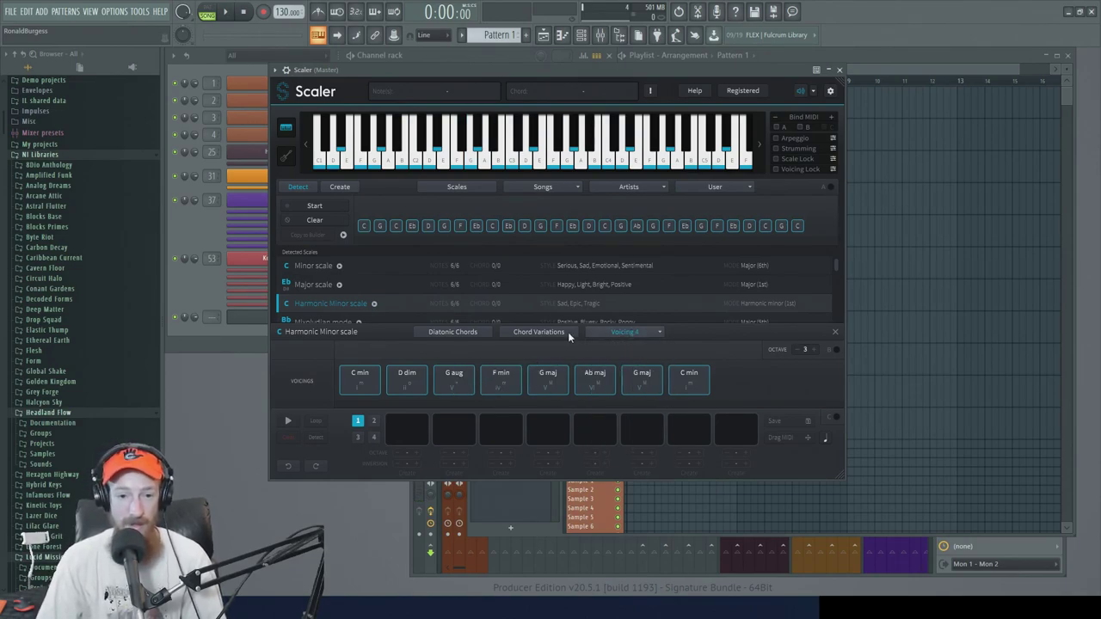
{"action": "left_click_drag", "start_coordinate": [359, 373], "coordinate": [404, 427]}
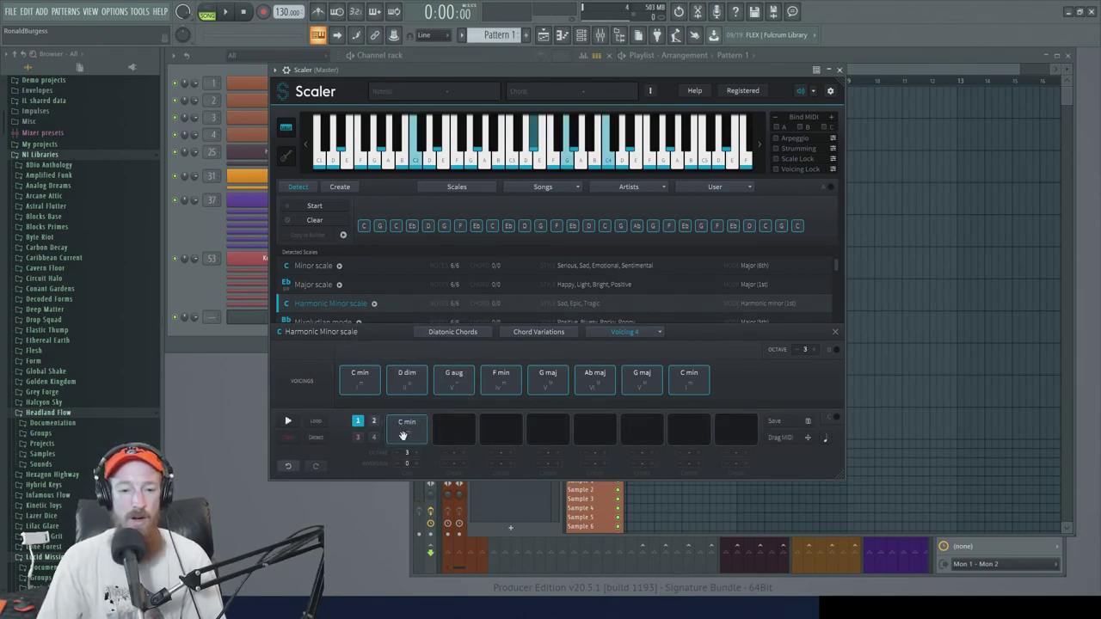
{"action": "left_click", "coordinate": [410, 425]}
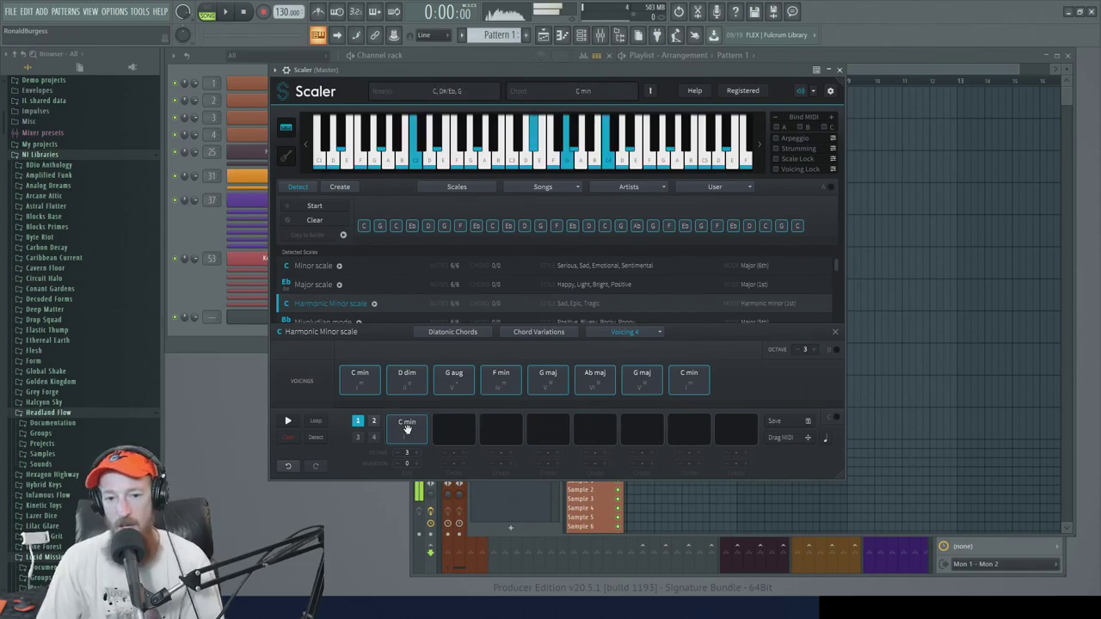
Set Scaler's preview sound to Synth 1 and audition the C min chord in the progression
{"action": "left_click", "coordinate": [814, 91]}
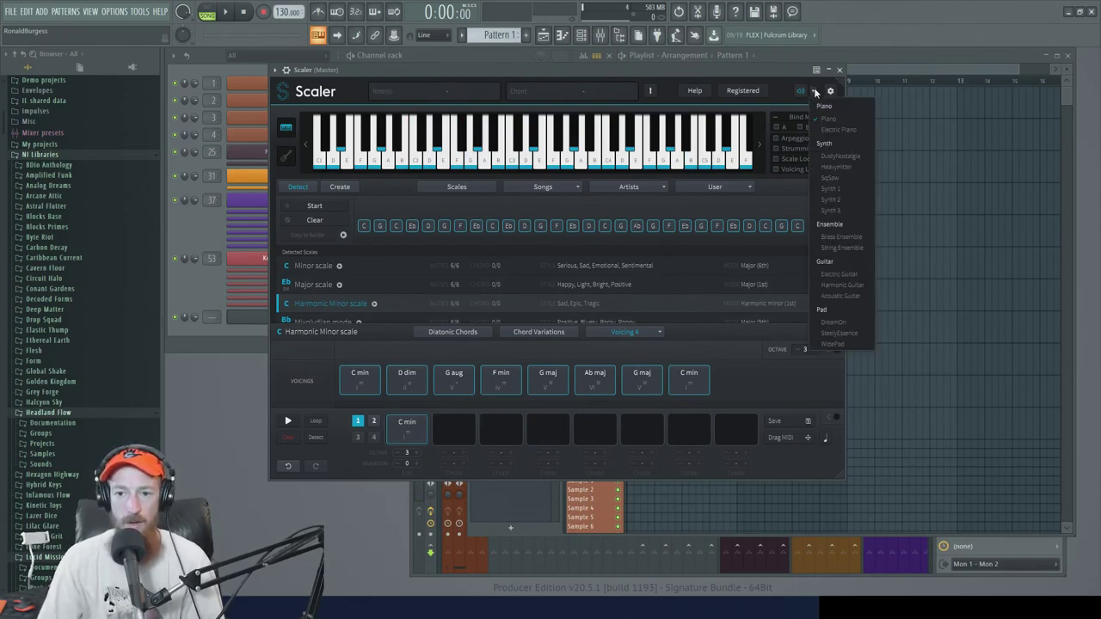
{"action": "left_click", "coordinate": [841, 179]}
{"action": "left_click", "coordinate": [406, 426]}
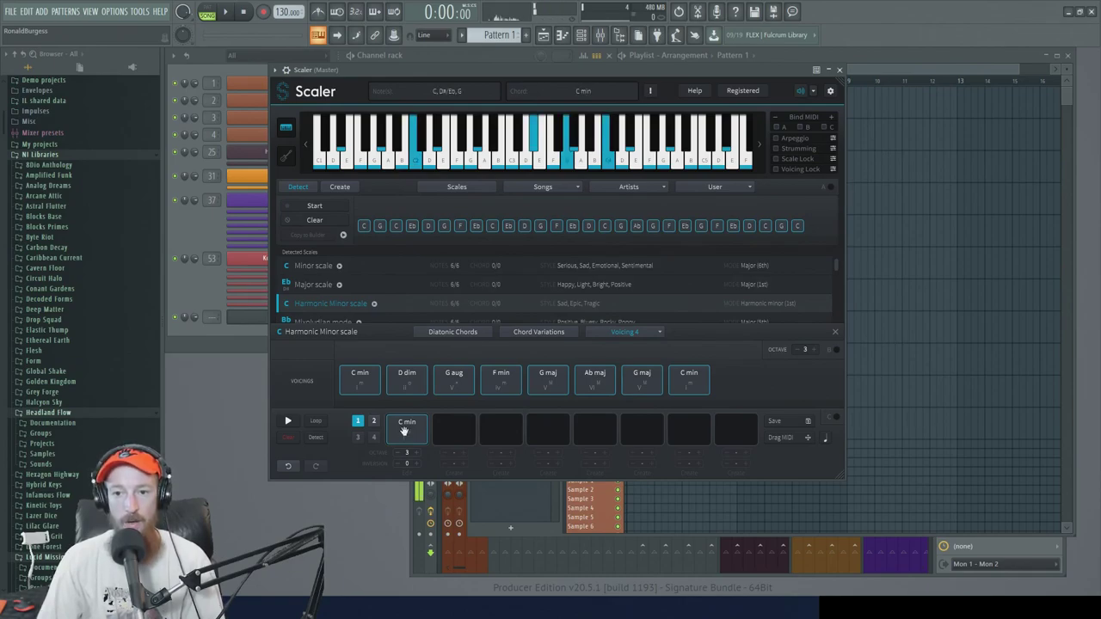
{"action": "left_click", "coordinate": [810, 92]}
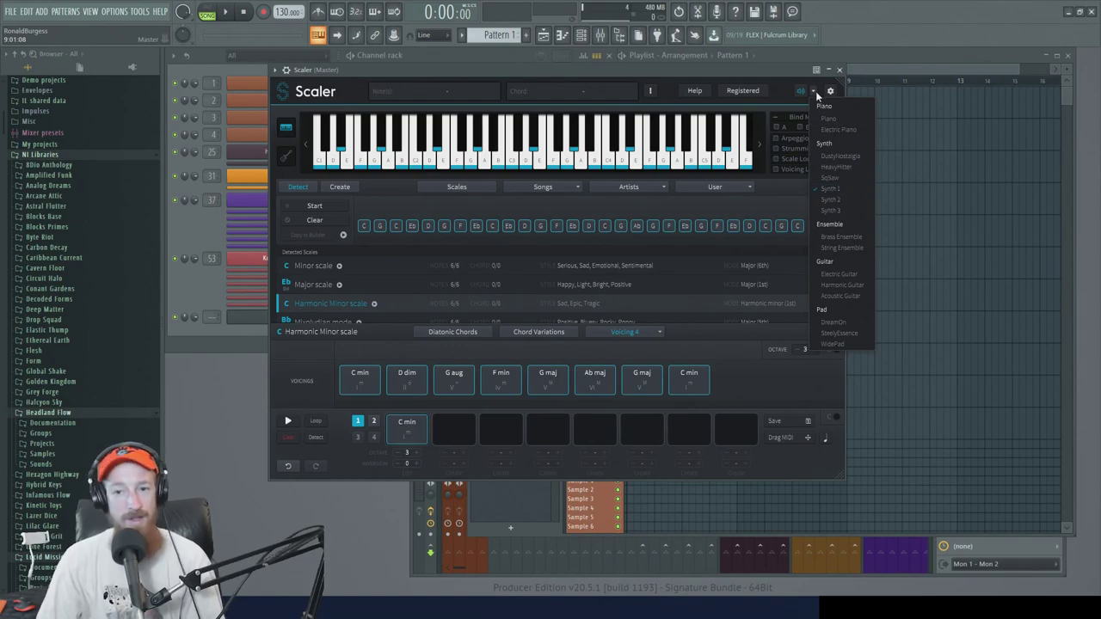
{"action": "left_click", "coordinate": [815, 91]}
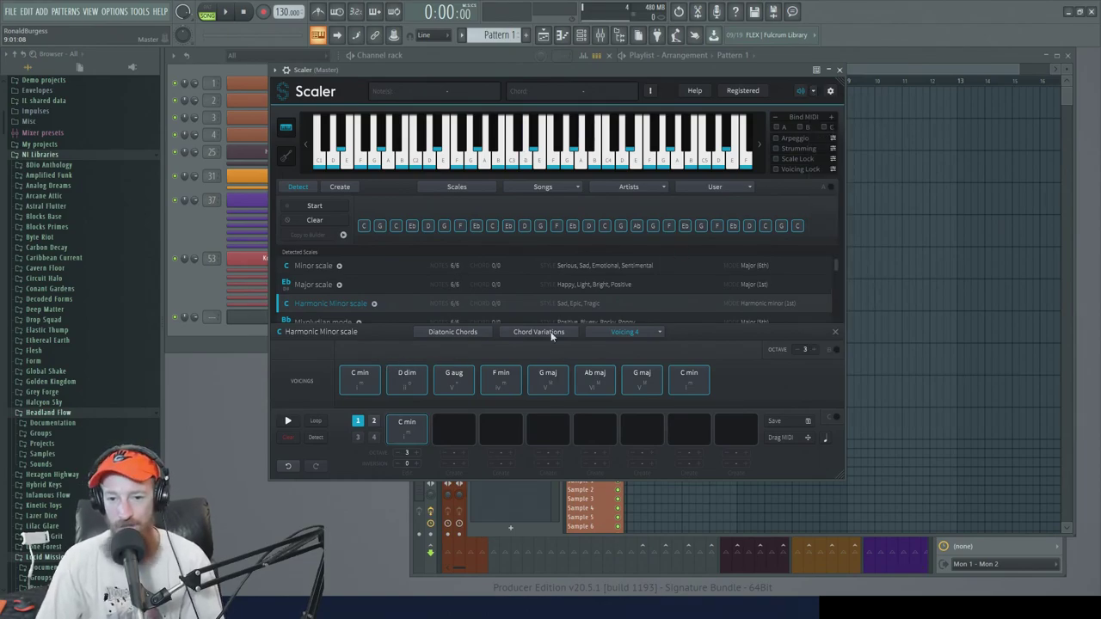
Switch the chord set to Voicing 3 and add its F min chord to the second progression slot
{"action": "left_click", "coordinate": [653, 333]}
{"action": "left_click", "coordinate": [634, 366]}
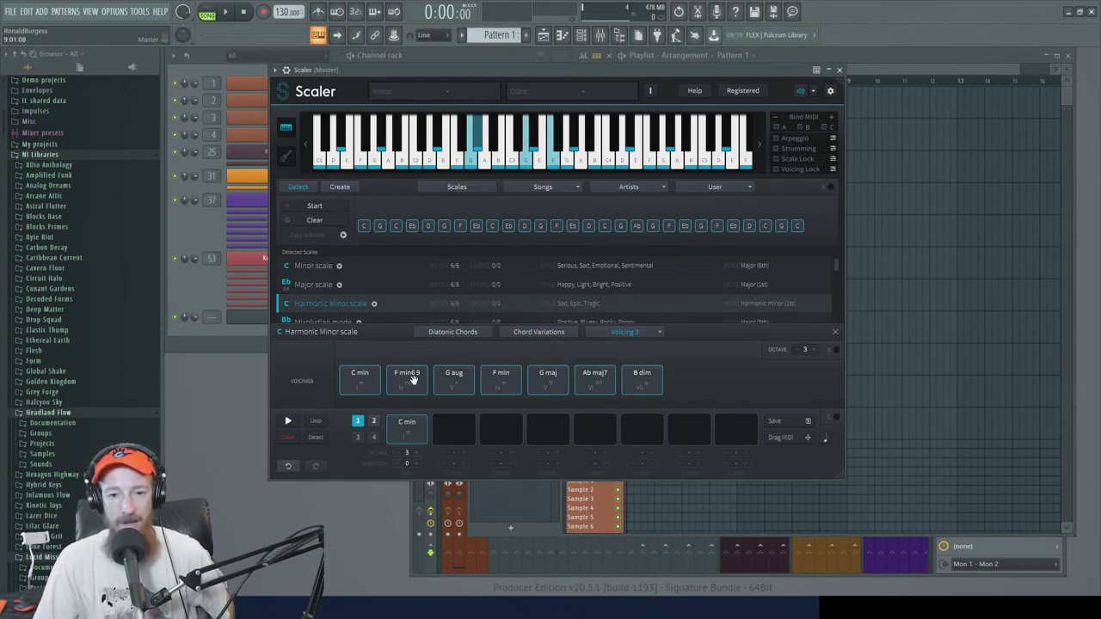
{"action": "left_click", "coordinate": [493, 383]}
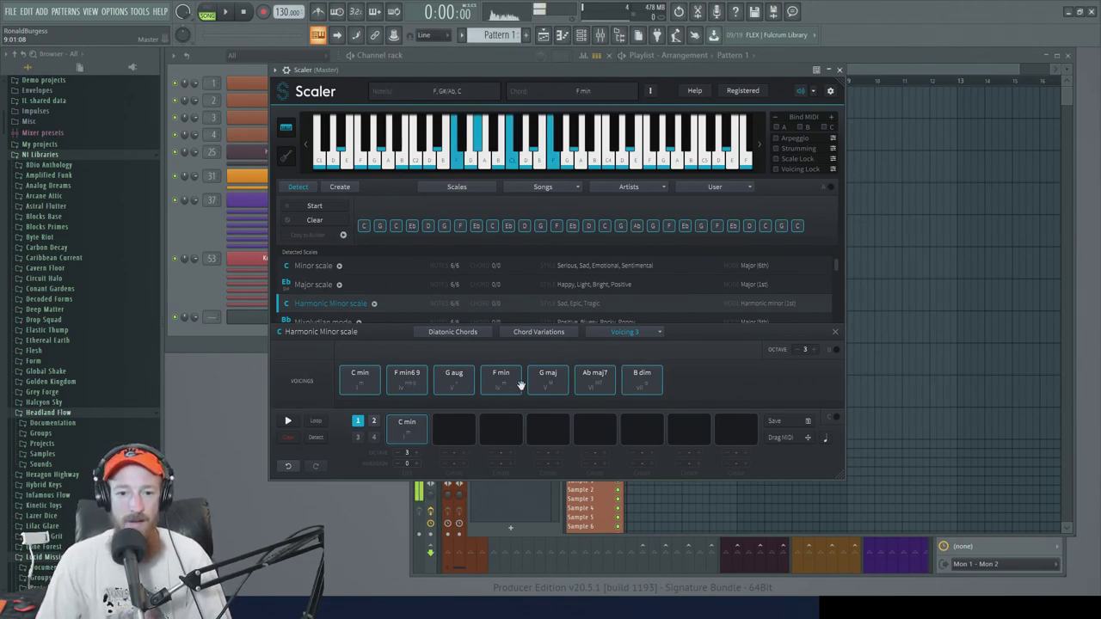
{"action": "left_click_drag", "start_coordinate": [495, 385], "coordinate": [455, 433]}
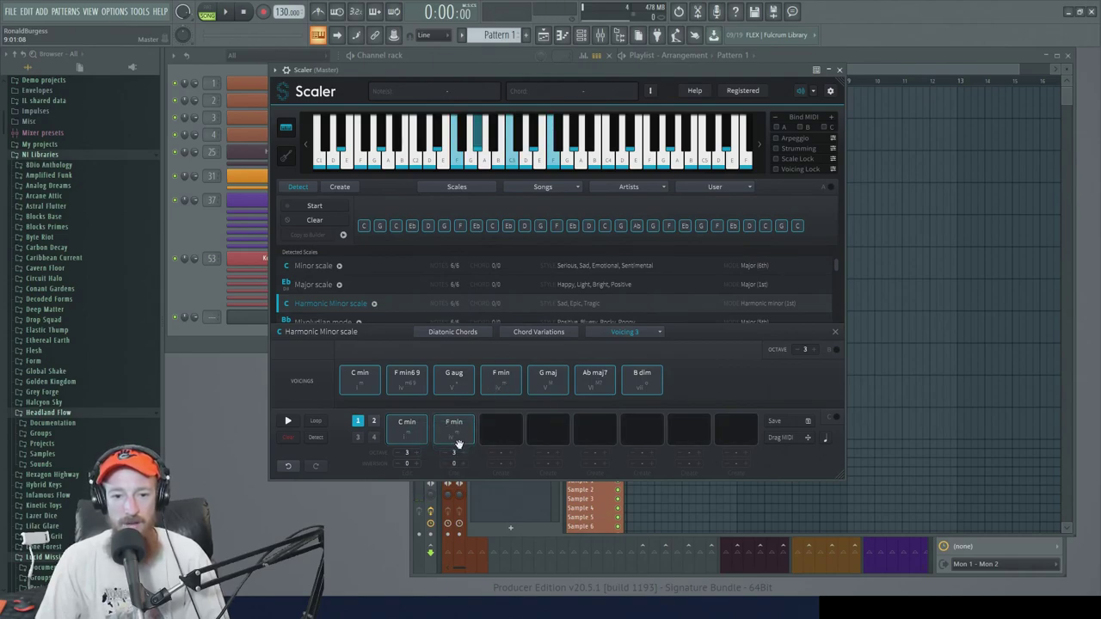
Switch the chord set to Voicing 5 and add its B aug chord to the third progression slot
{"action": "left_click", "coordinate": [639, 334]}
{"action": "left_click", "coordinate": [635, 382]}
{"action": "left_click", "coordinate": [454, 382]}
{"action": "left_click_drag", "start_coordinate": [454, 386], "coordinate": [497, 427]}
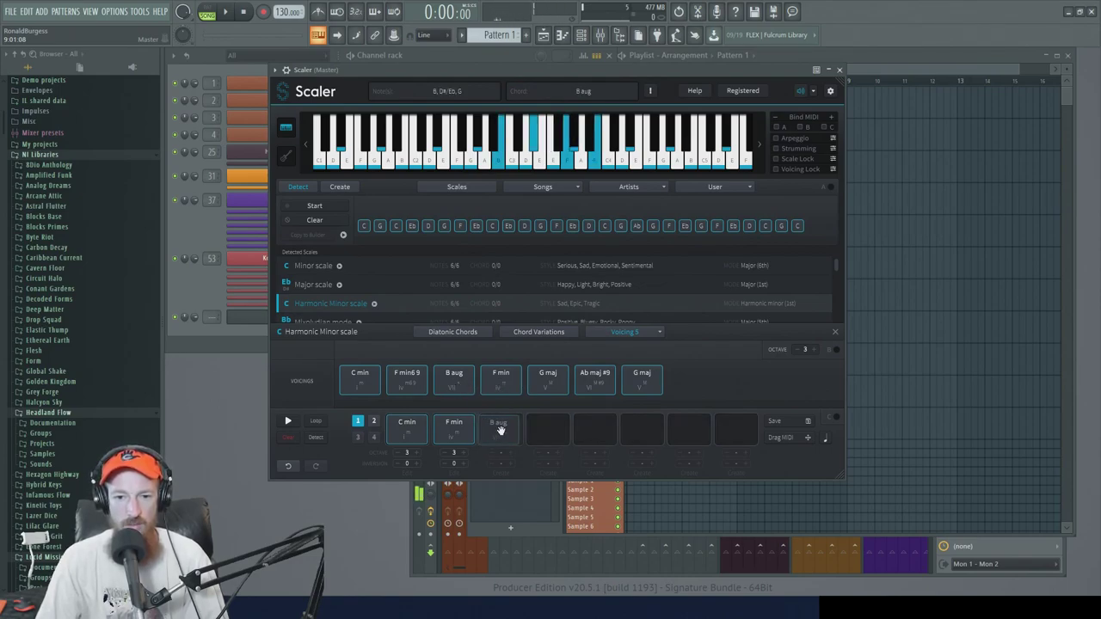
Switch to Voicing 6, audition several of its chords, and add D dim7 to the fourth progression slot
{"action": "left_click", "coordinate": [625, 334]}
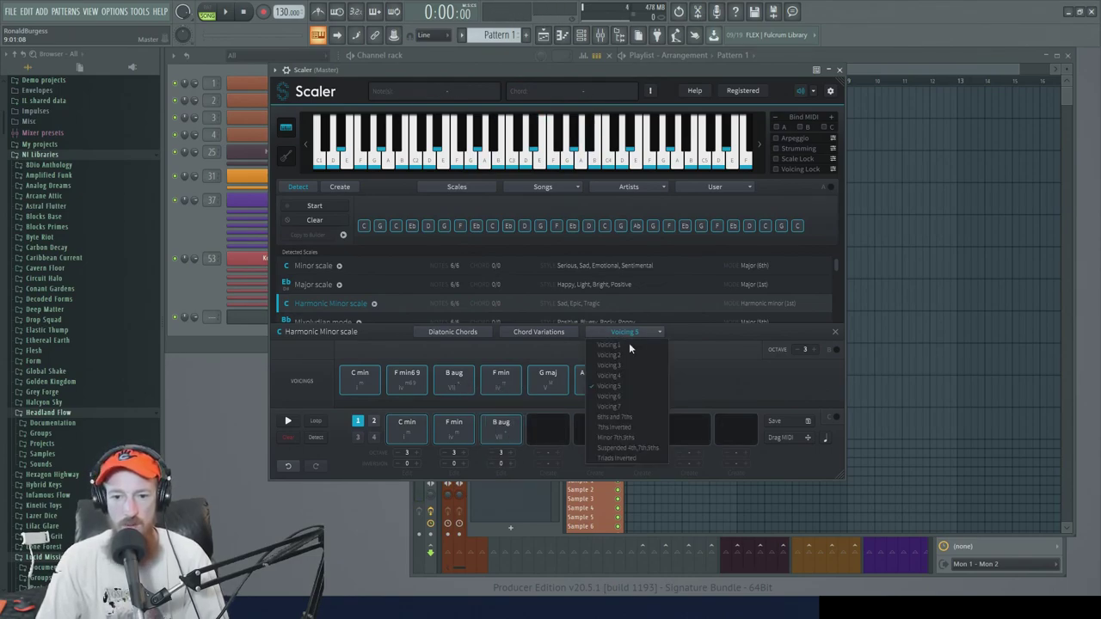
{"action": "left_click", "coordinate": [632, 396]}
{"action": "left_click", "coordinate": [542, 384]}
{"action": "left_click", "coordinate": [499, 382]}
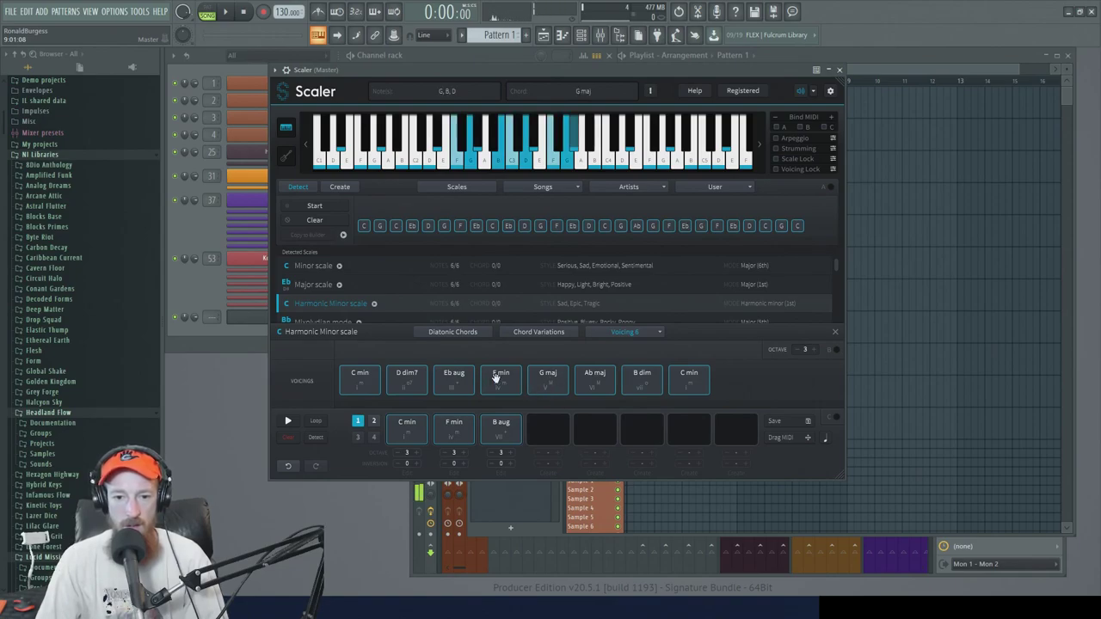
{"action": "left_click", "coordinate": [464, 385]}
{"action": "left_click", "coordinate": [405, 385]}
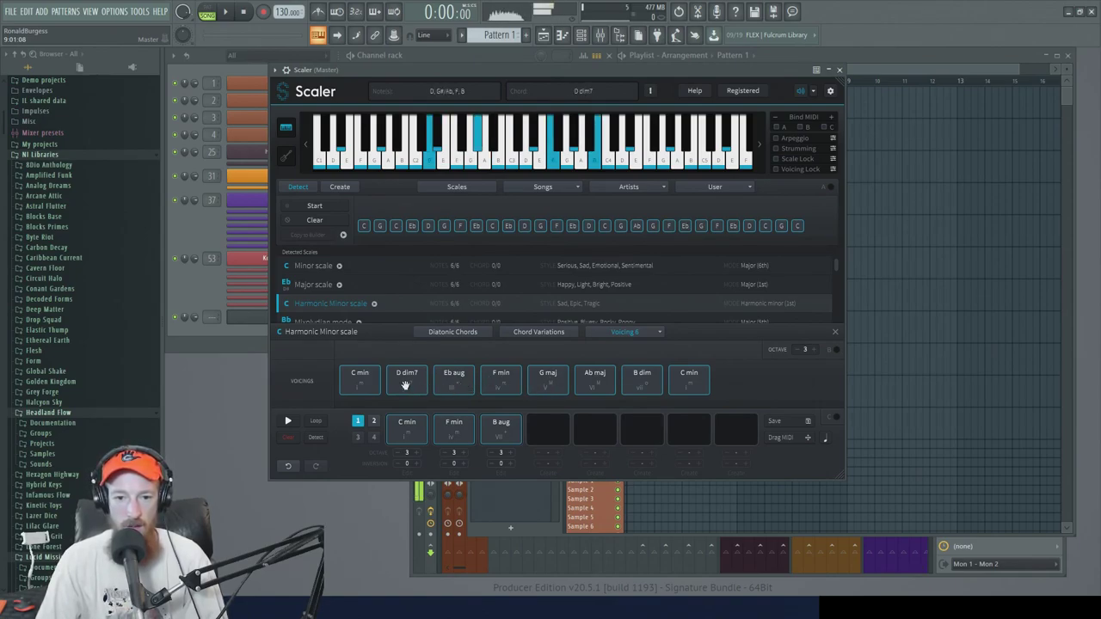
{"action": "left_click_drag", "start_coordinate": [405, 385], "coordinate": [556, 433]}
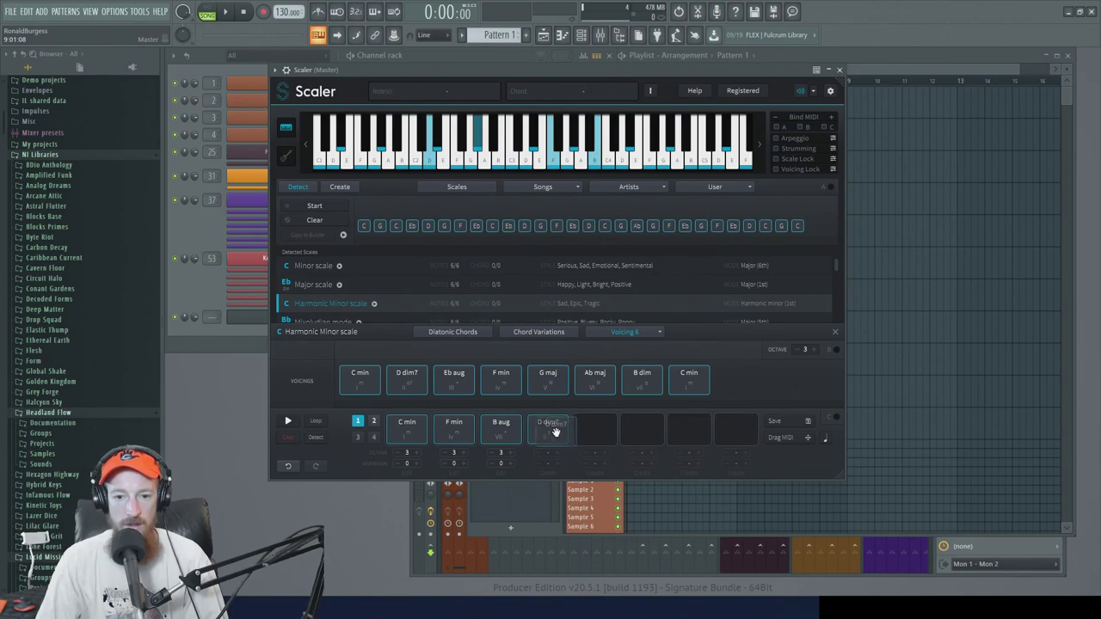
Play back the C min, F min, B aug and D dim7 chords in the progression to hear how they sound together
{"action": "left_click", "coordinate": [547, 423]}
{"action": "left_click", "coordinate": [406, 422]}
{"action": "left_click", "coordinate": [454, 422]}
{"action": "left_click", "coordinate": [500, 423]}
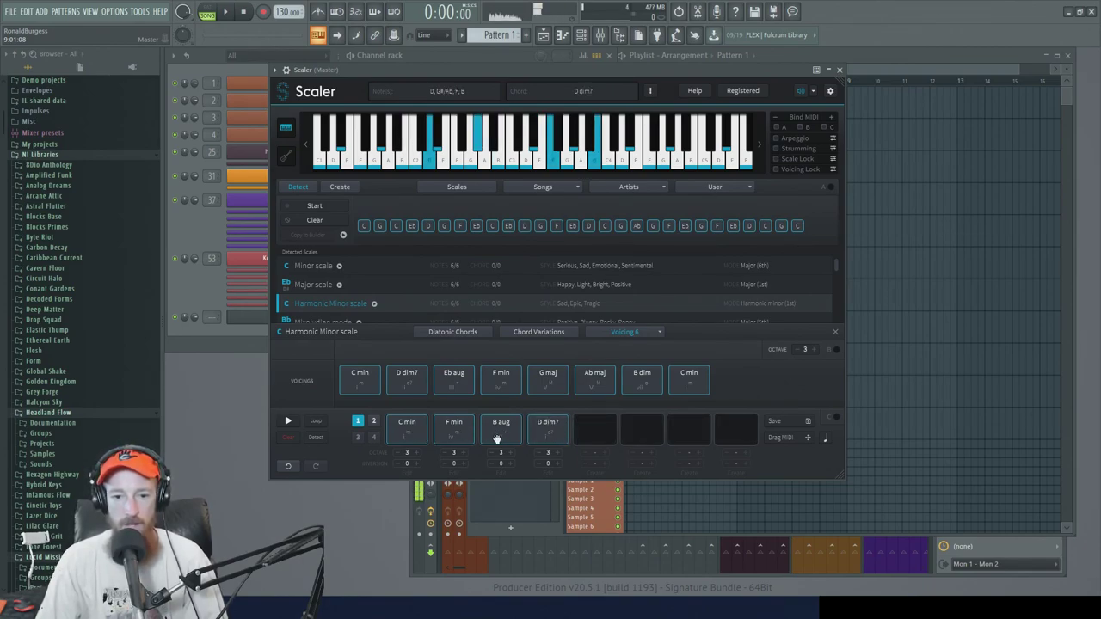
{"action": "left_click", "coordinate": [546, 426]}
{"action": "left_click", "coordinate": [454, 427]}
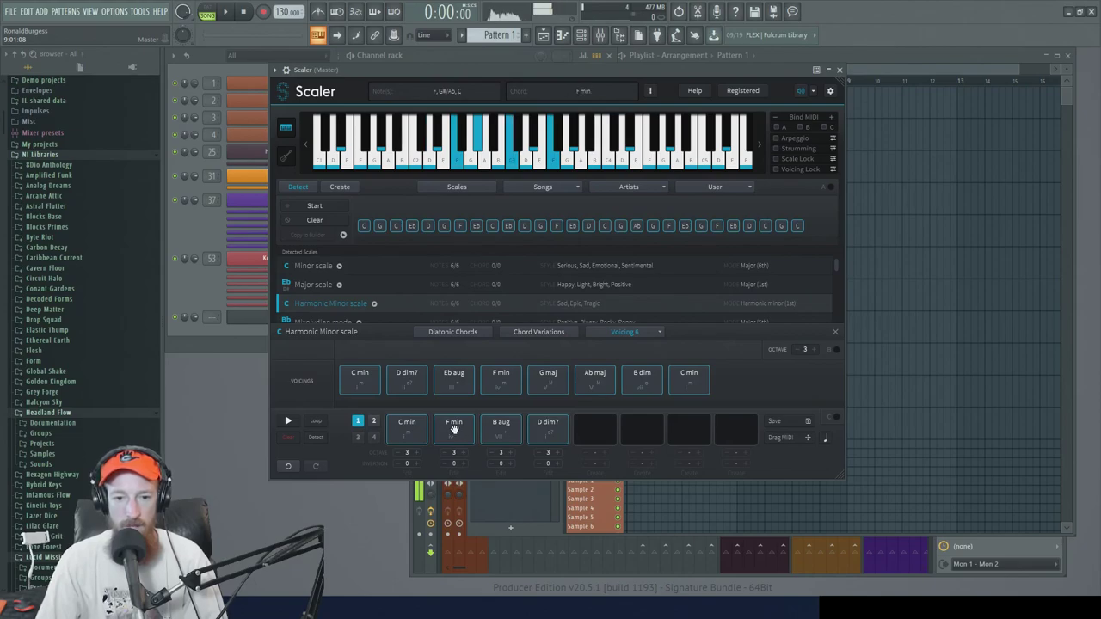
{"action": "left_click", "coordinate": [408, 432]}
Set Scaler's preview sound to Electric Piano and play through the C min, F min, B aug and D dim7 progression chords
{"action": "left_click", "coordinate": [813, 91]}
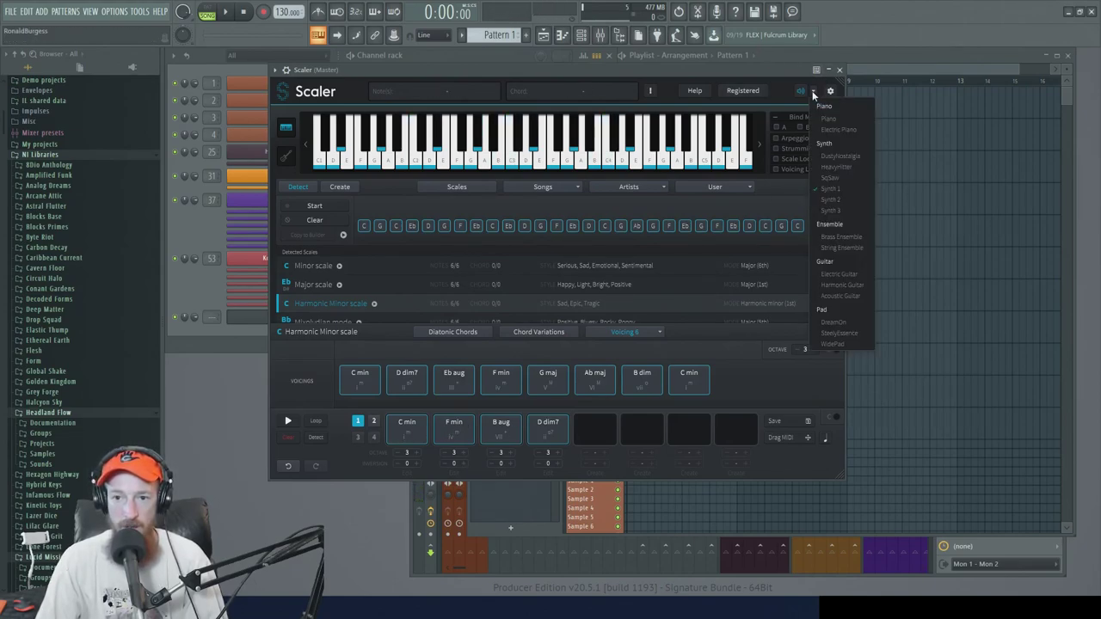
{"action": "left_click", "coordinate": [846, 129]}
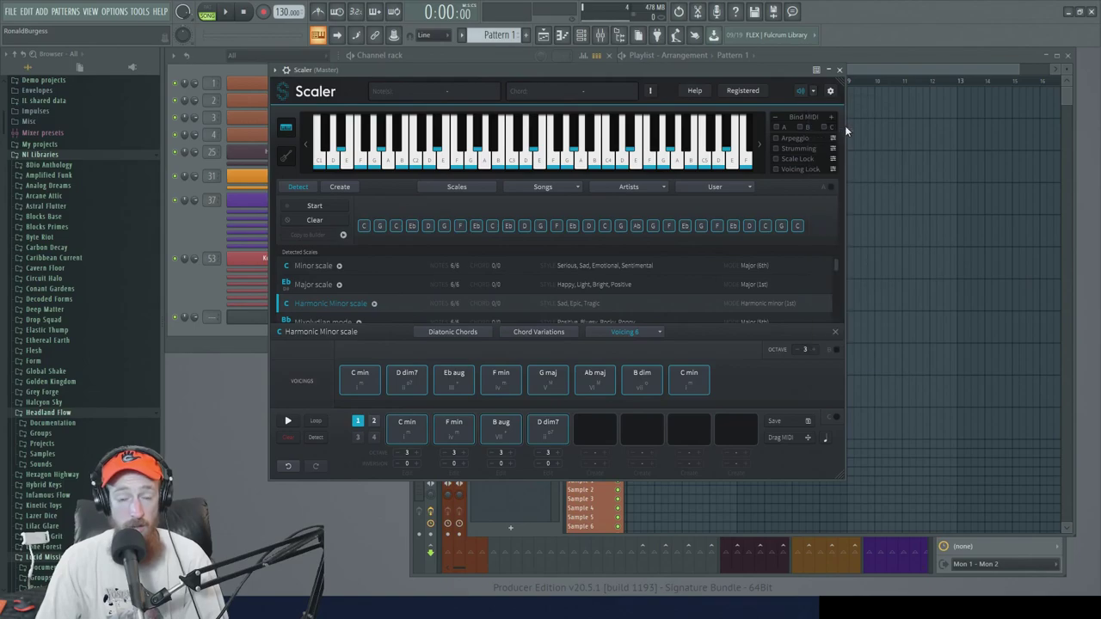
{"action": "left_click", "coordinate": [407, 426]}
{"action": "left_click", "coordinate": [454, 427]}
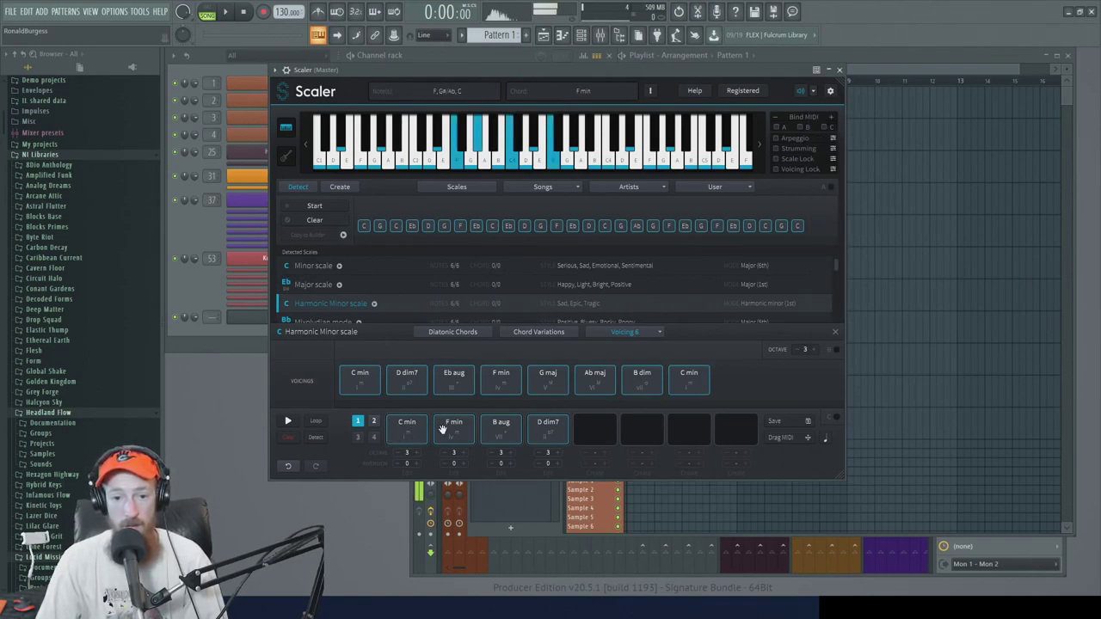
{"action": "left_click", "coordinate": [499, 428]}
{"action": "left_click", "coordinate": [543, 429]}
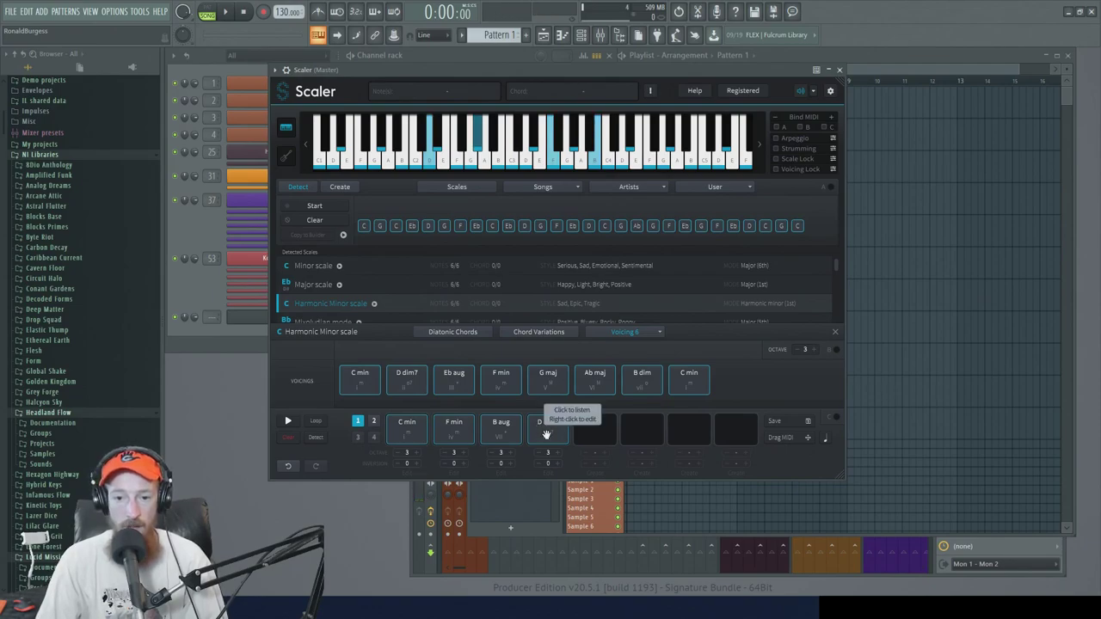
Remove D dim7 from the fourth progression slot and audition the G maj, Ab maj and B dim chords in Voicing 6
{"action": "right_click", "coordinate": [545, 435]}
{"action": "left_click", "coordinate": [575, 533]}
{"action": "left_click", "coordinate": [555, 376]}
{"action": "left_click", "coordinate": [627, 385]}
{"action": "left_click", "coordinate": [606, 385]}
{"action": "left_click", "coordinate": [638, 384]}
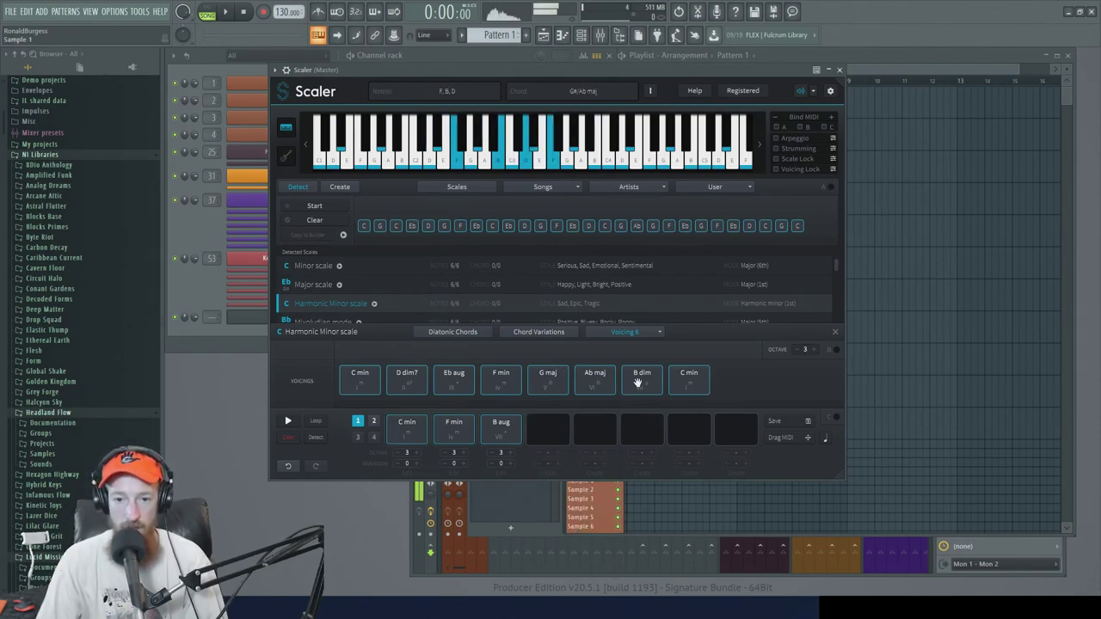
{"action": "left_click", "coordinate": [574, 386]}
Audition the G maj chord in Voicing 7 and in Voicing 3
{"action": "left_click", "coordinate": [637, 332]}
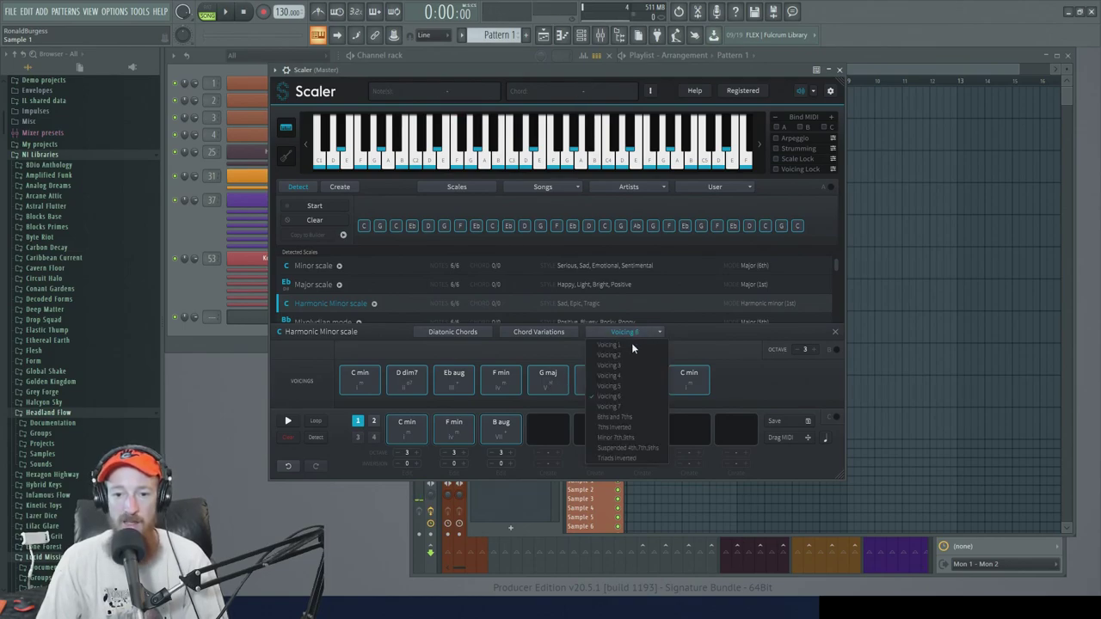
{"action": "left_click", "coordinate": [637, 406]}
{"action": "left_click", "coordinate": [551, 378]}
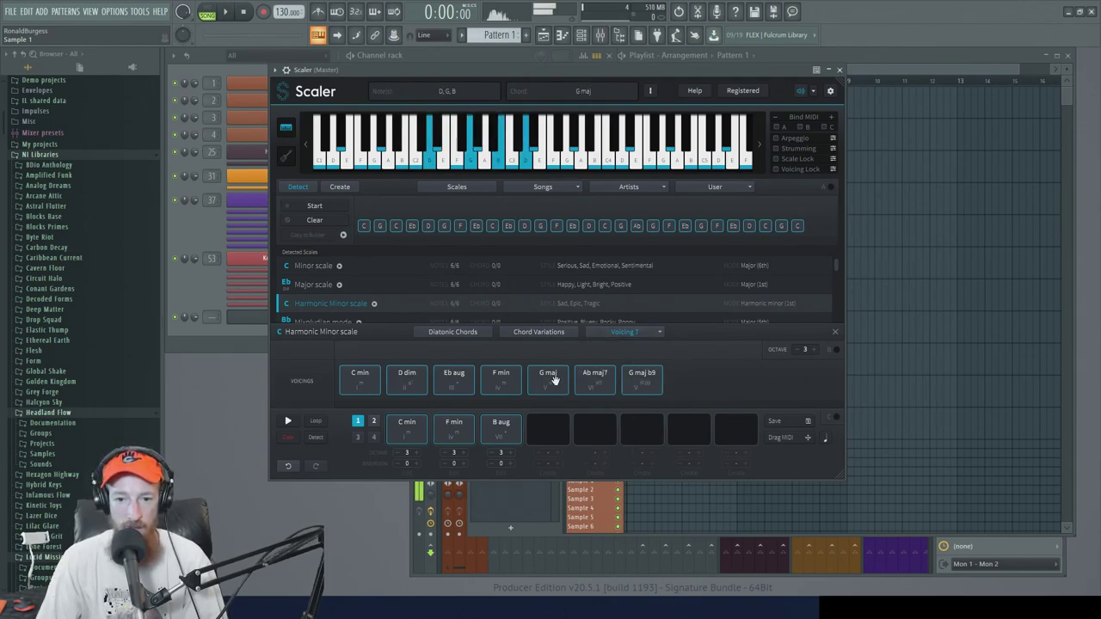
{"action": "left_click", "coordinate": [625, 332]}
{"action": "left_click", "coordinate": [629, 366]}
{"action": "left_click", "coordinate": [546, 379]}
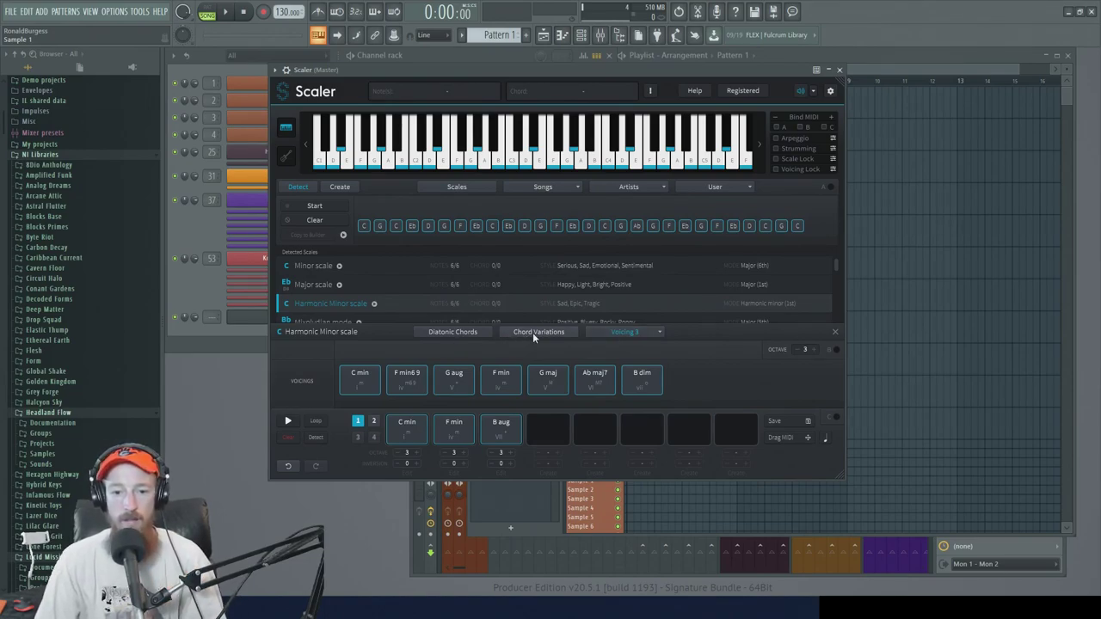
{"action": "left_click", "coordinate": [541, 372]}
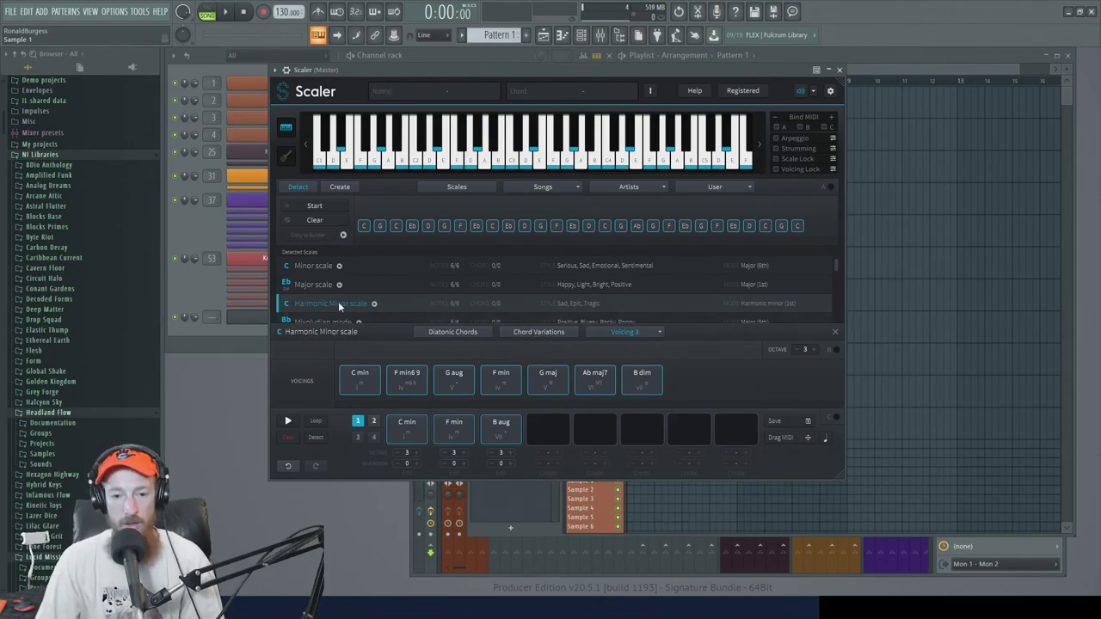
Show the G chord variations, lower the octave to 2, and add G sus4 to the fourth progression slot
{"action": "left_click", "coordinate": [531, 334]}
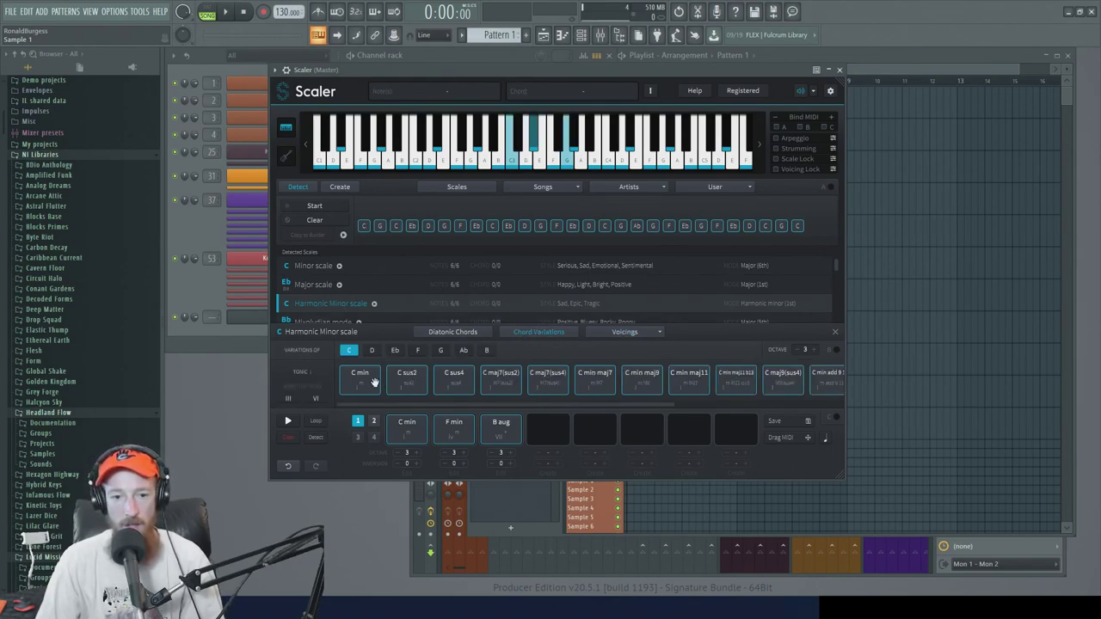
{"action": "left_click", "coordinate": [441, 350]}
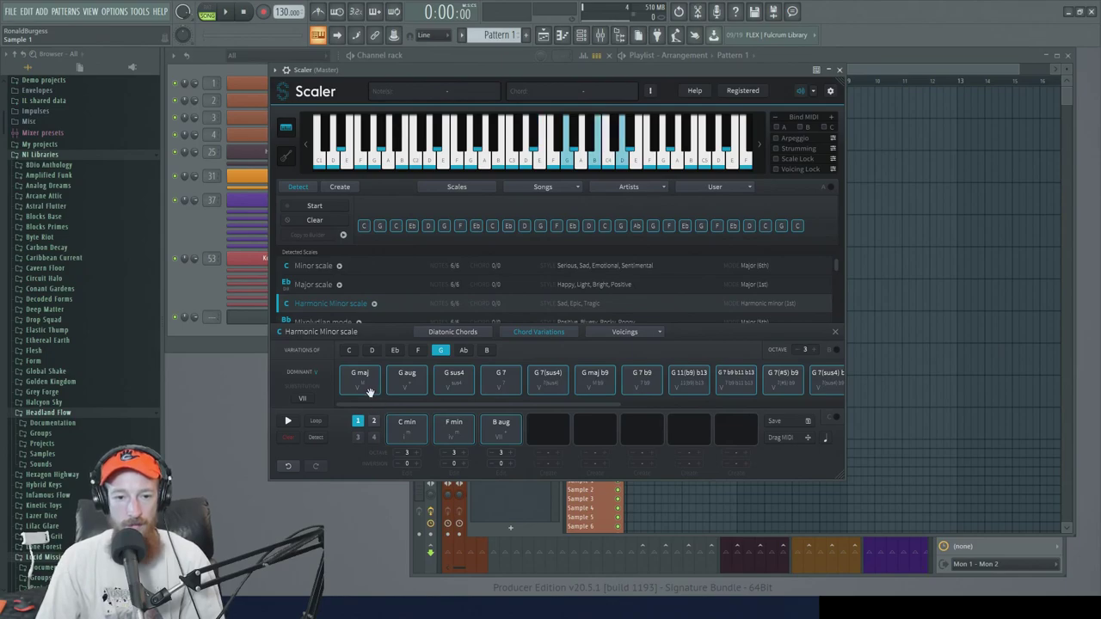
{"action": "left_click", "coordinate": [443, 388]}
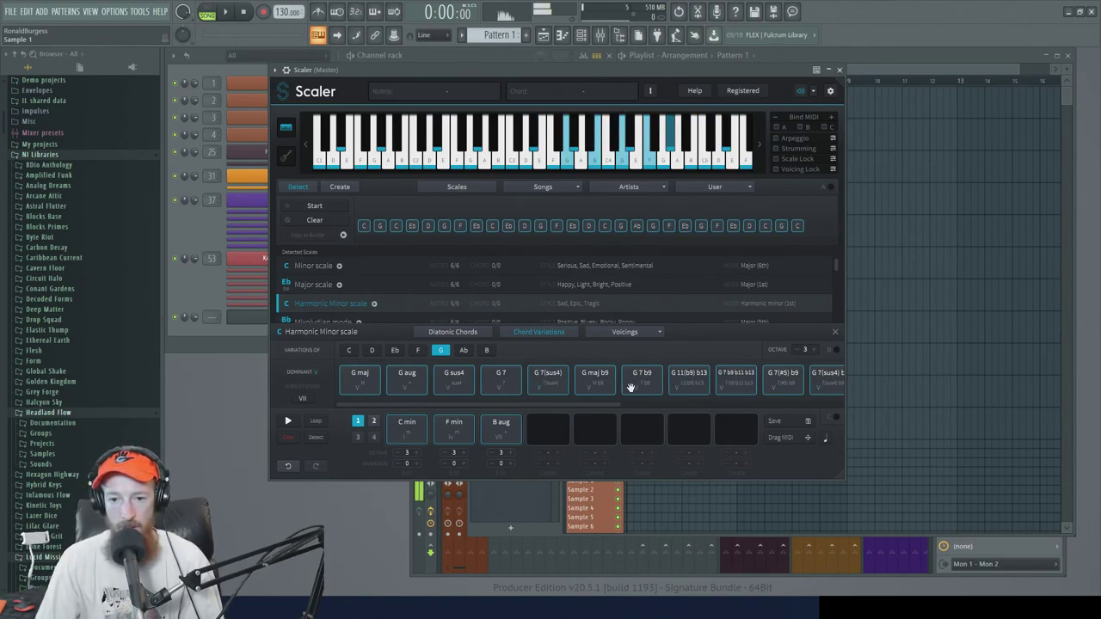
{"action": "left_click", "coordinate": [796, 350]}
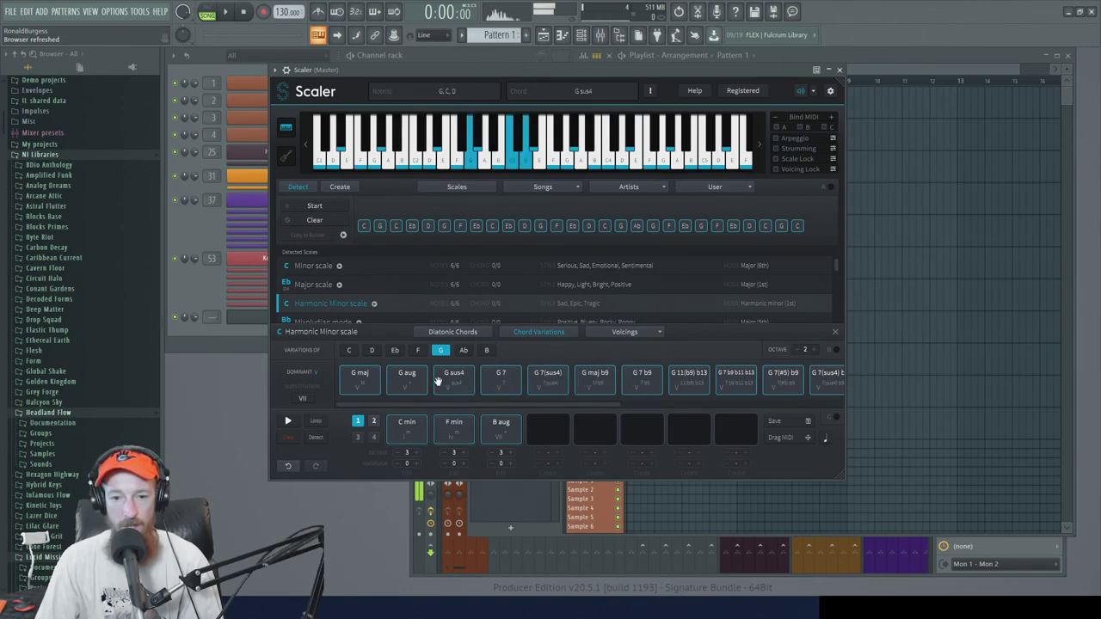
{"action": "left_click_drag", "start_coordinate": [451, 381], "coordinate": [524, 437]}
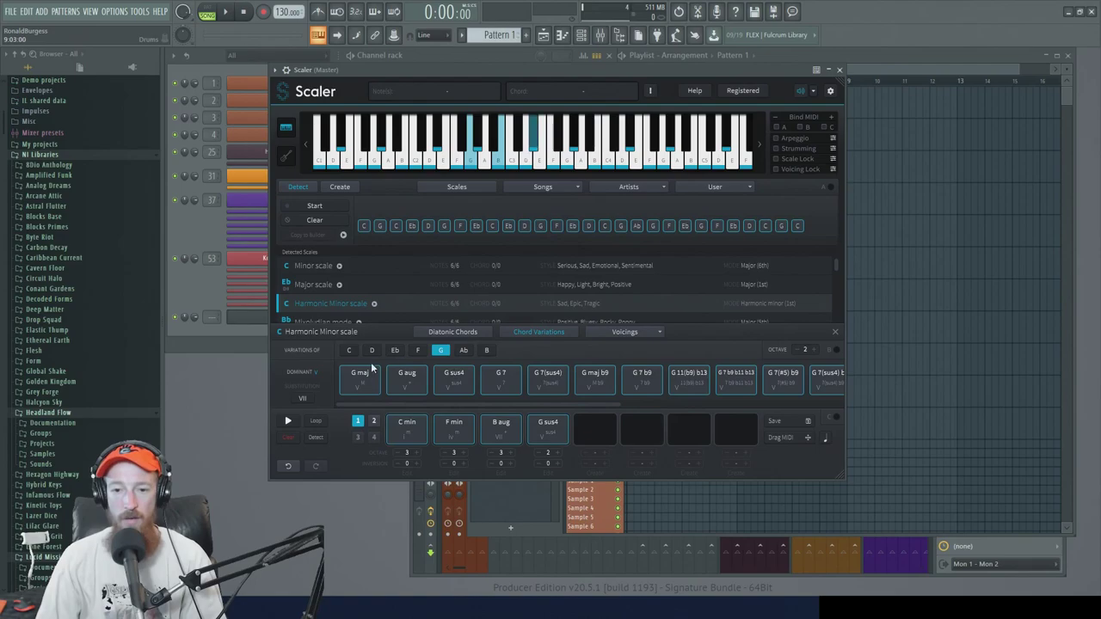
Switch back to the diatonic chords and transfer the four-chord progression as MIDI onto the Kontakt channel in the channel rack
{"action": "left_click", "coordinate": [477, 332]}
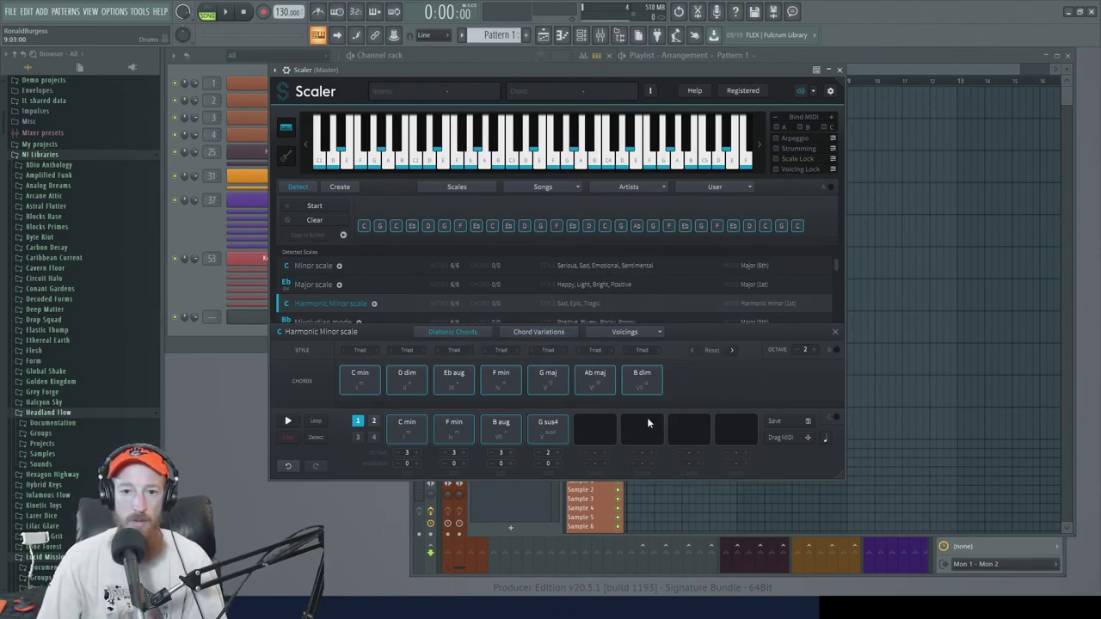
{"action": "left_click_drag", "start_coordinate": [592, 79], "coordinate": [661, 70]}
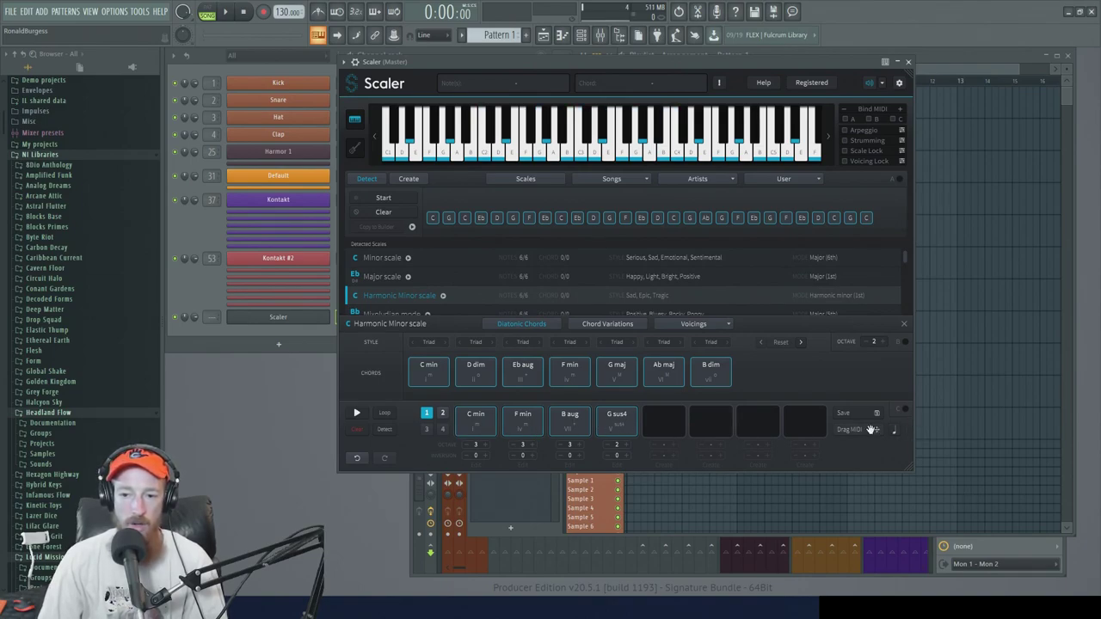
{"action": "left_click_drag", "start_coordinate": [876, 432], "coordinate": [296, 261]}
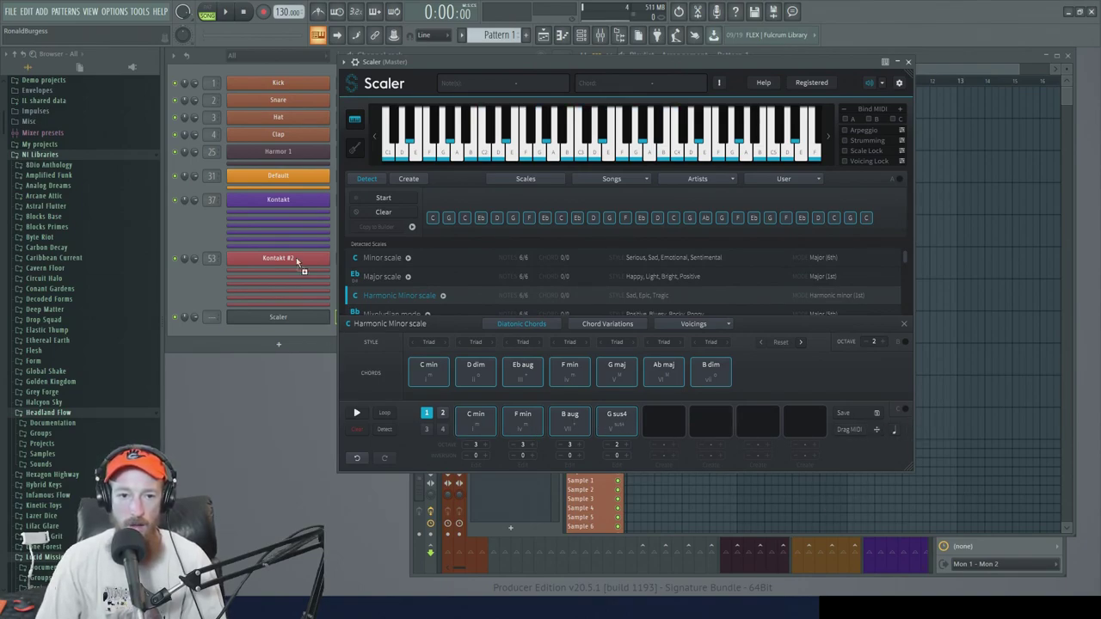
{"action": "left_click_drag", "start_coordinate": [295, 216], "coordinate": [297, 215]}
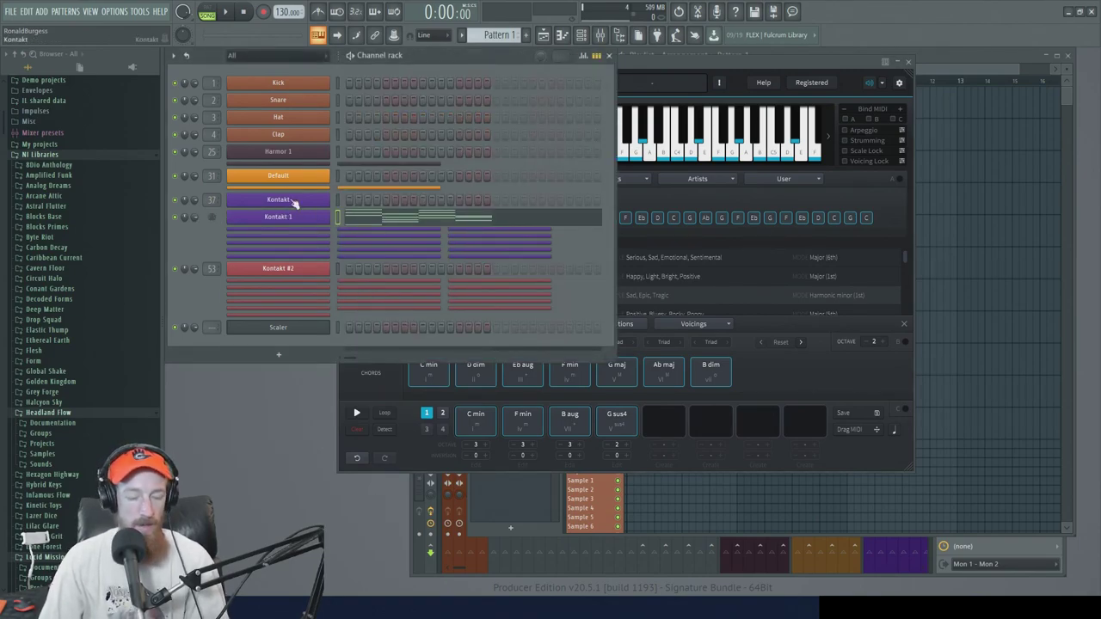
Save the project as "Please Don't crash again"
{"action": "key", "text": "ctrl+s"}
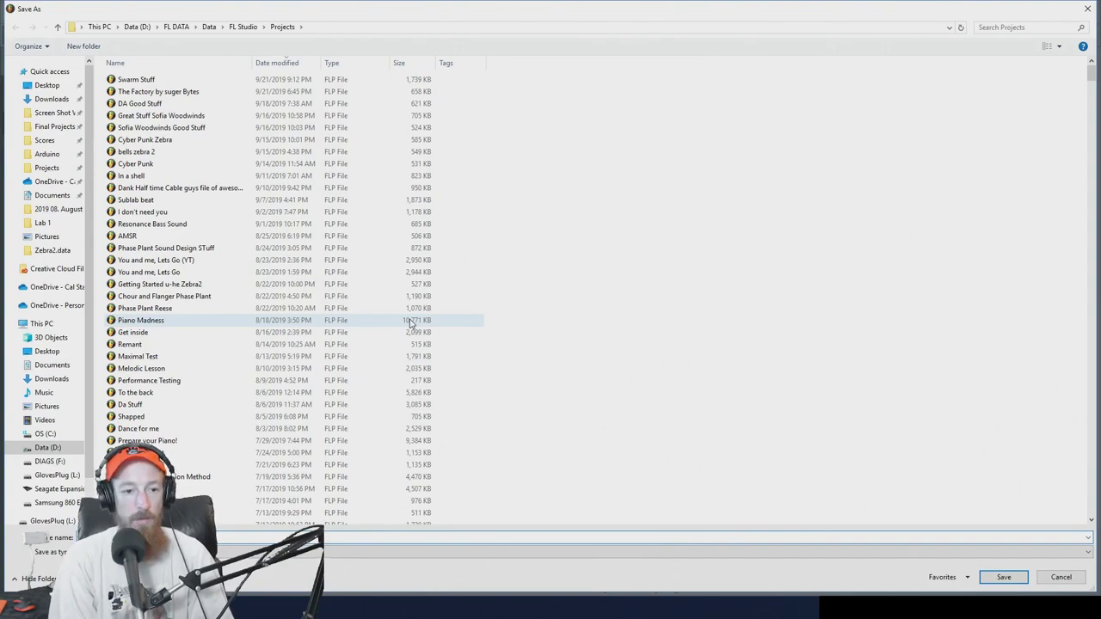
{"action": "type", "text": "P"}
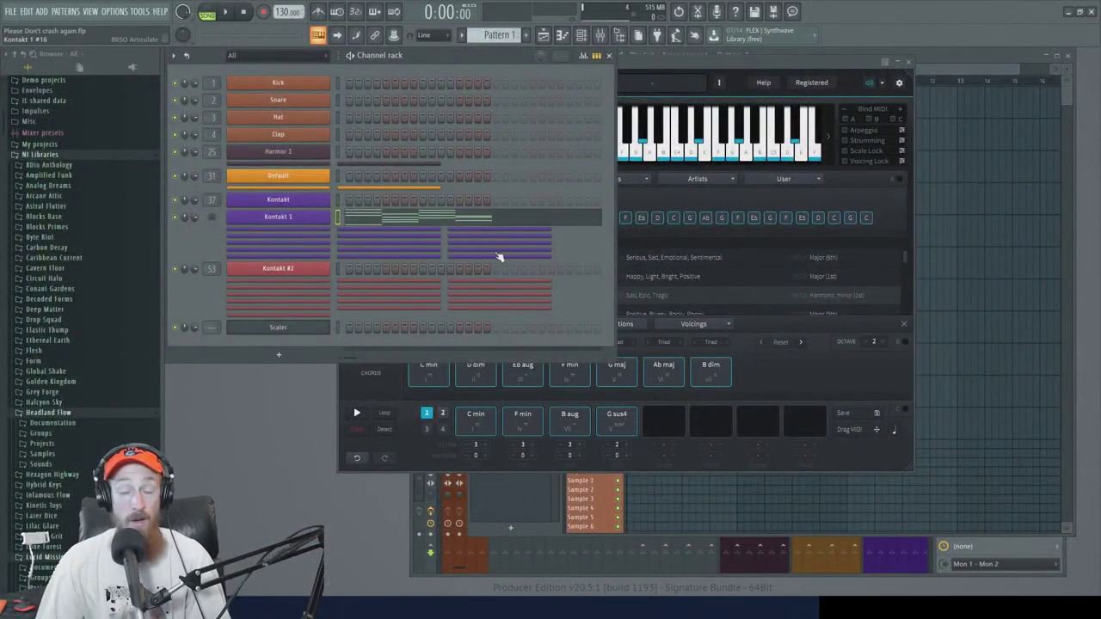
Open the Kontakt 1 chords in the piano roll and stretch all notes so each chord lasts one full bar
{"action": "left_click", "coordinate": [493, 222]}
{"action": "scroll", "coordinate": [369, 290], "scroll_direction": "up", "scroll_amount": 2}
{"action": "scroll", "coordinate": [366, 286], "scroll_direction": "down", "scroll_amount": 1}
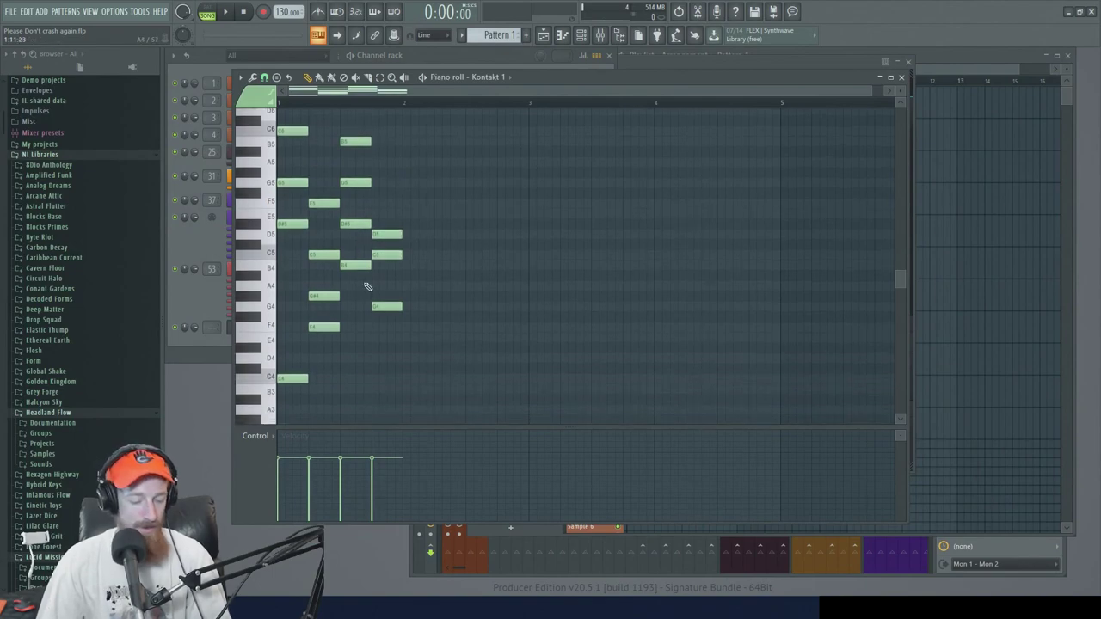
{"action": "key", "text": "ctrl+a"}
{"action": "scroll", "coordinate": [368, 277], "scroll_direction": "up", "scroll_amount": 1}
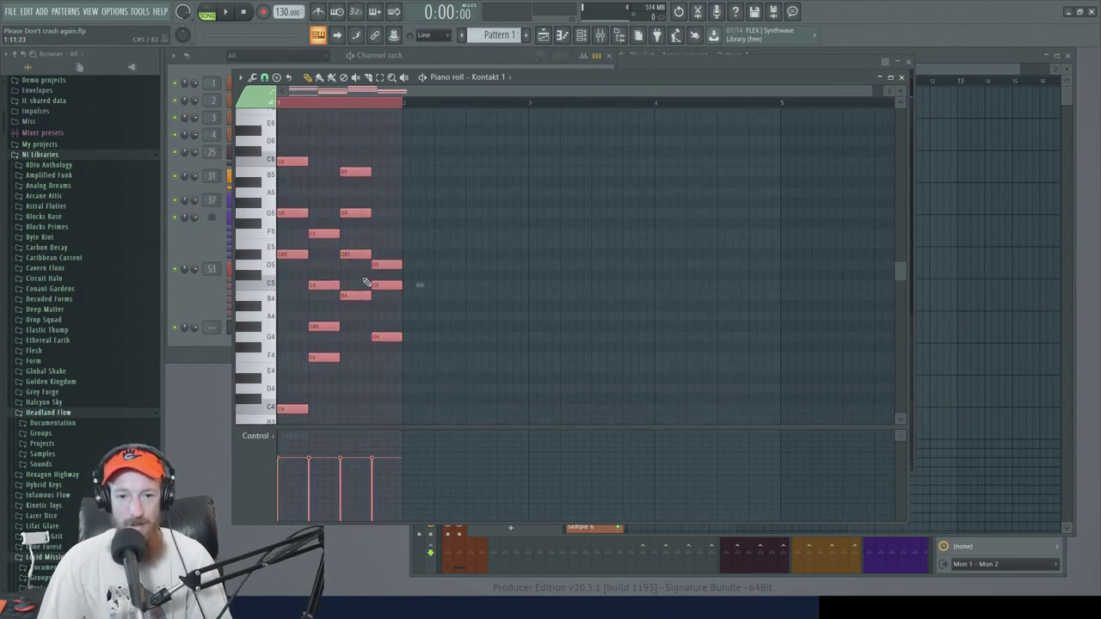
{"action": "scroll", "coordinate": [416, 287], "scroll_direction": "up", "scroll_amount": 2}
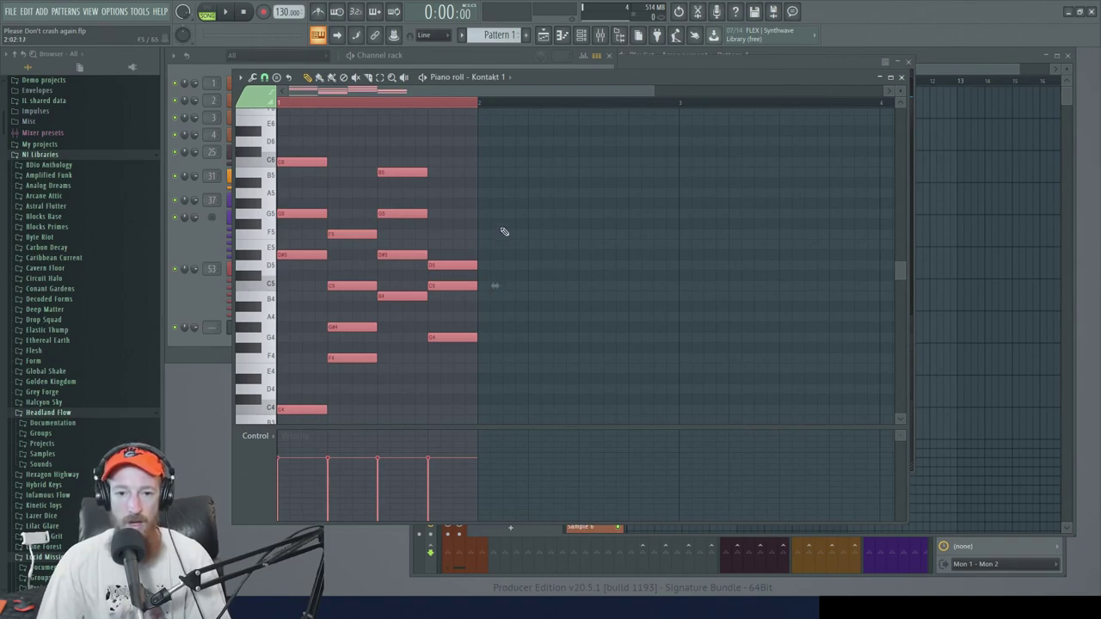
{"action": "left_click_drag", "start_coordinate": [493, 290], "coordinate": [794, 290]}
{"action": "scroll", "coordinate": [795, 292], "scroll_direction": "up", "scroll_amount": 3}
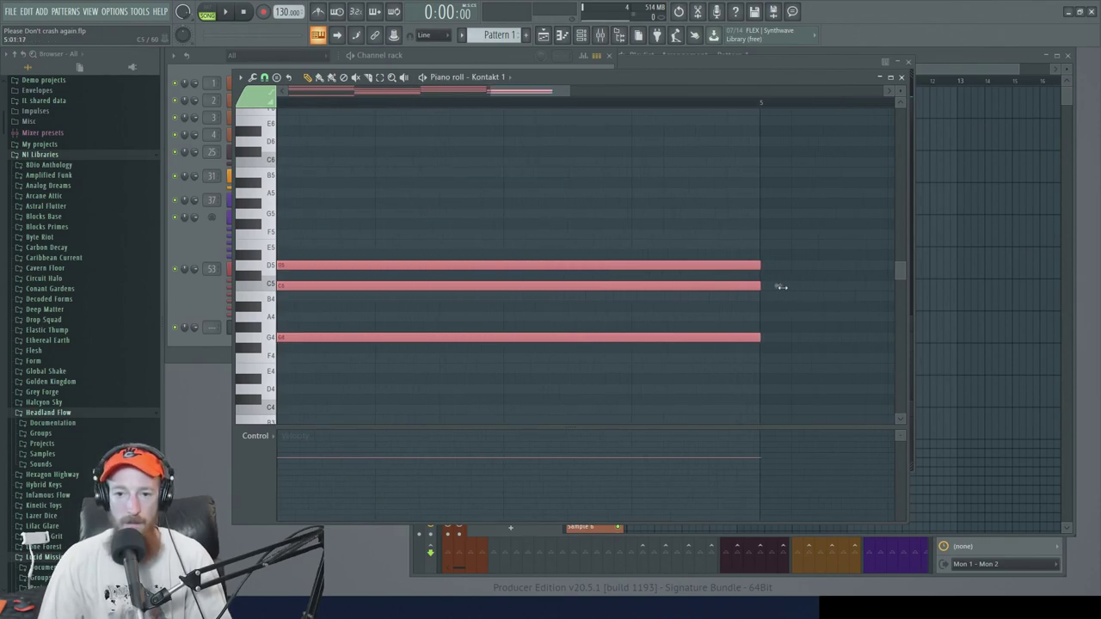
{"action": "scroll", "coordinate": [678, 313], "scroll_direction": "down", "scroll_amount": 5}
Clear the note selection and the time selection over the first bar in the piano roll
{"action": "left_click", "coordinate": [334, 233], "text": "ctrl"}
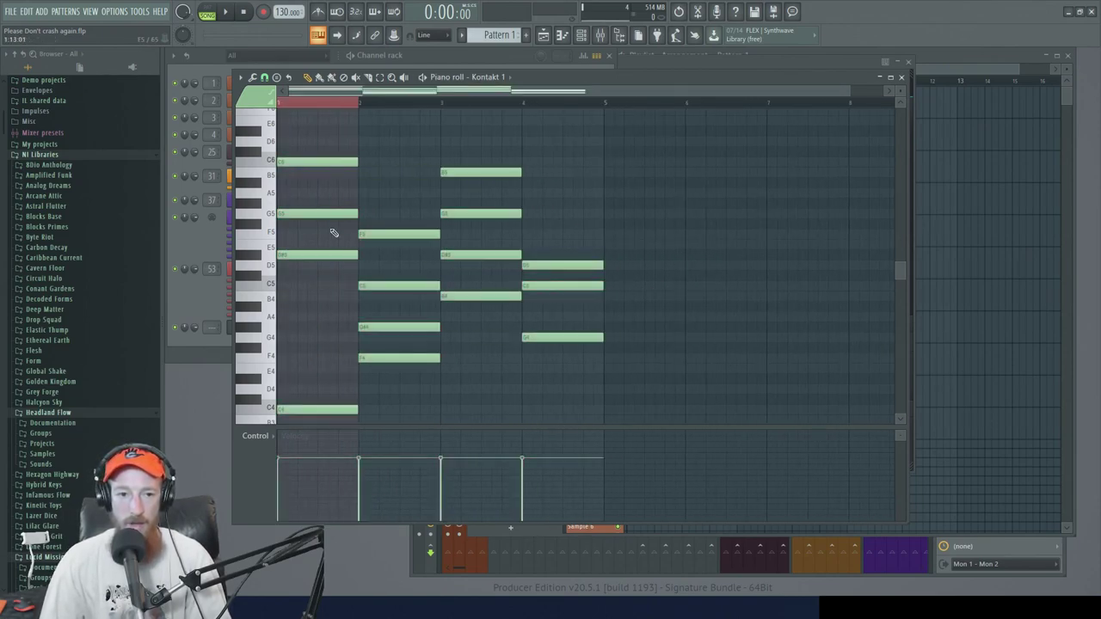
{"action": "scroll", "coordinate": [334, 233], "scroll_direction": "up", "scroll_amount": 3}
{"action": "left_click", "coordinate": [360, 220]}
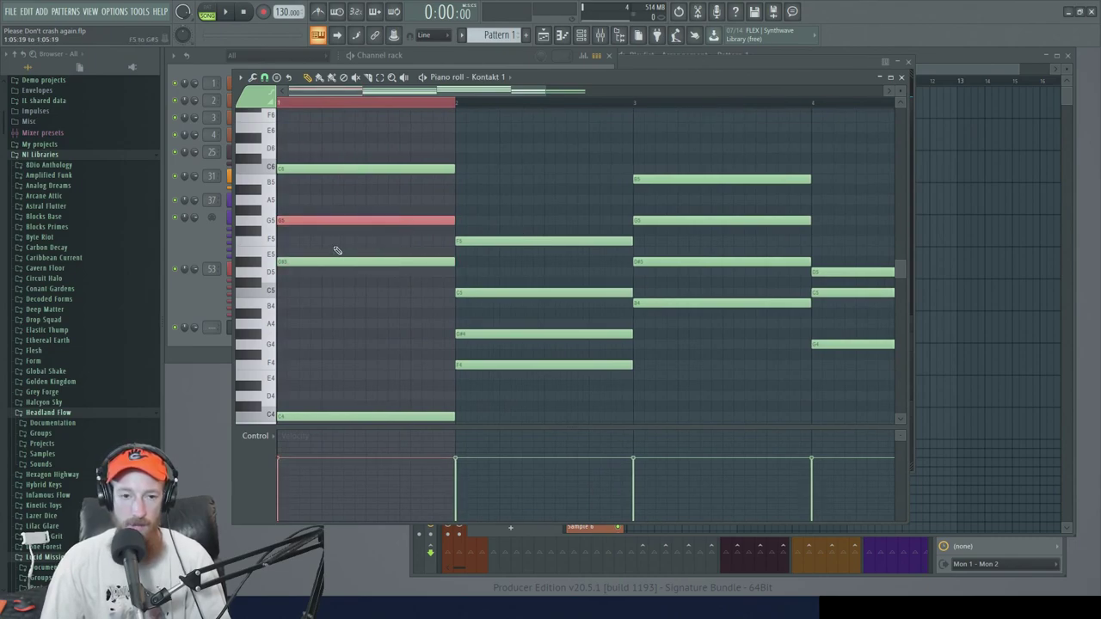
{"action": "scroll", "coordinate": [563, 297], "scroll_direction": "down", "scroll_amount": 2}
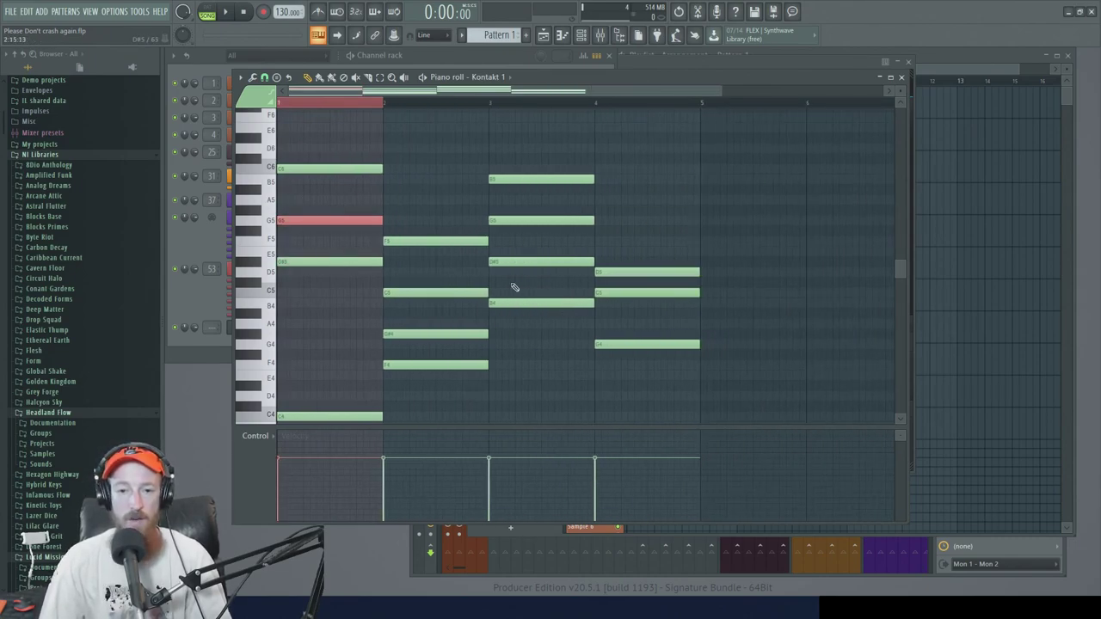
{"action": "left_click", "coordinate": [480, 233], "text": "ctrl"}
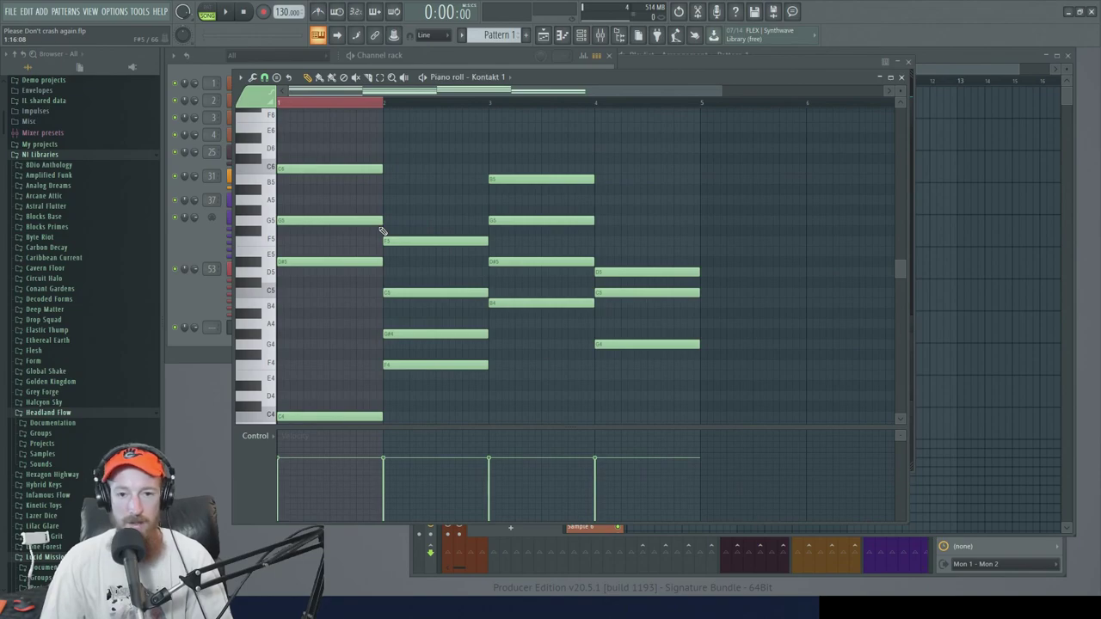
{"action": "key", "text": "ctrl+d"}
{"action": "scroll", "coordinate": [379, 223], "scroll_direction": "down", "scroll_amount": 1}
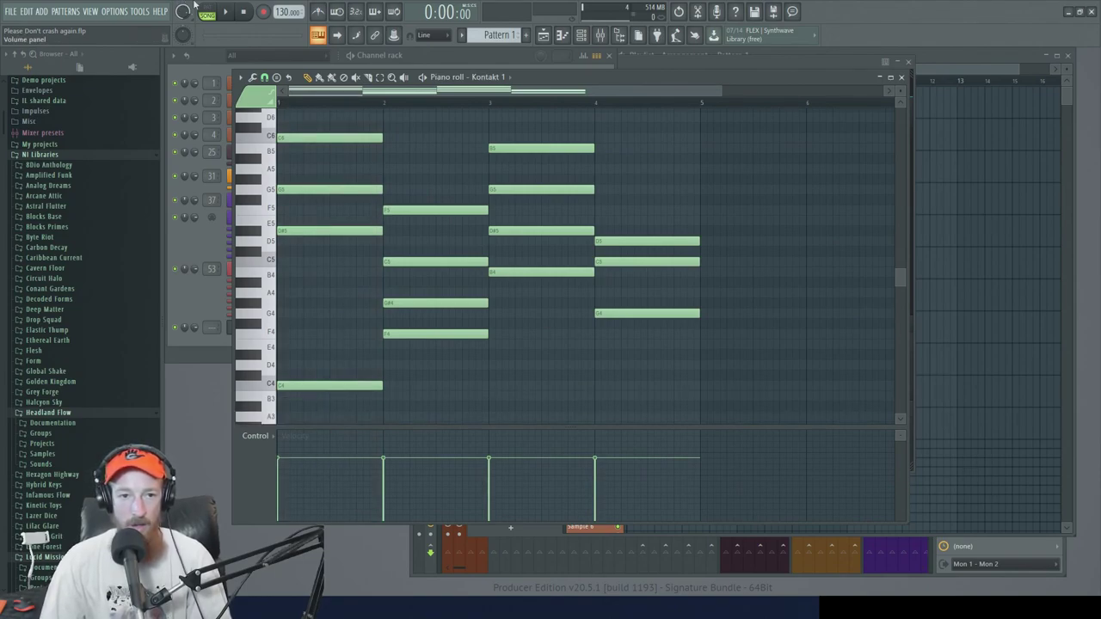
Set the project tempo to 80 BPM
{"action": "right_click", "coordinate": [287, 12]}
{"action": "left_click", "coordinate": [399, 33]}
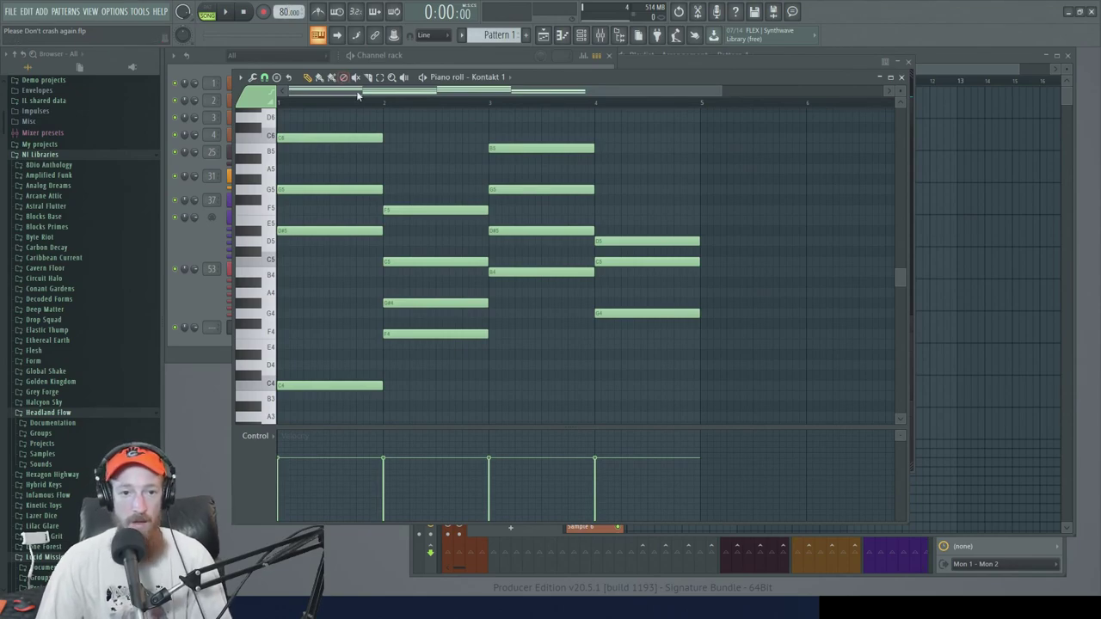
In the Kontakt instrument, filter the libraries by "sw" and load Woods High.nki from the Orchestral Swarm library
{"action": "left_click", "coordinate": [233, 218]}
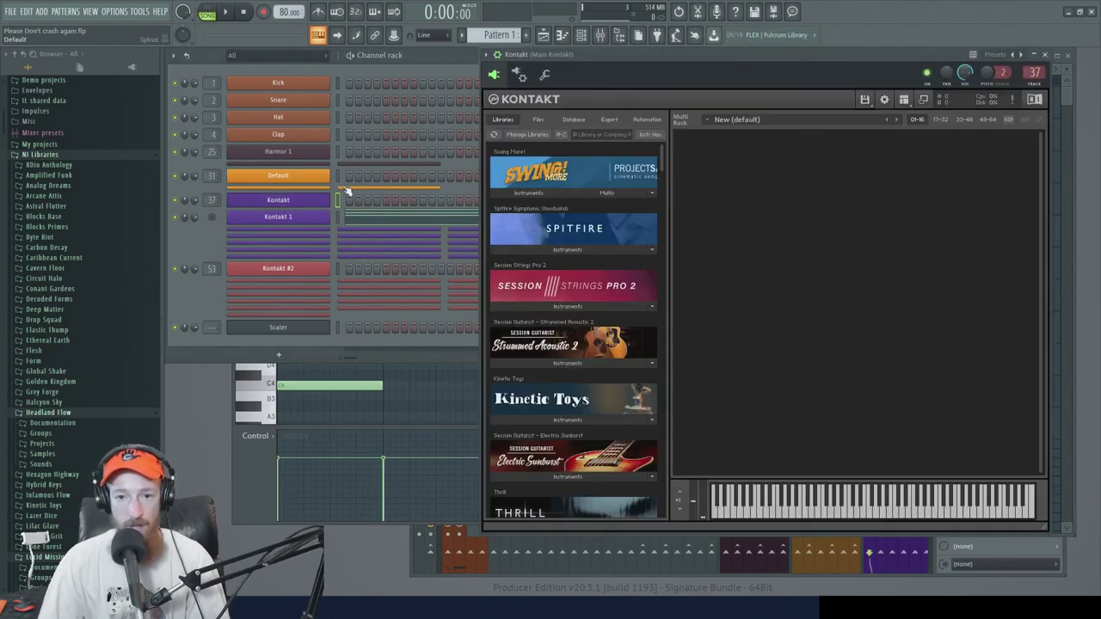
{"action": "left_click", "coordinate": [610, 135]}
{"action": "type", "text": "sw"}
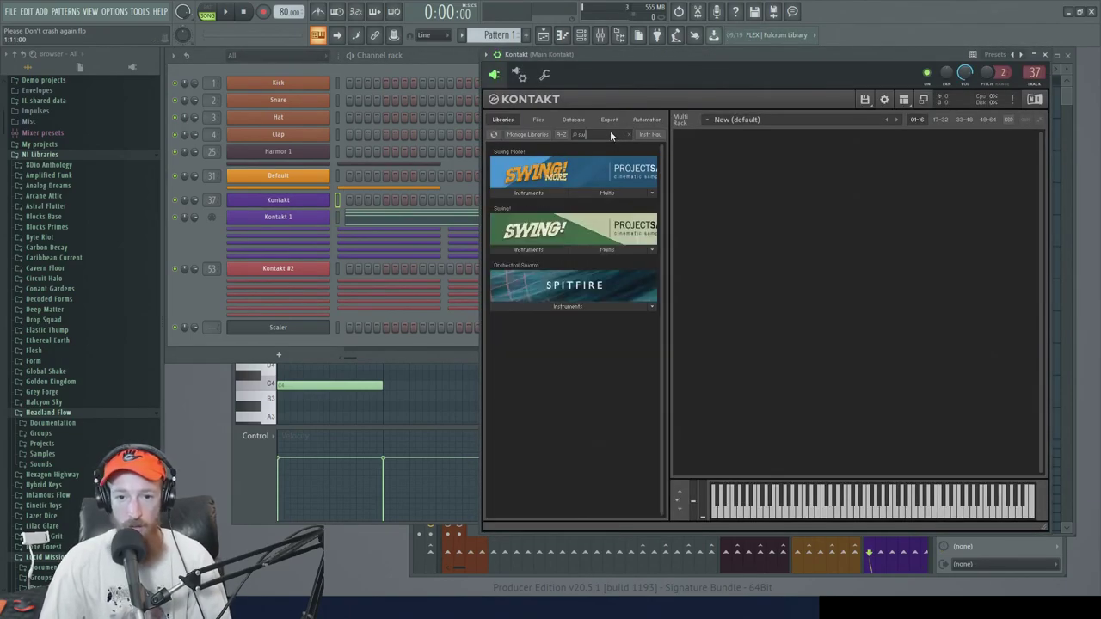
{"action": "left_click", "coordinate": [595, 301]}
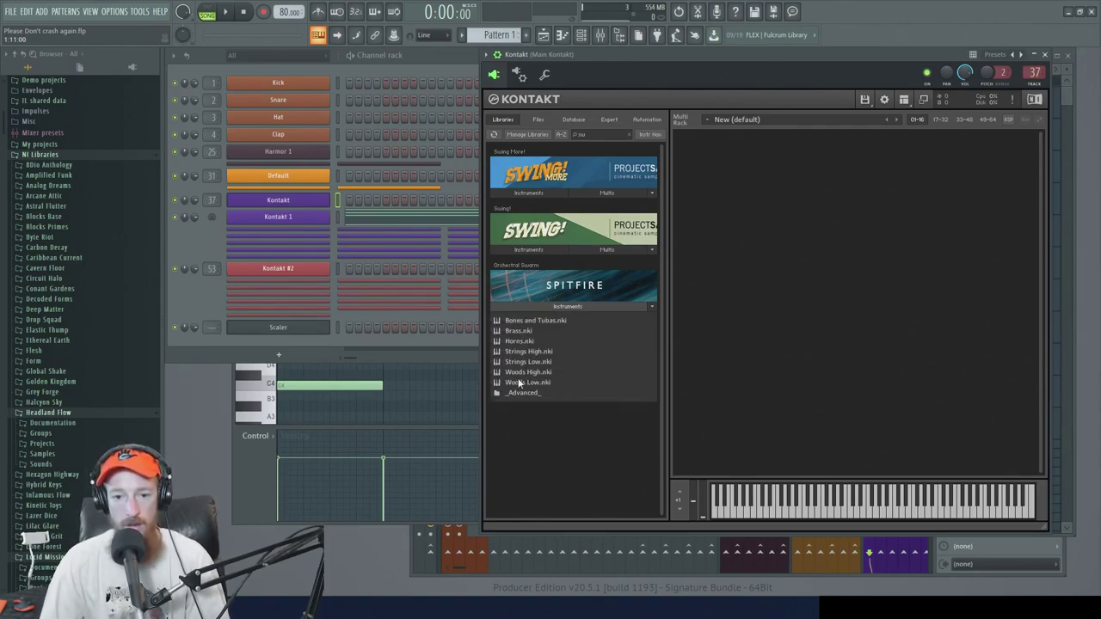
{"action": "double_click", "coordinate": [520, 373]}
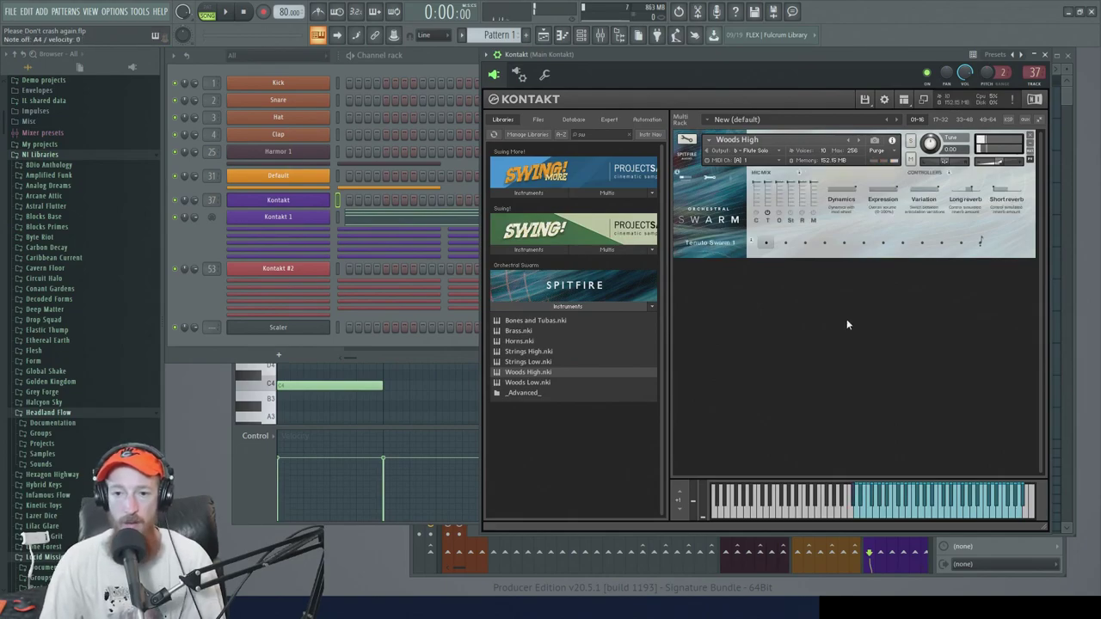
Adjust the T and R microphone levels in the Woods High mic mix
{"action": "left_click_drag", "start_coordinate": [768, 182], "coordinate": [804, 191]}
{"action": "left_click_drag", "start_coordinate": [770, 198], "coordinate": [771, 189]}
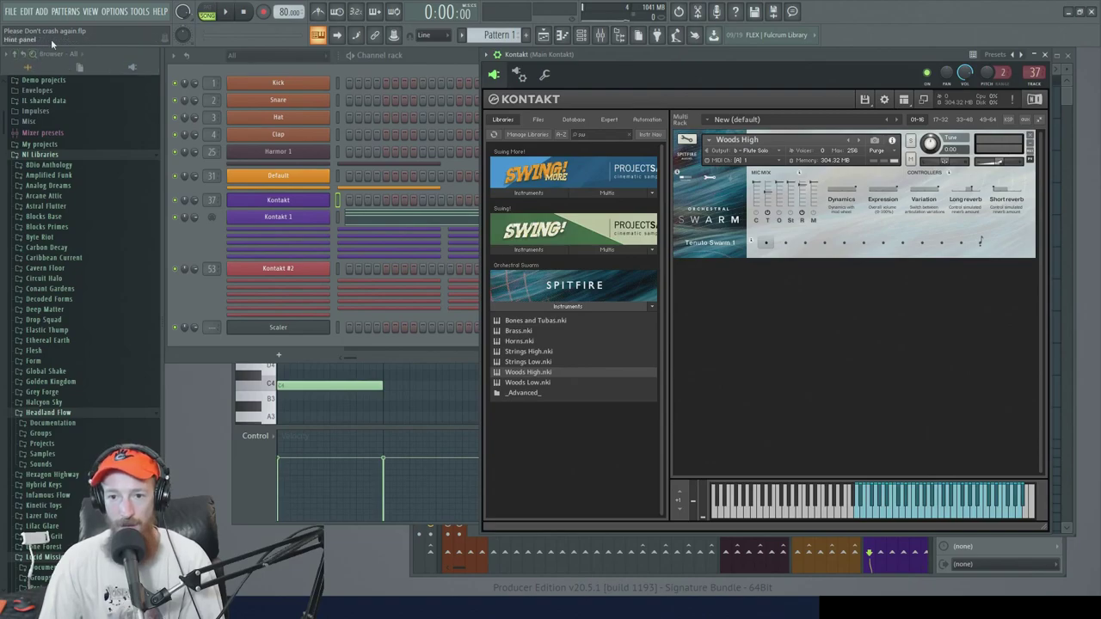
Set the Woods High R microphone level to 82% and choose the Staccato Swarm articulation
{"action": "left_click_drag", "start_coordinate": [803, 186], "coordinate": [803, 187]}
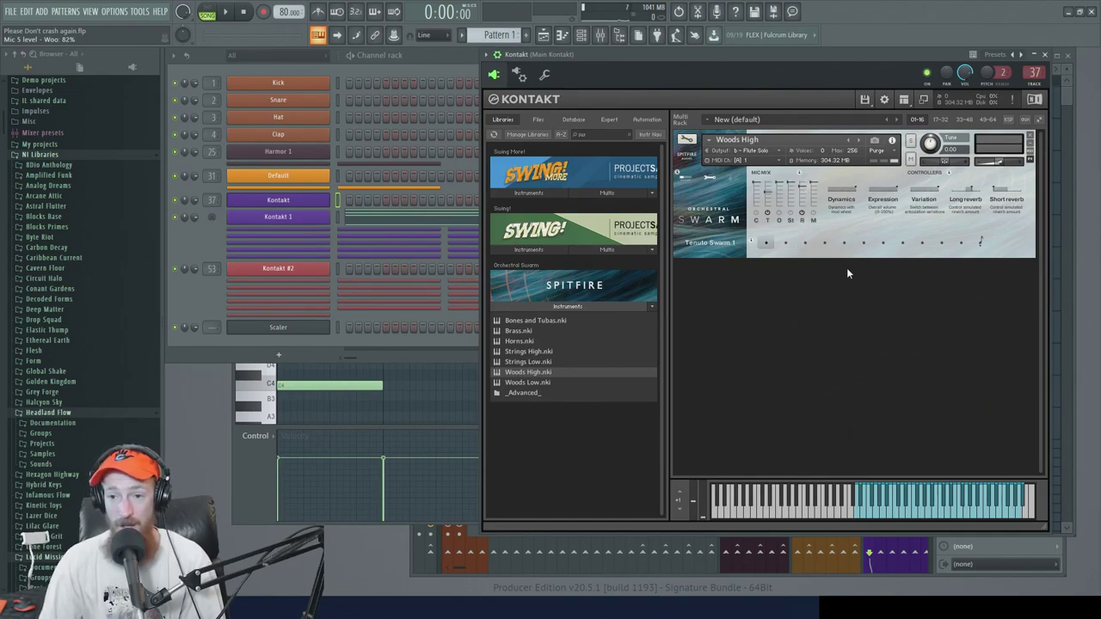
{"action": "left_click", "coordinate": [864, 243]}
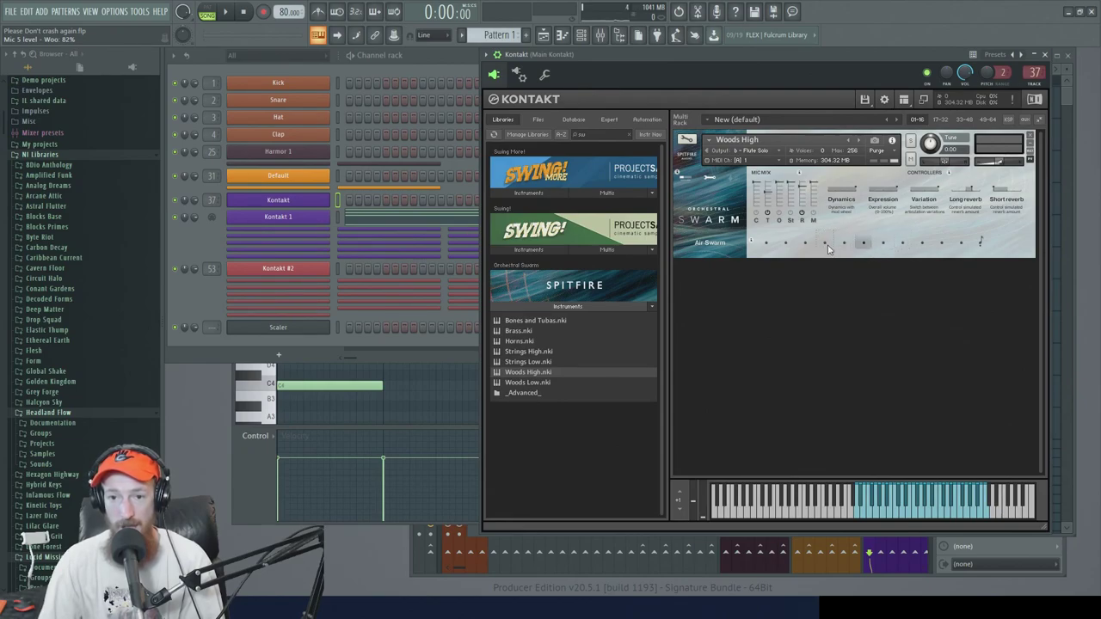
{"action": "left_click", "coordinate": [805, 243]}
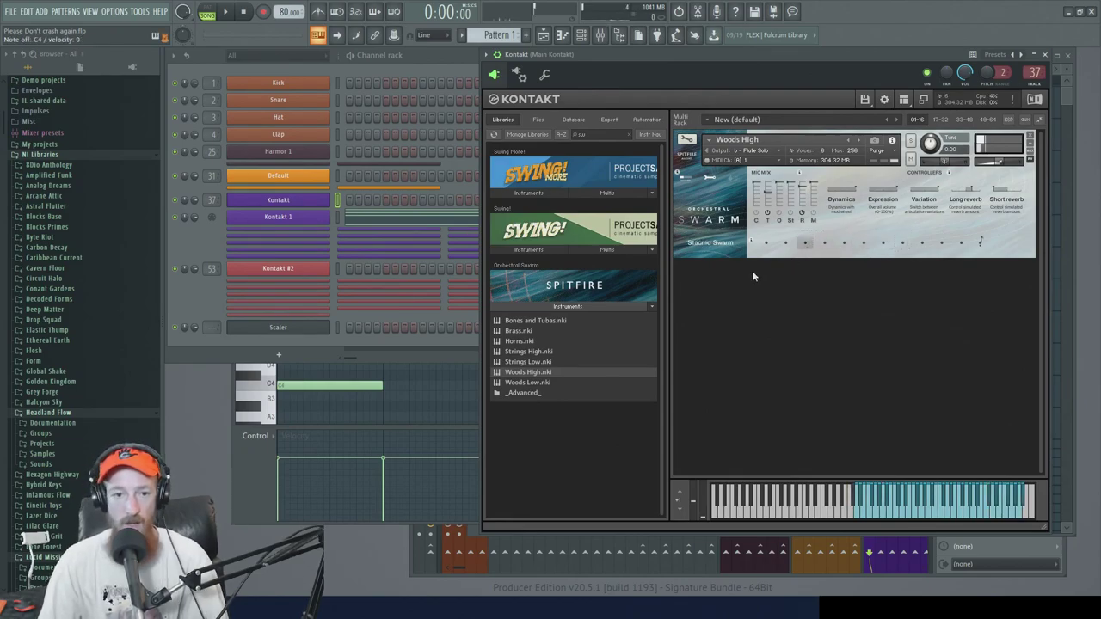
Raise all chord notes of the Kontakt 1 channel by one octave in the piano roll
{"action": "left_click", "coordinate": [405, 225]}
{"action": "left_click", "coordinate": [404, 226]}
{"action": "key", "text": "ctrl+a"}
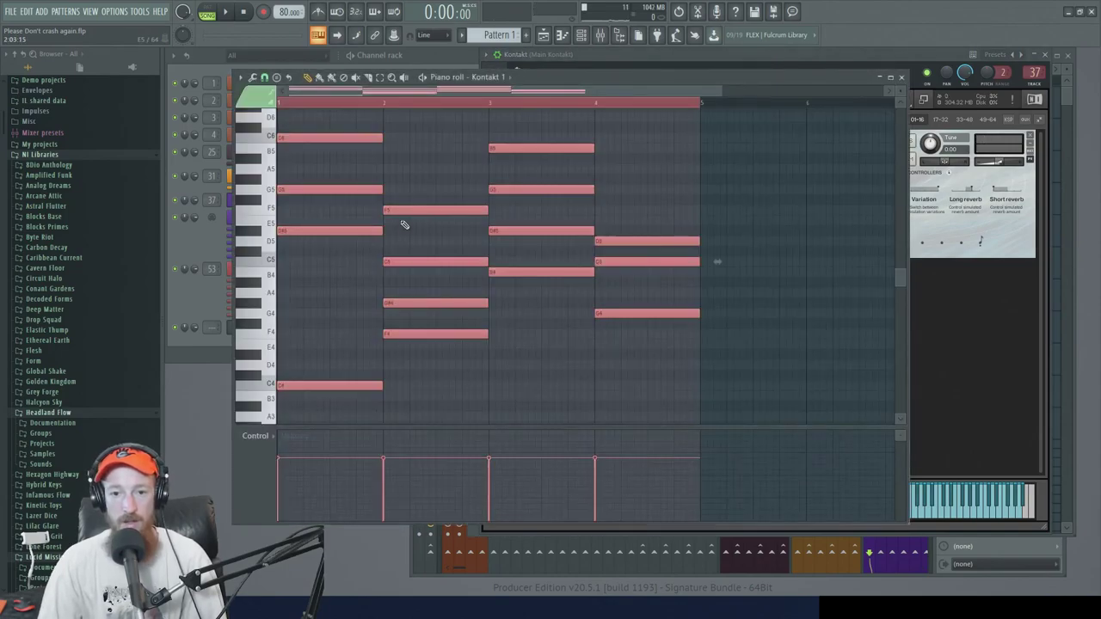
Switch playback to pattern mode, audition the chords through Woods High in the Kontakt instrument, and stop
{"action": "left_click", "coordinate": [924, 58]}
{"action": "key", "text": "space"}
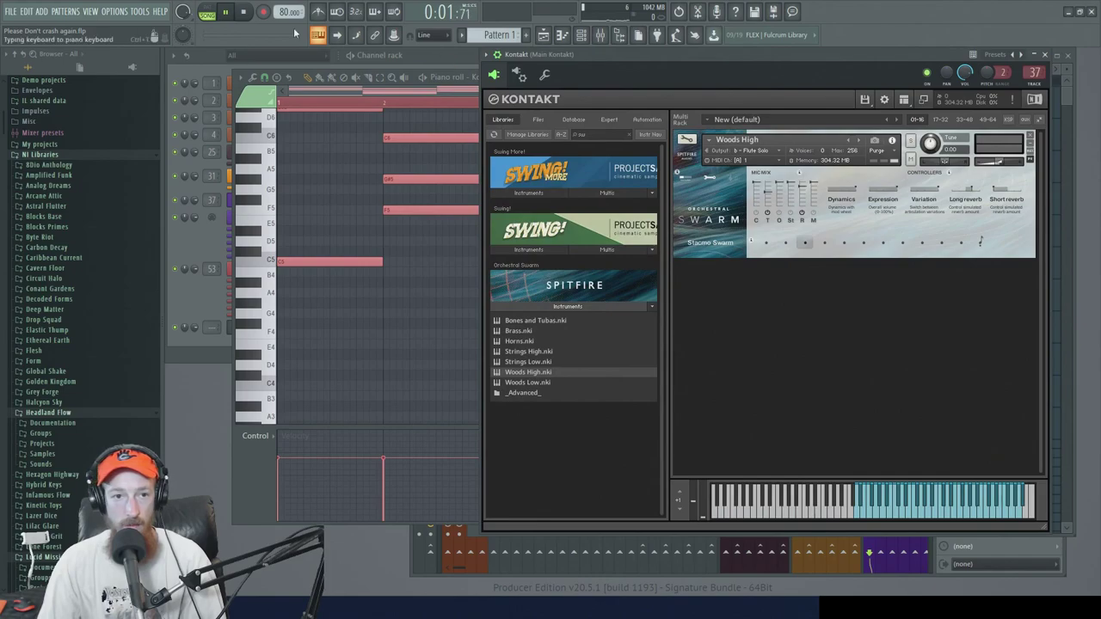
{"action": "left_click", "coordinate": [228, 13]}
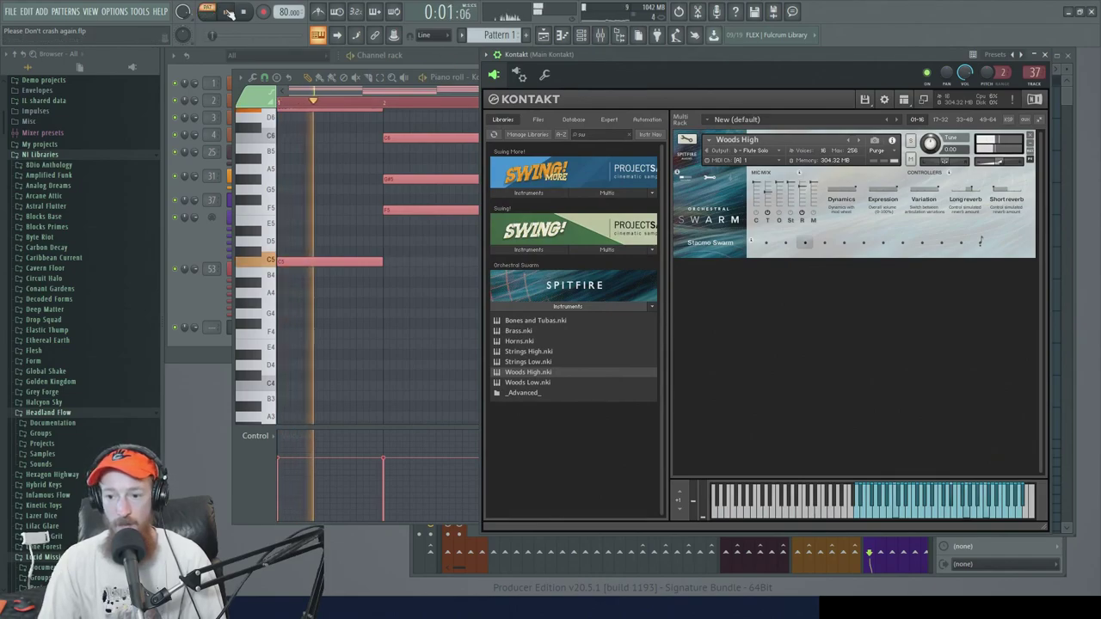
{"action": "left_click", "coordinate": [423, 80]}
{"action": "left_click", "coordinate": [953, 101]}
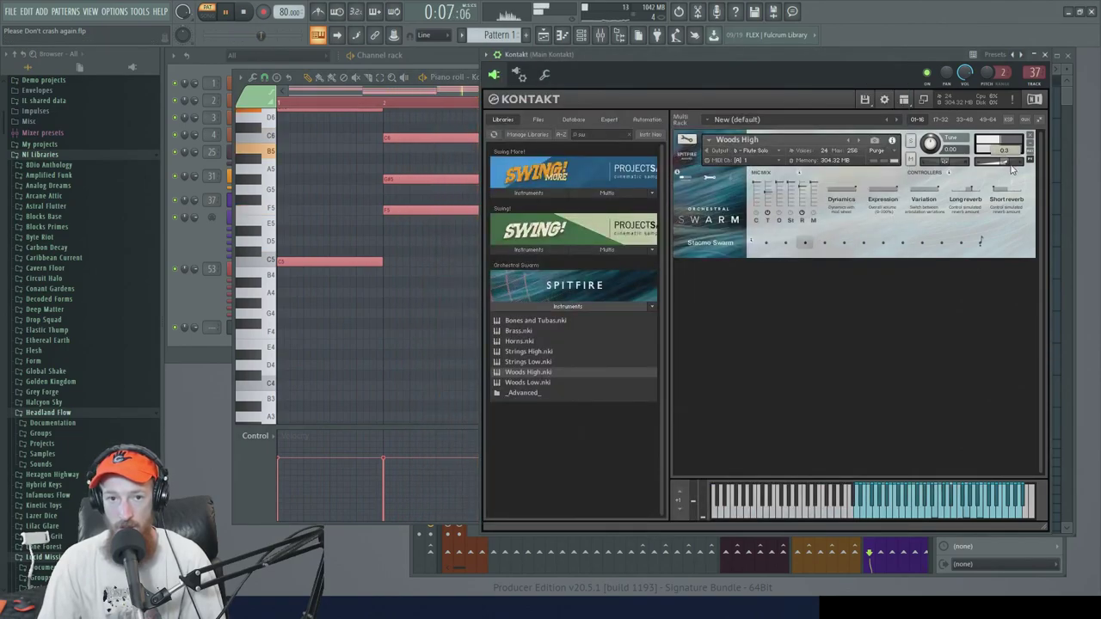
{"action": "left_click", "coordinate": [243, 12]}
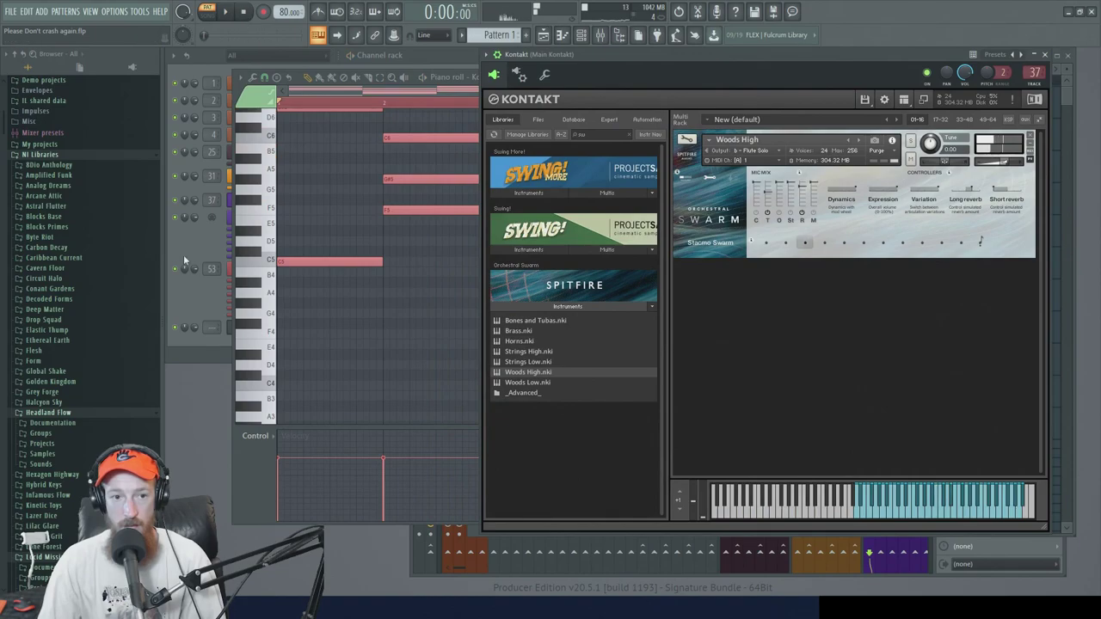
Clone the Kontakt 1 channel in the channel rack and copy the Kontakt 1 notes into the clone
{"action": "left_click", "coordinate": [190, 263]}
{"action": "right_click", "coordinate": [291, 222]}
{"action": "left_click", "coordinate": [457, 229]}
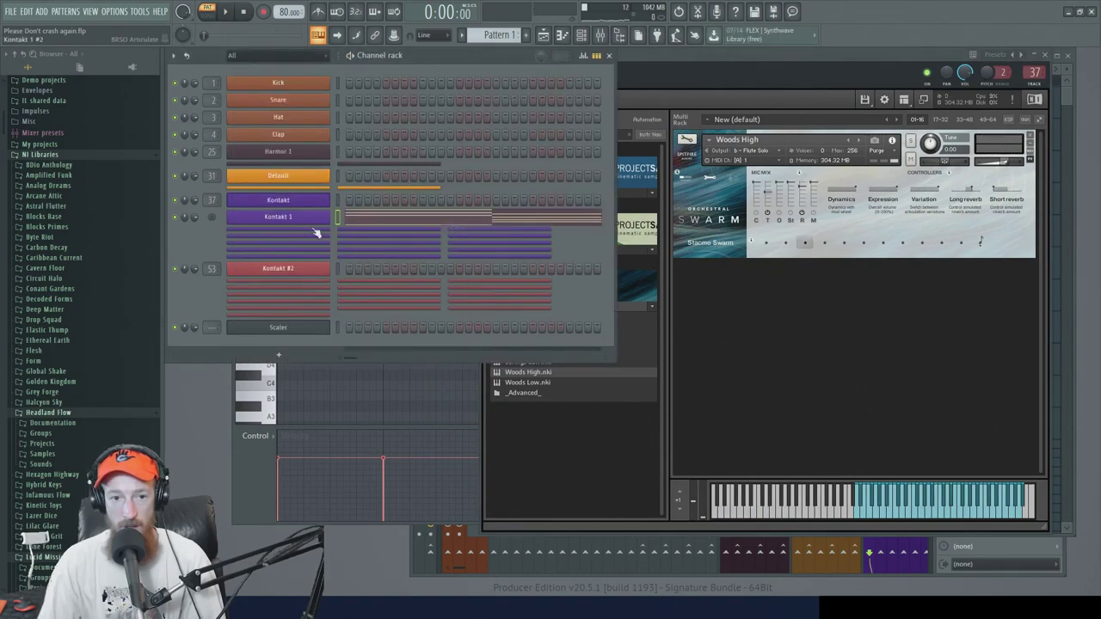
{"action": "right_click", "coordinate": [305, 223]}
{"action": "key", "text": "alt+c"}
{"action": "right_click", "coordinate": [334, 230]}
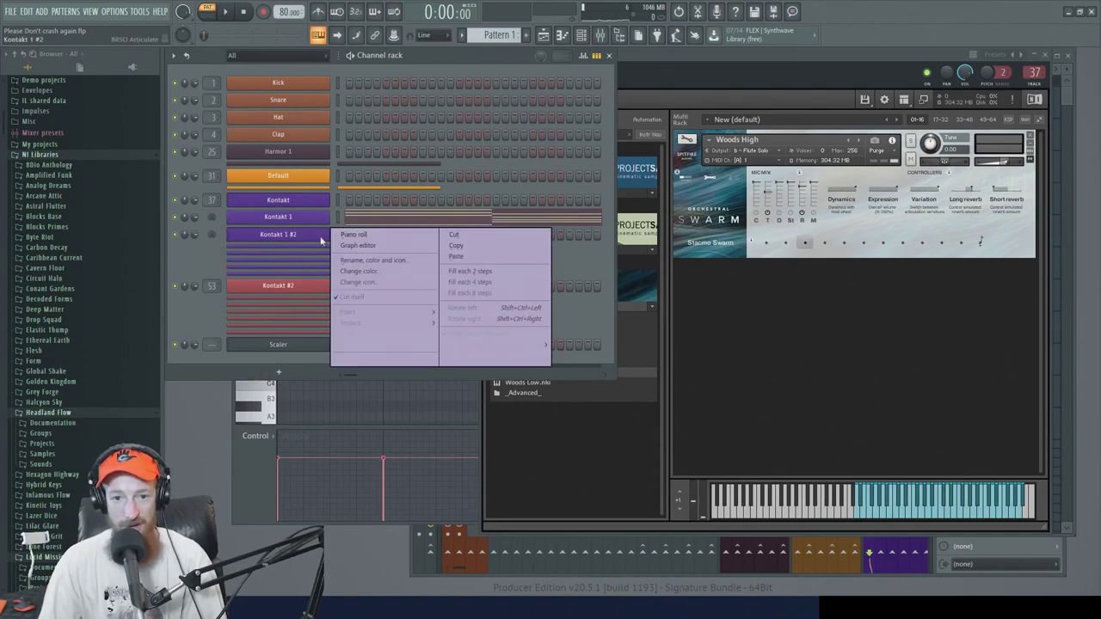
{"action": "left_click", "coordinate": [469, 256]}
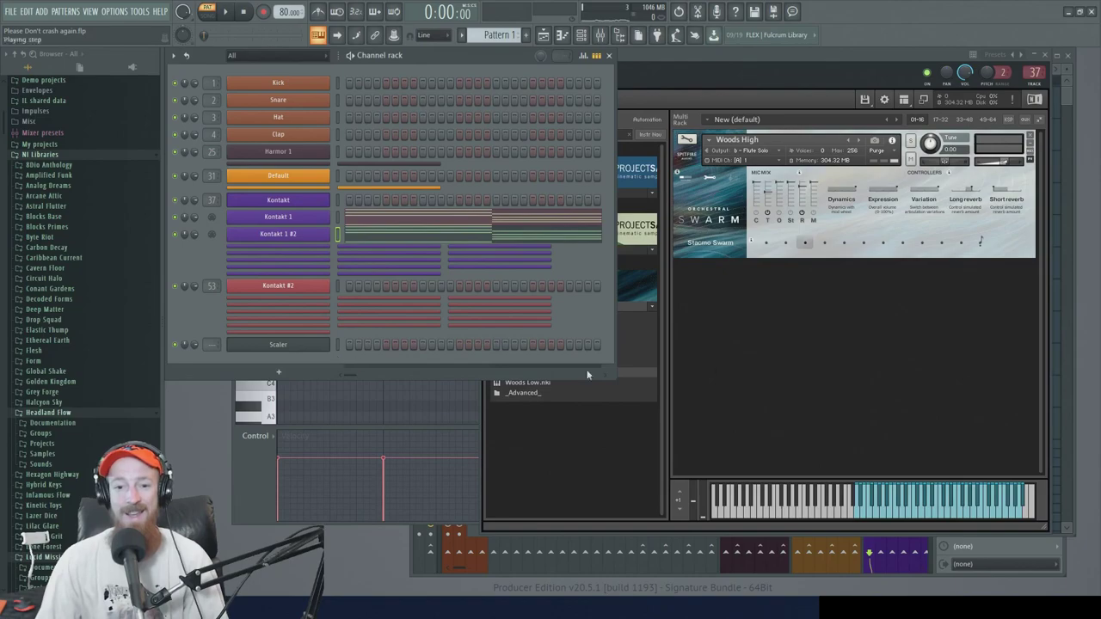
Try to add Strings High.nki from the Orchestral Swarm library to the Kontakt rack alongside Woods High
{"action": "left_click", "coordinate": [719, 336]}
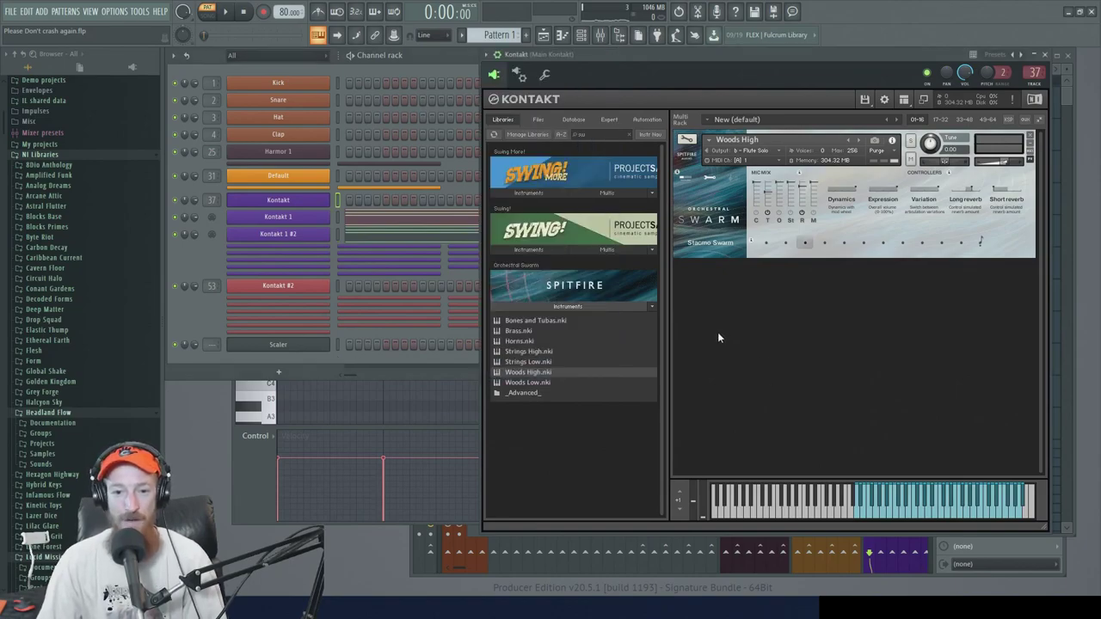
{"action": "left_click", "coordinate": [508, 350]}
{"action": "left_click_drag", "start_coordinate": [512, 352], "coordinate": [777, 323]}
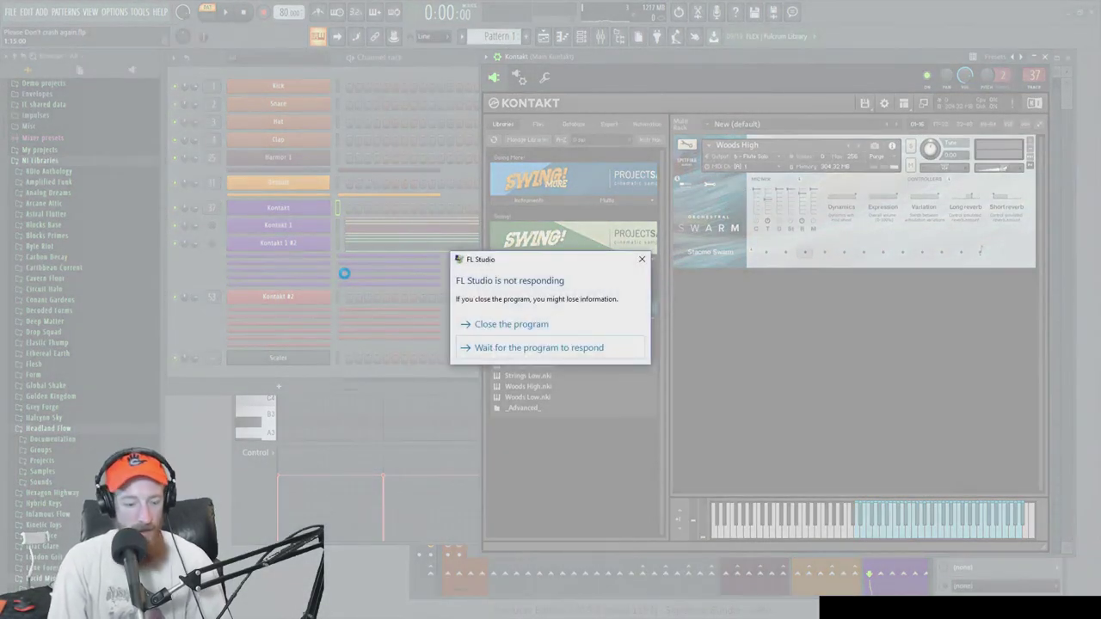
Force the unresponsive FL Studio closed and reopen the project "Please Don't crash again"
{"action": "key", "text": "ctrl+alt+Delete"}
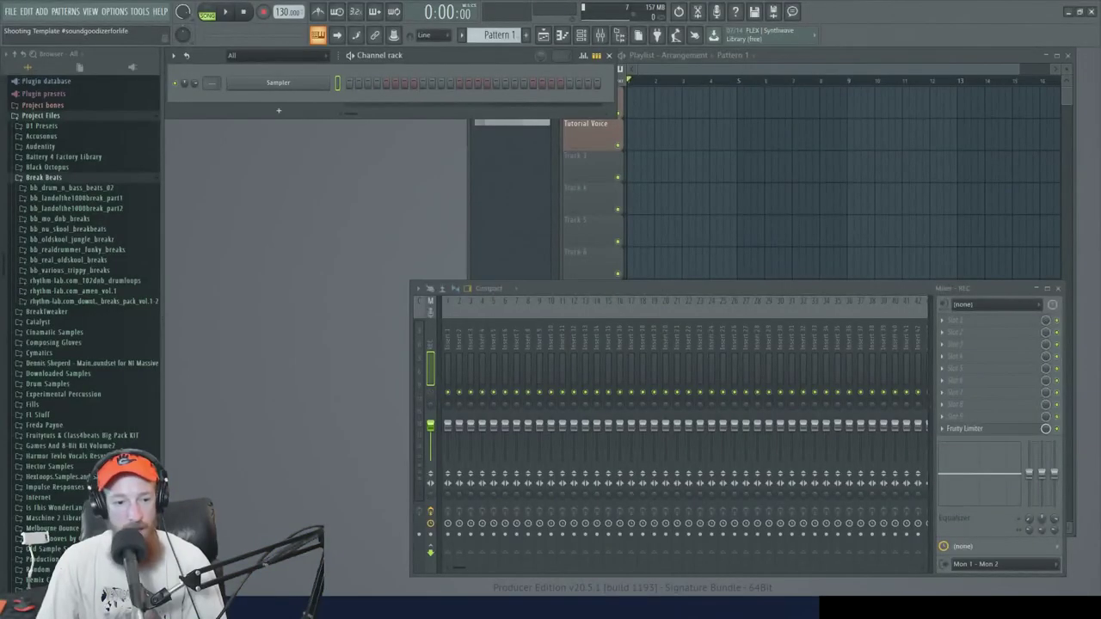
{"action": "left_click", "coordinate": [126, 546]}
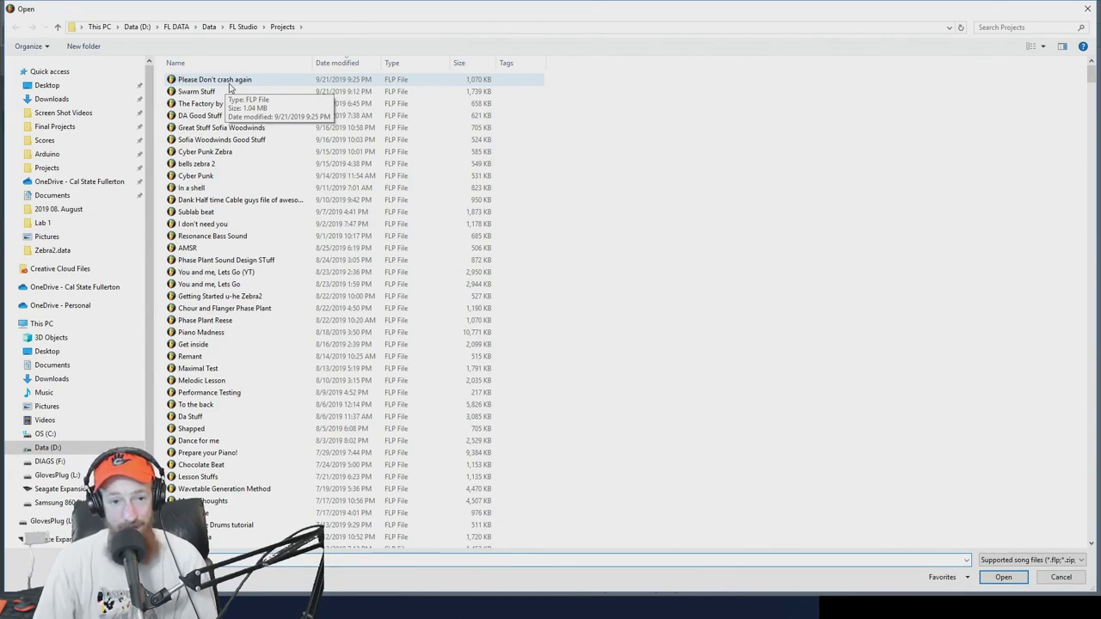
{"action": "double_click", "coordinate": [215, 79]}
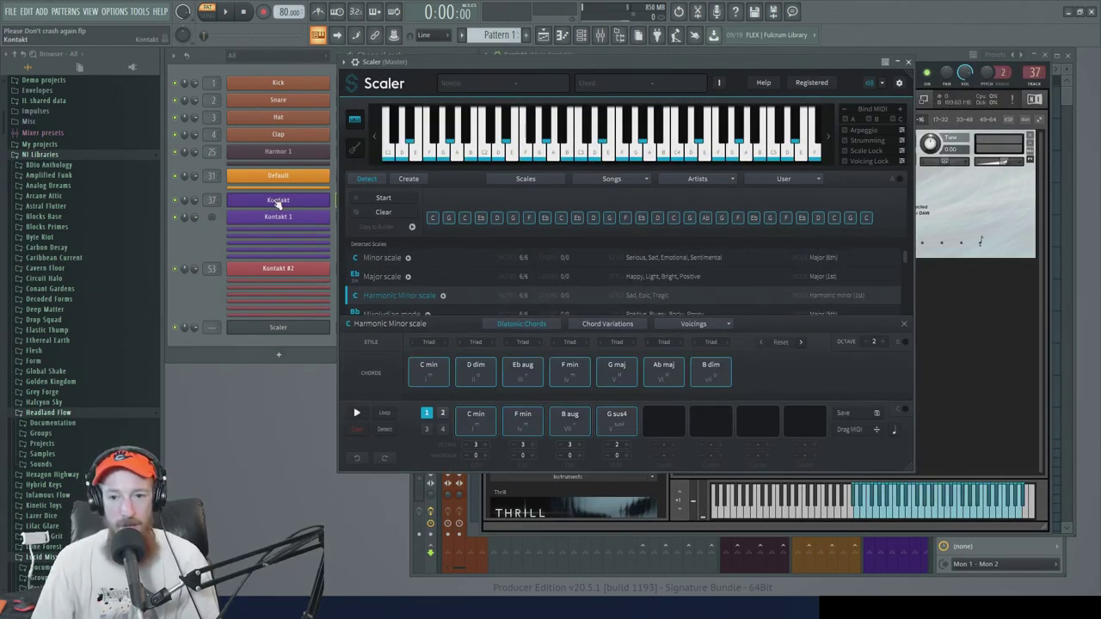
Open the Kontakt channel's instrument, filter its libraries by "swarm", and expand the Orchestral Swarm instrument list
{"action": "left_click", "coordinate": [277, 201]}
{"action": "left_click", "coordinate": [592, 135]}
{"action": "type", "text": "sw"}
{"action": "key", "text": "BackSpace"}
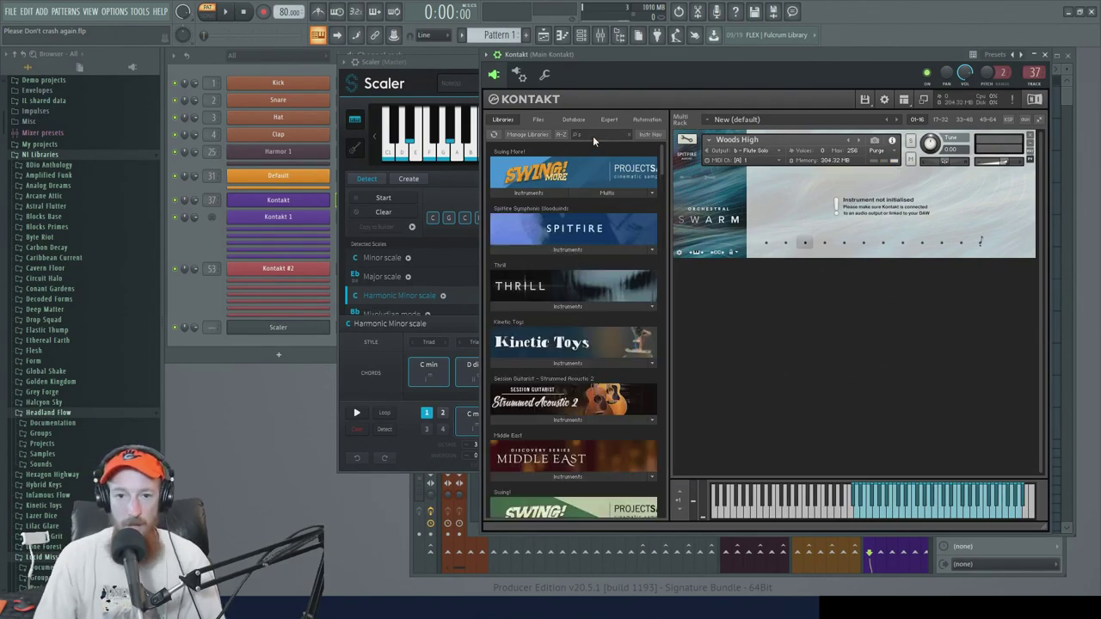
{"action": "type", "text": "warm"}
{"action": "left_click", "coordinate": [577, 192]}
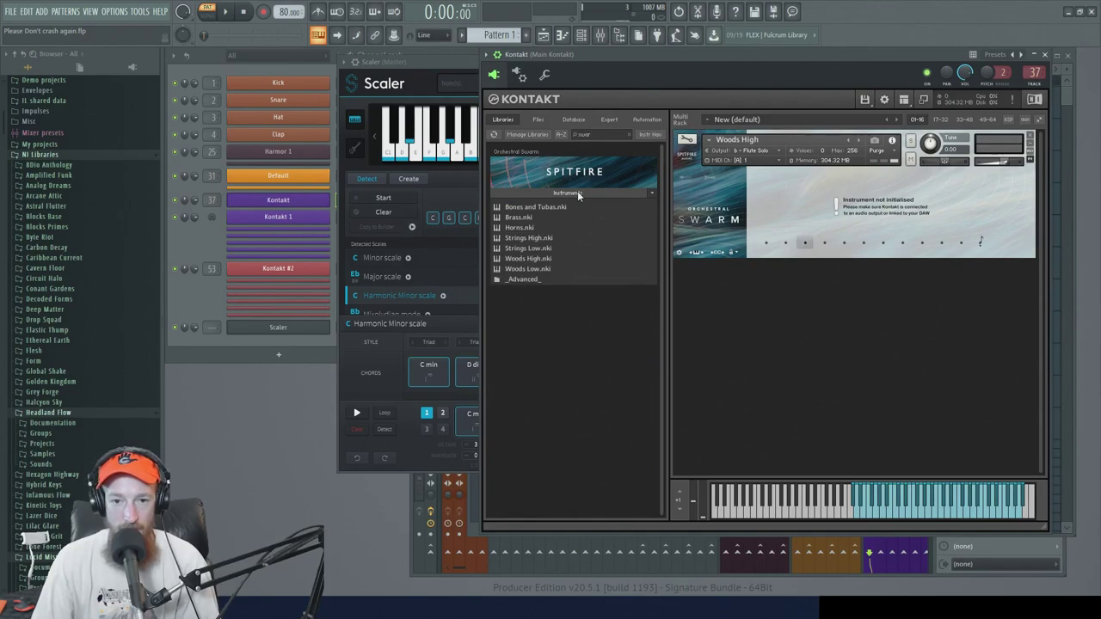
Load a second Woods High.nki, set its R microphone to 92% and T to 49%, and choose Staccato Swarm
{"action": "double_click", "coordinate": [520, 257]}
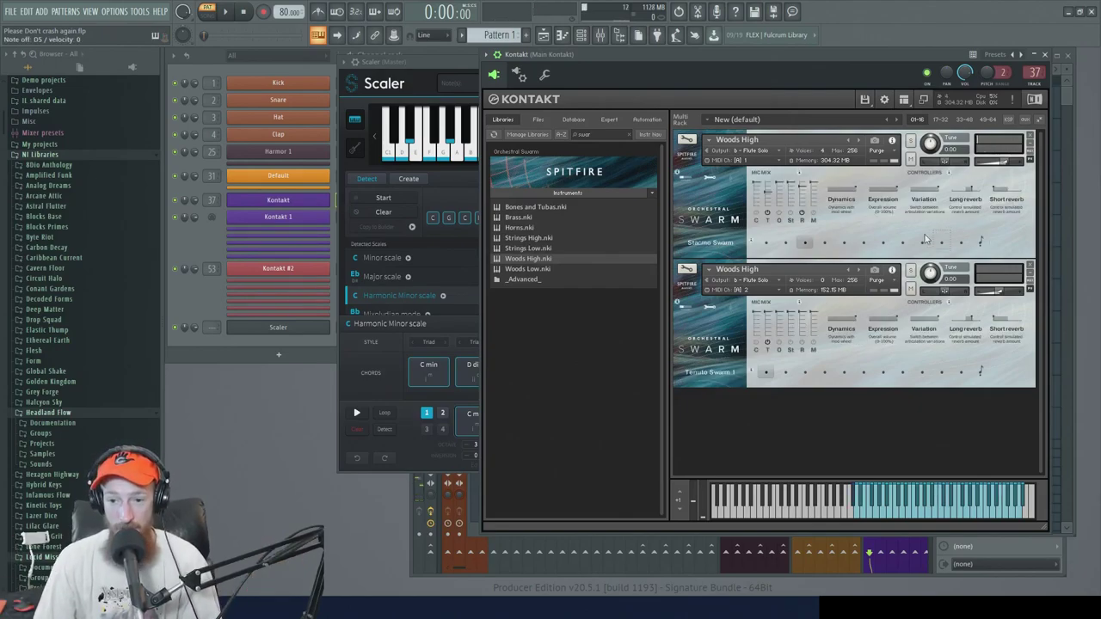
{"action": "left_click", "coordinate": [801, 342]}
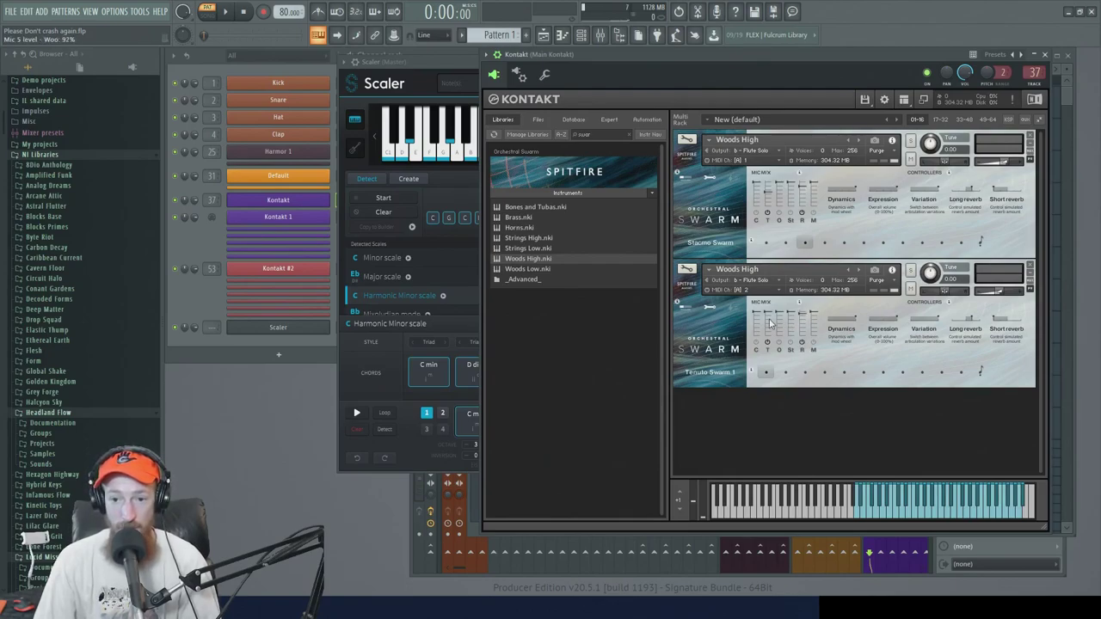
{"action": "left_click", "coordinate": [826, 372]}
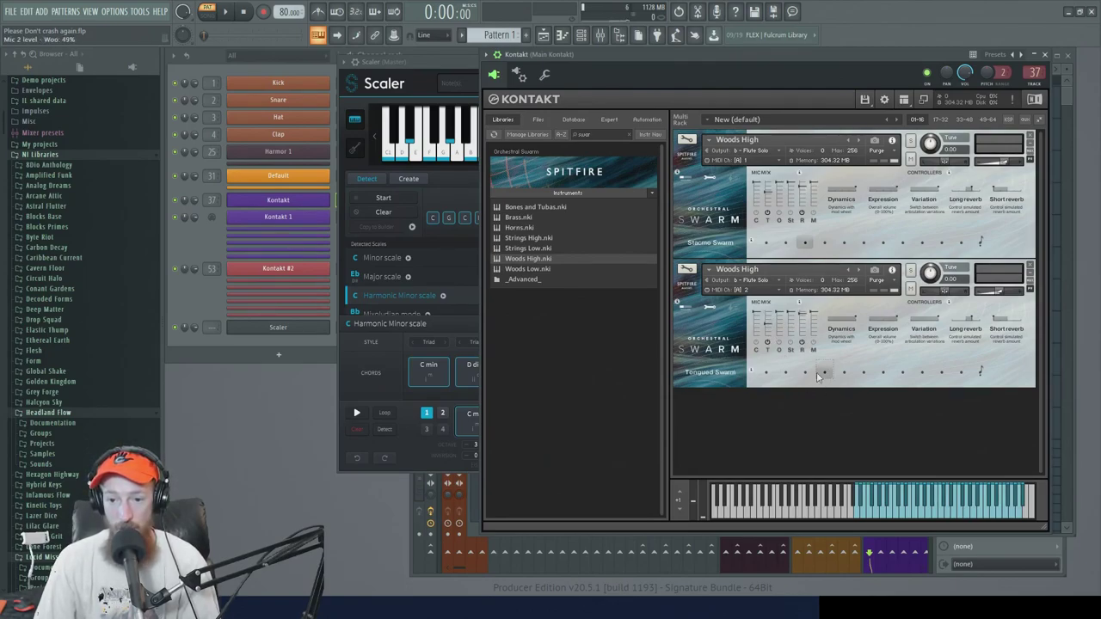
{"action": "left_click", "coordinate": [806, 373]}
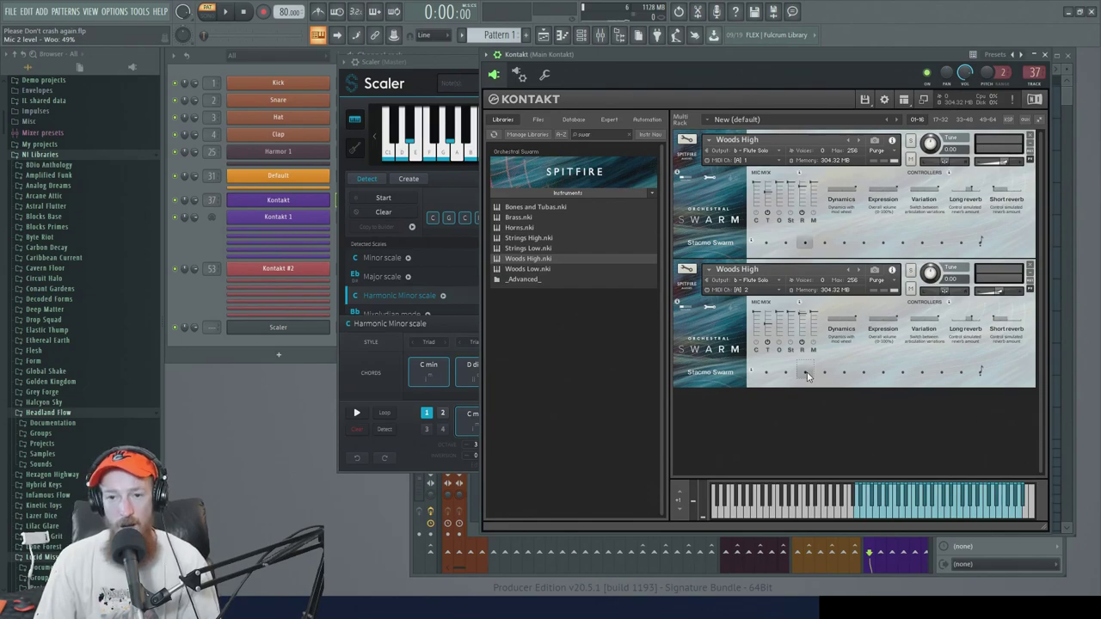
Try to remove the second Woods High from the Kontakt rack without saving its changes
{"action": "left_click", "coordinate": [1031, 265]}
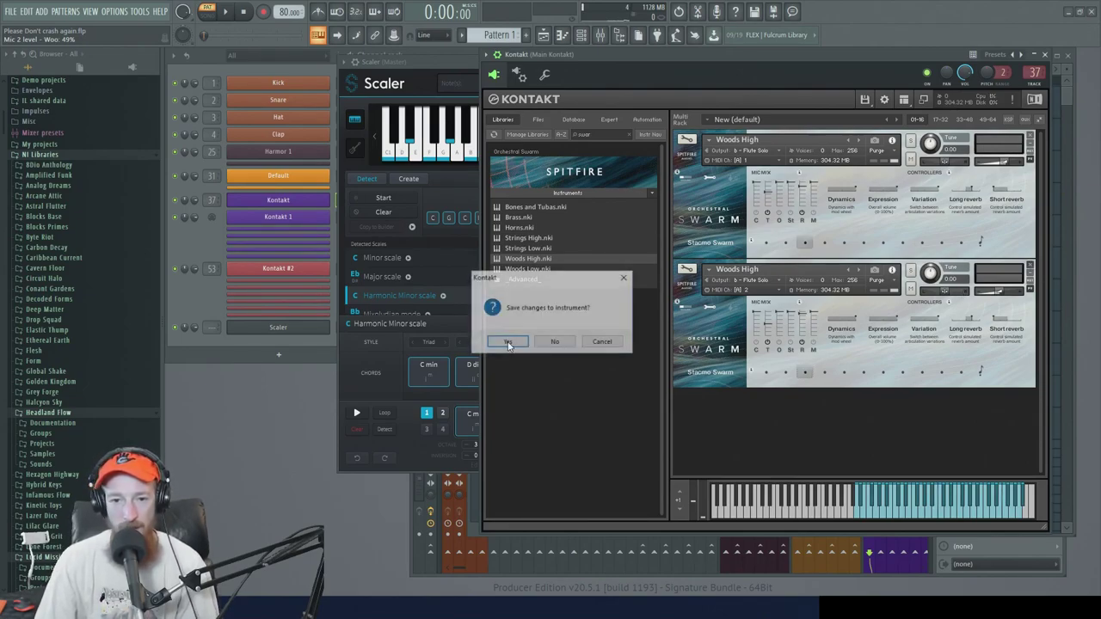
{"action": "left_click", "coordinate": [555, 348]}
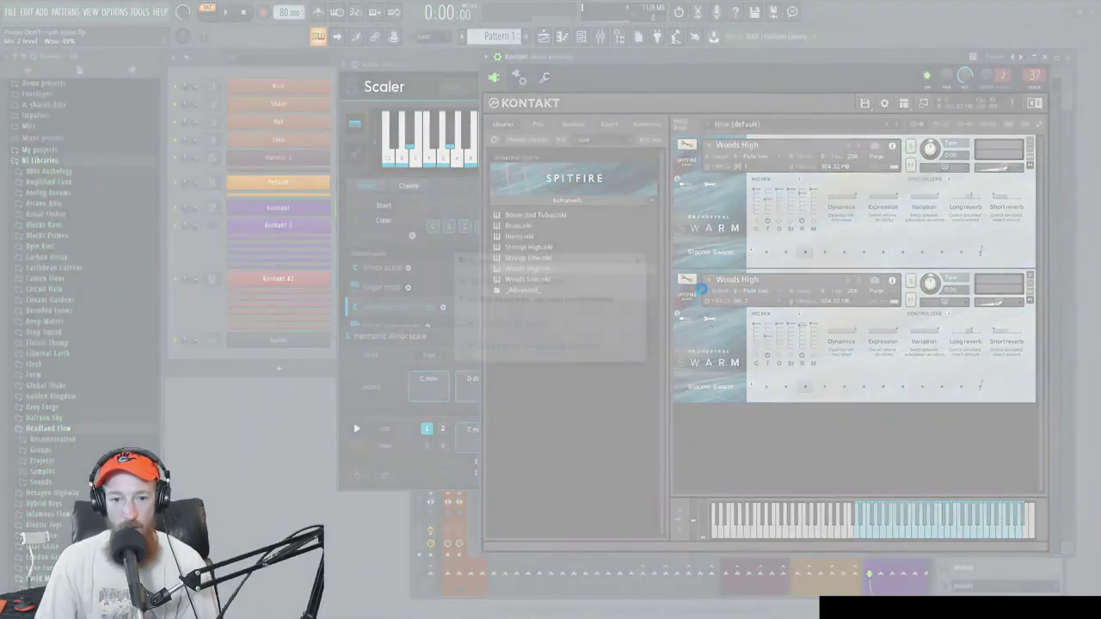
Close the unresponsive FL Studio, start a new instance, and dismiss its MIDI settings window
{"action": "left_click", "coordinate": [528, 324]}
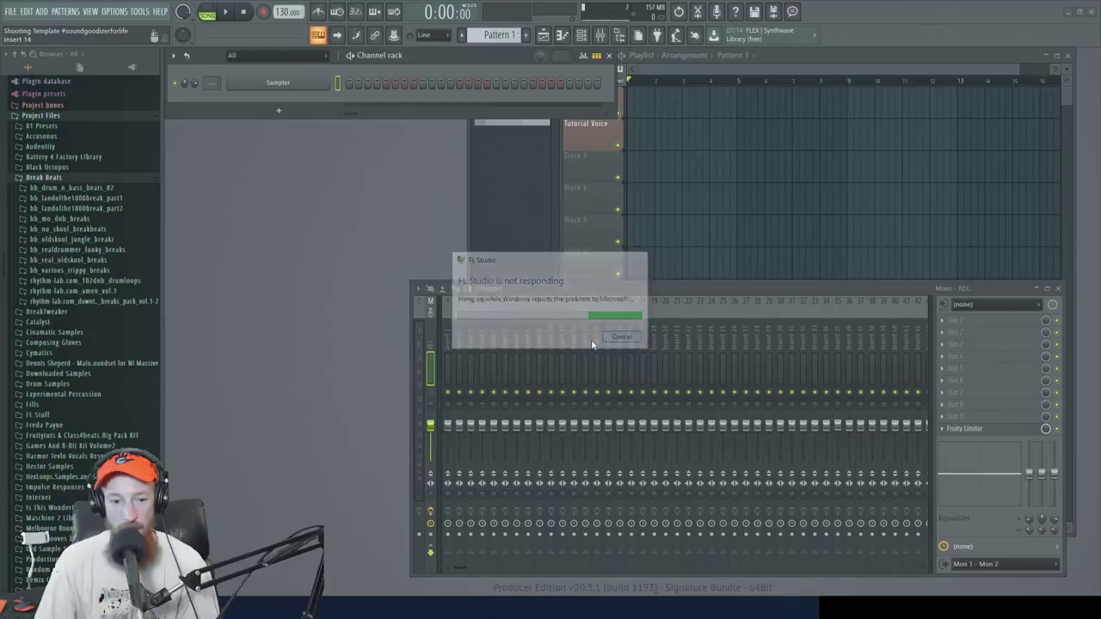
{"action": "right_click", "coordinate": [127, 608]}
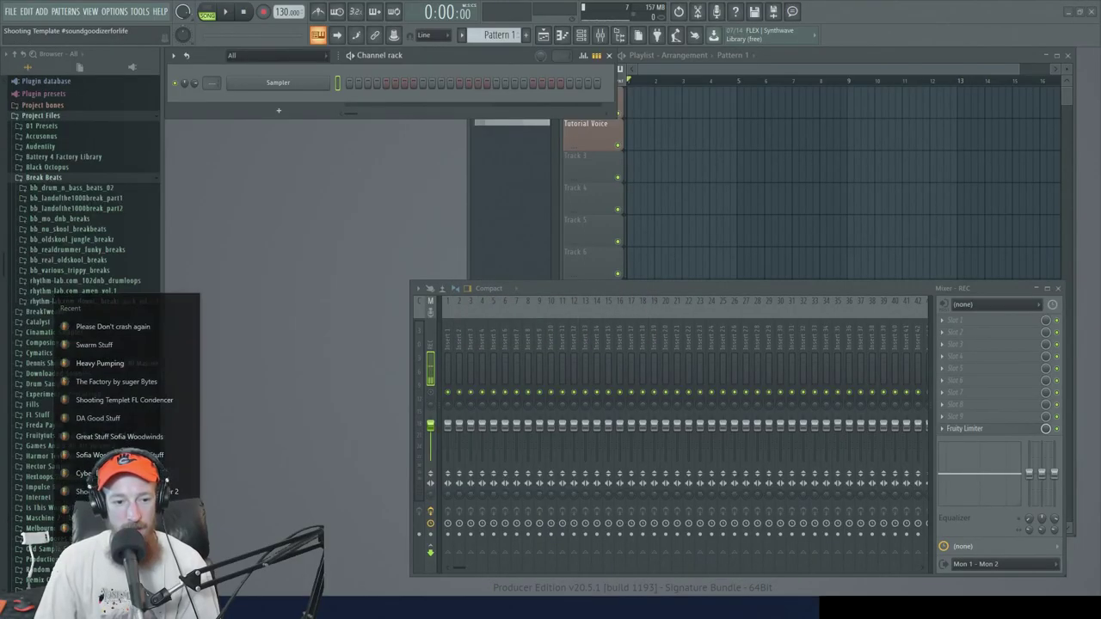
{"action": "left_click", "coordinate": [121, 546]}
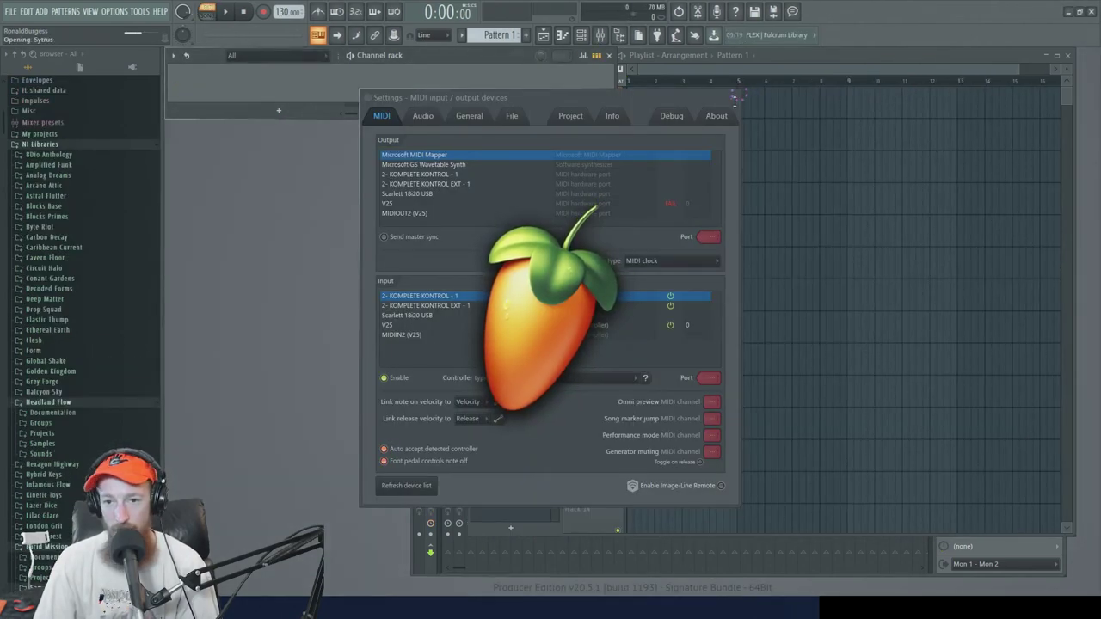
{"action": "left_click", "coordinate": [732, 97]}
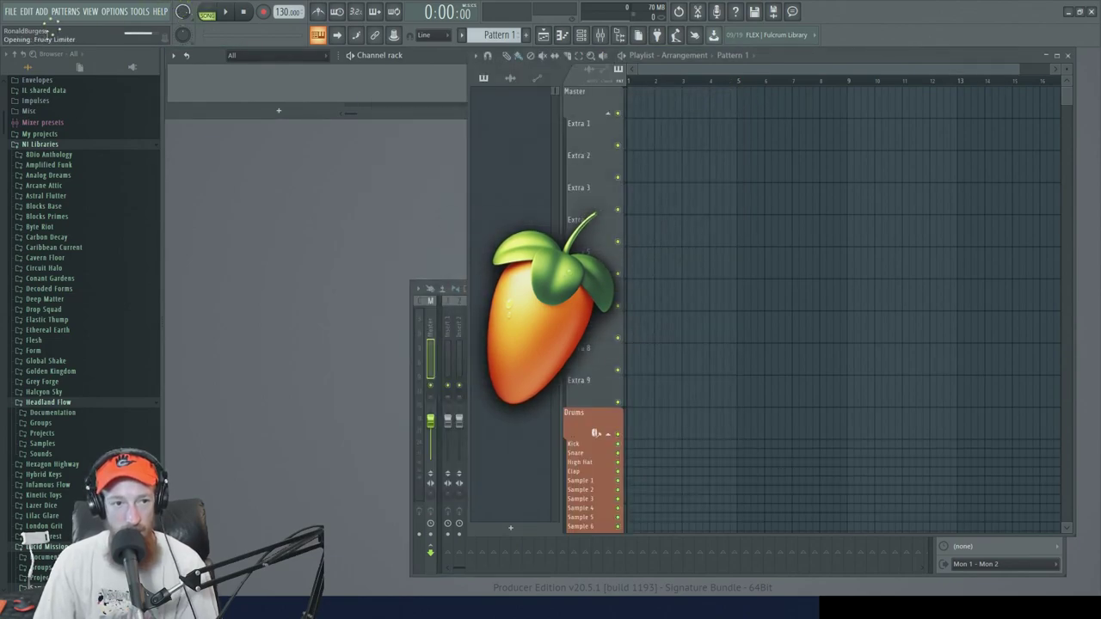
Open the project "Please Don't crash again" from the Projects folder
{"action": "left_click", "coordinate": [9, 12]}
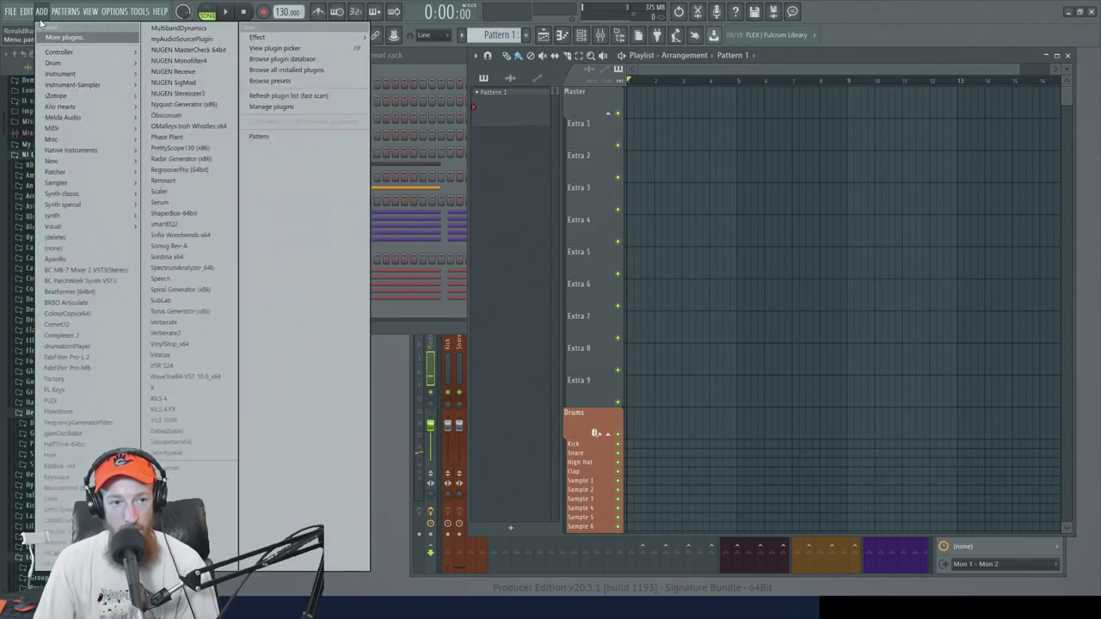
{"action": "left_click", "coordinate": [26, 49]}
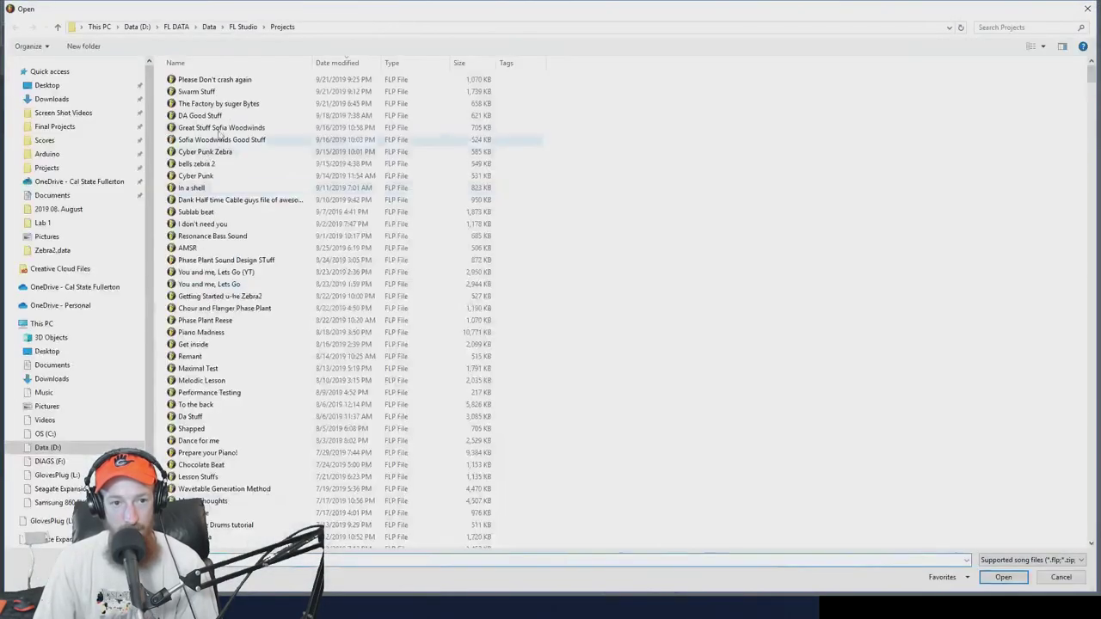
{"action": "double_click", "coordinate": [228, 80]}
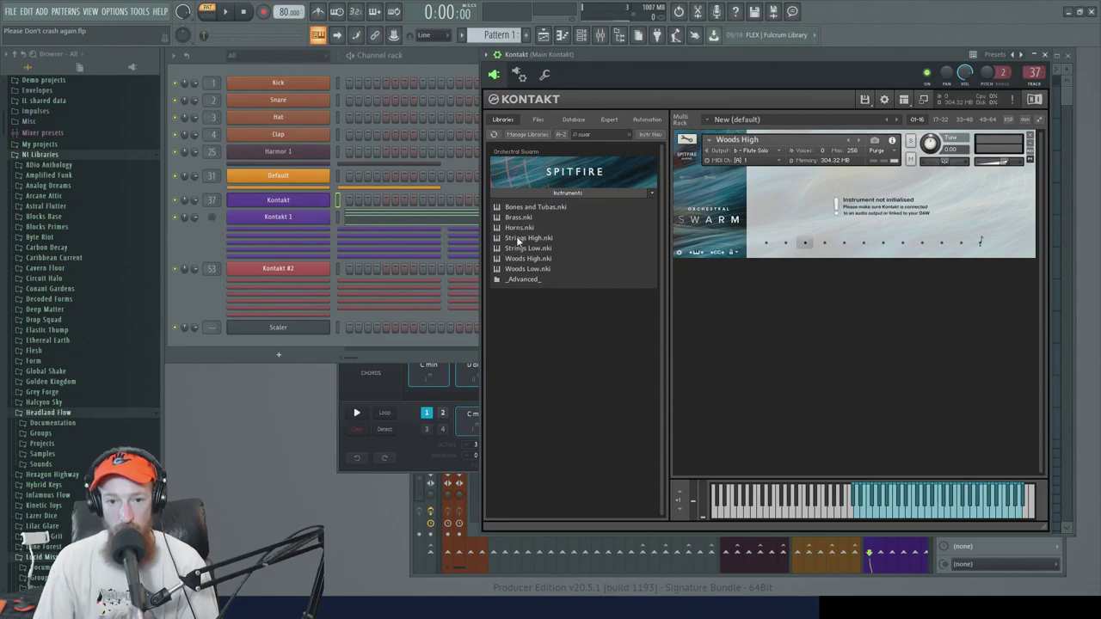
Load Strings High.nki below Woods High in Kontakt, collapse the Orchestral Swarm instrument list, and audition a note
{"action": "double_click", "coordinate": [516, 237]}
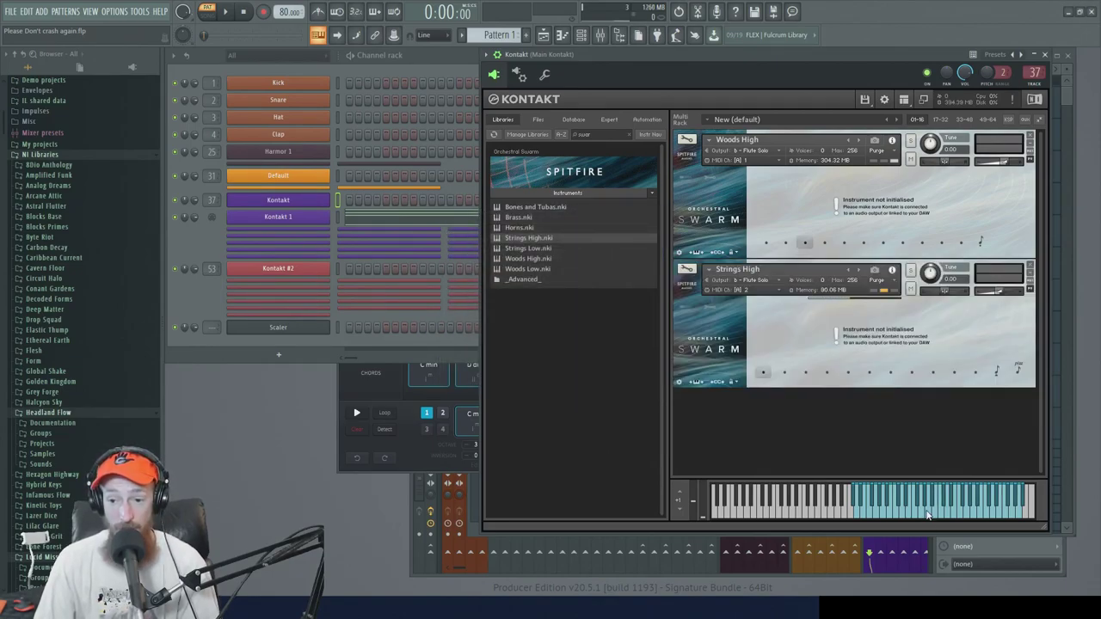
{"action": "left_click", "coordinate": [551, 193]}
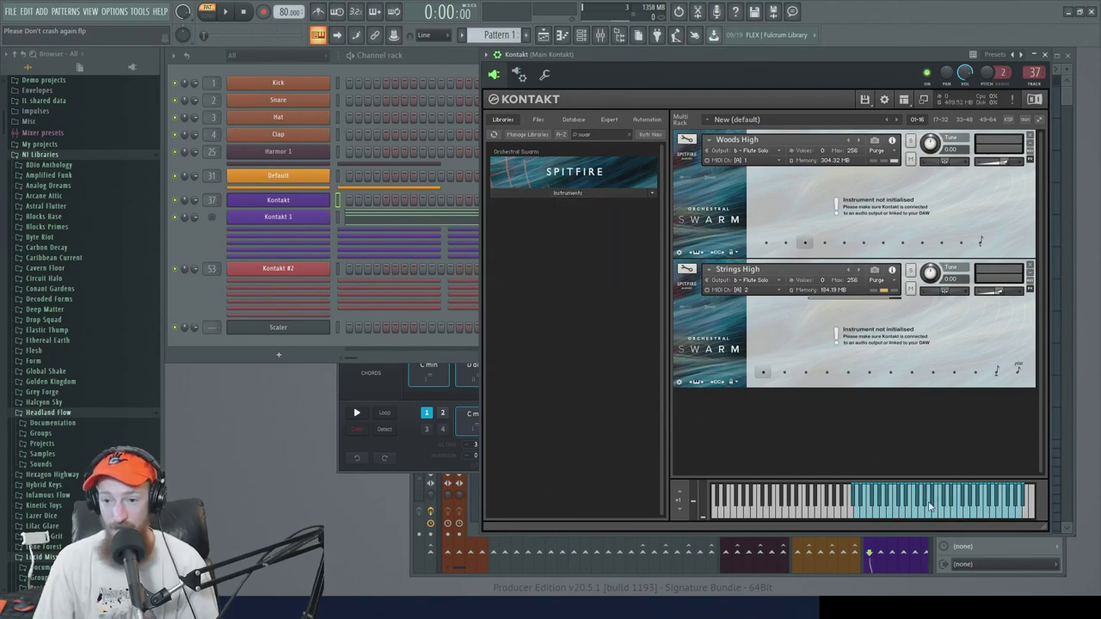
{"action": "left_click", "coordinate": [941, 508]}
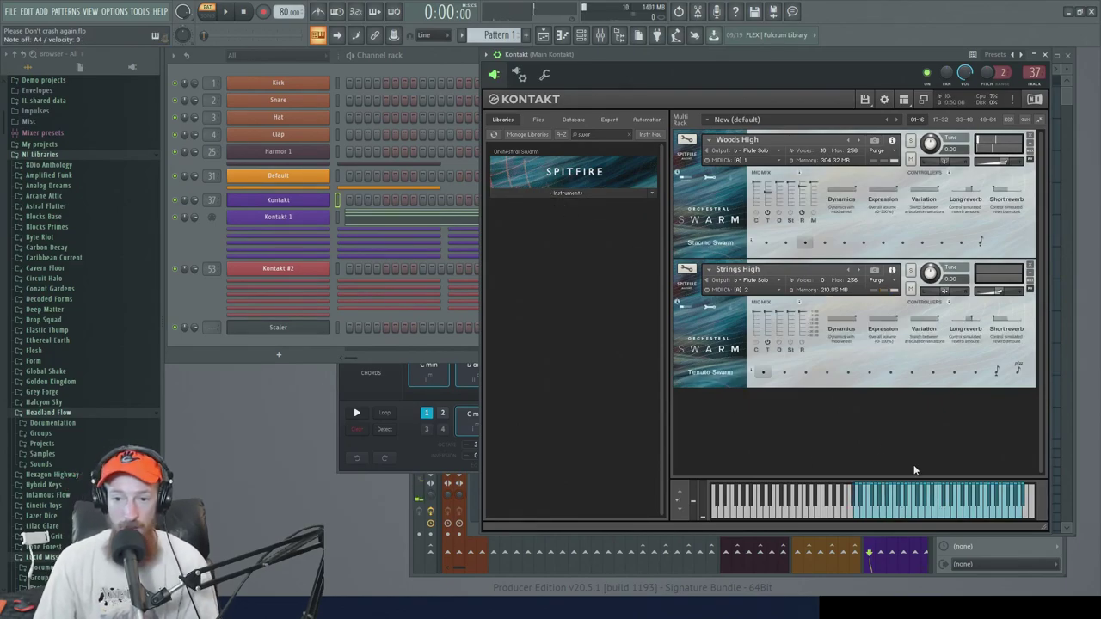
Clone the Kontakt 1 channel and paste its chord notes into the copy for the Strings High layer
{"action": "right_click", "coordinate": [297, 218]}
{"action": "left_click", "coordinate": [451, 229]}
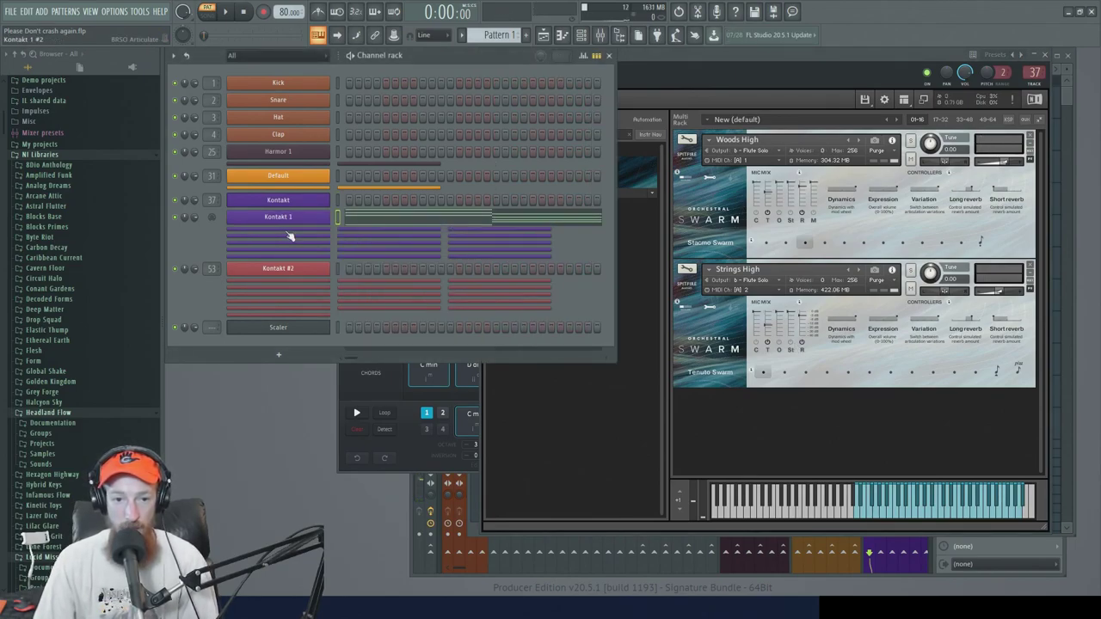
{"action": "key", "text": "alt+c"}
{"action": "right_click", "coordinate": [326, 238]}
{"action": "mouse_move", "coordinate": [394, 253]}
{"action": "left_click", "coordinate": [456, 250]}
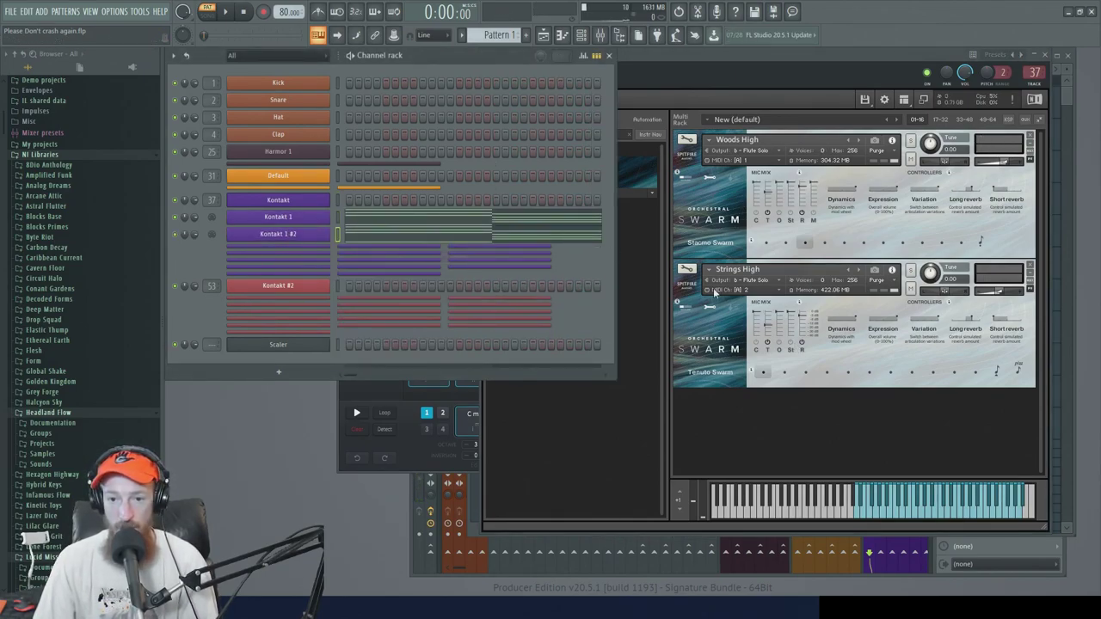
{"action": "left_click", "coordinate": [678, 302]}
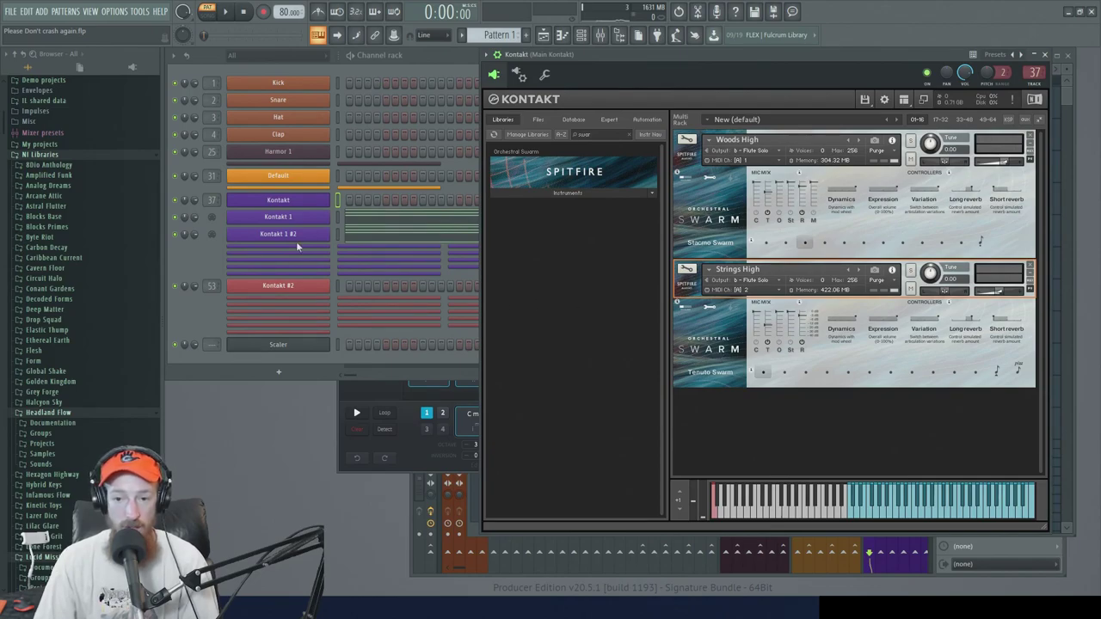
Play the cloned channel's chords in the piano roll and adjust the Strings High volume in Kontakt
{"action": "left_click", "coordinate": [353, 237]}
{"action": "key", "text": "space"}
{"action": "left_click", "coordinate": [913, 56]}
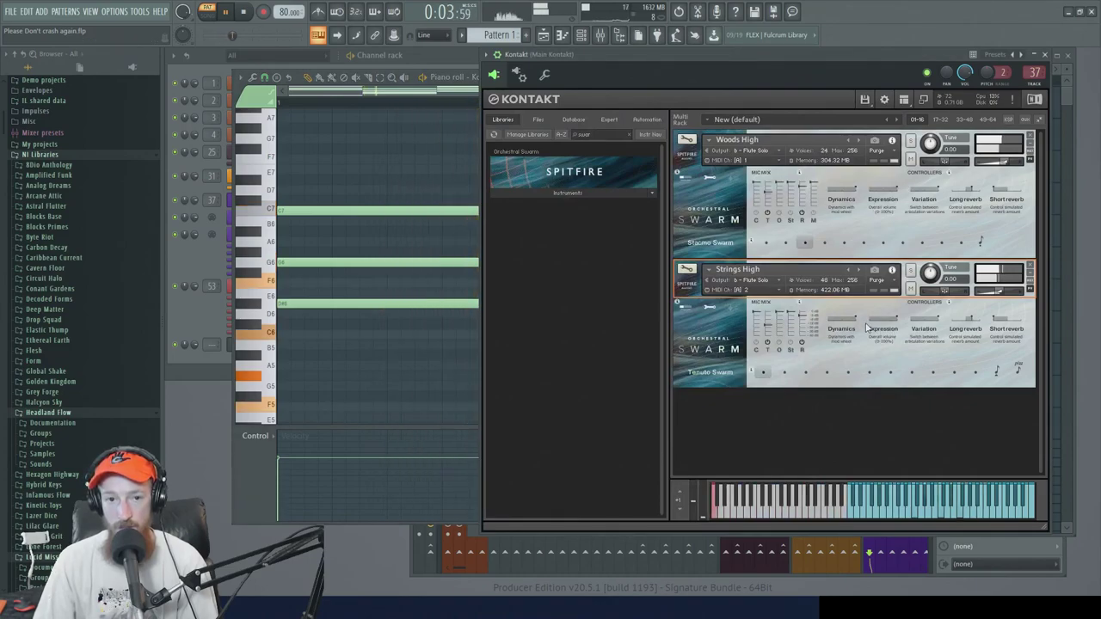
{"action": "left_click", "coordinate": [419, 78]}
{"action": "scroll", "coordinate": [523, 239], "scroll_direction": "down", "scroll_amount": 4}
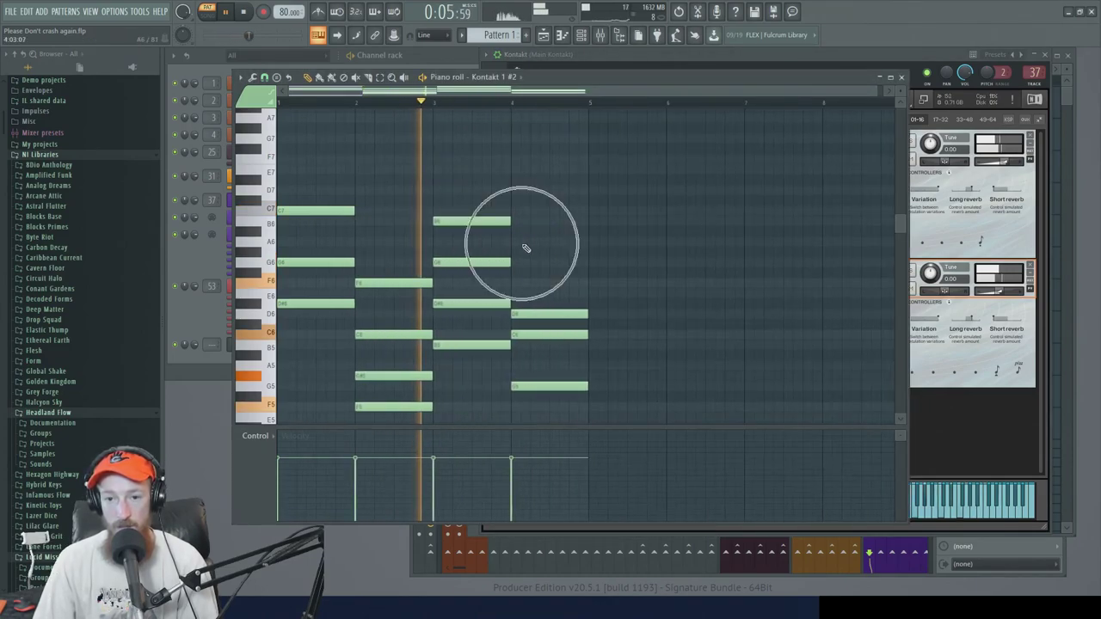
{"action": "left_click", "coordinate": [913, 55]}
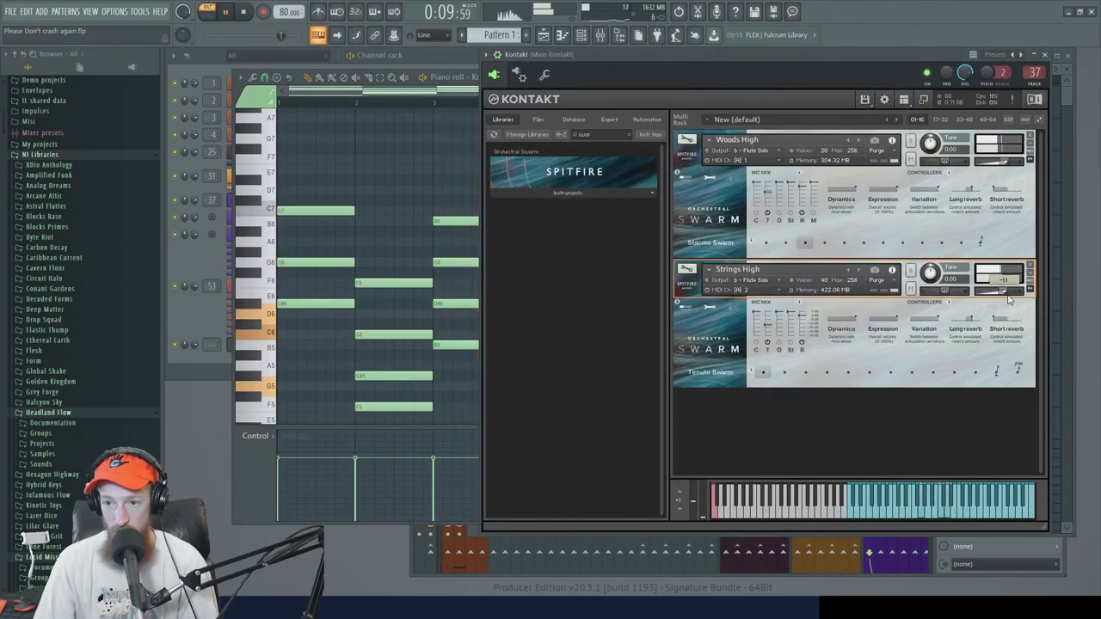
{"action": "left_click", "coordinate": [434, 102]}
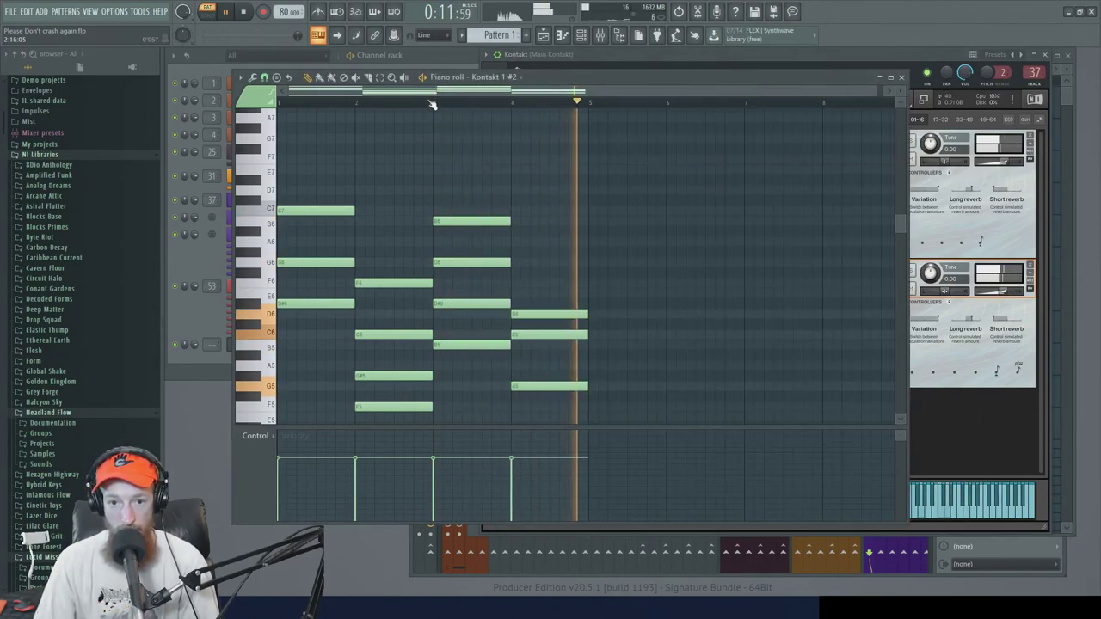
{"action": "key", "text": "space"}
{"action": "scroll", "coordinate": [384, 252], "scroll_direction": "down", "scroll_amount": 2}
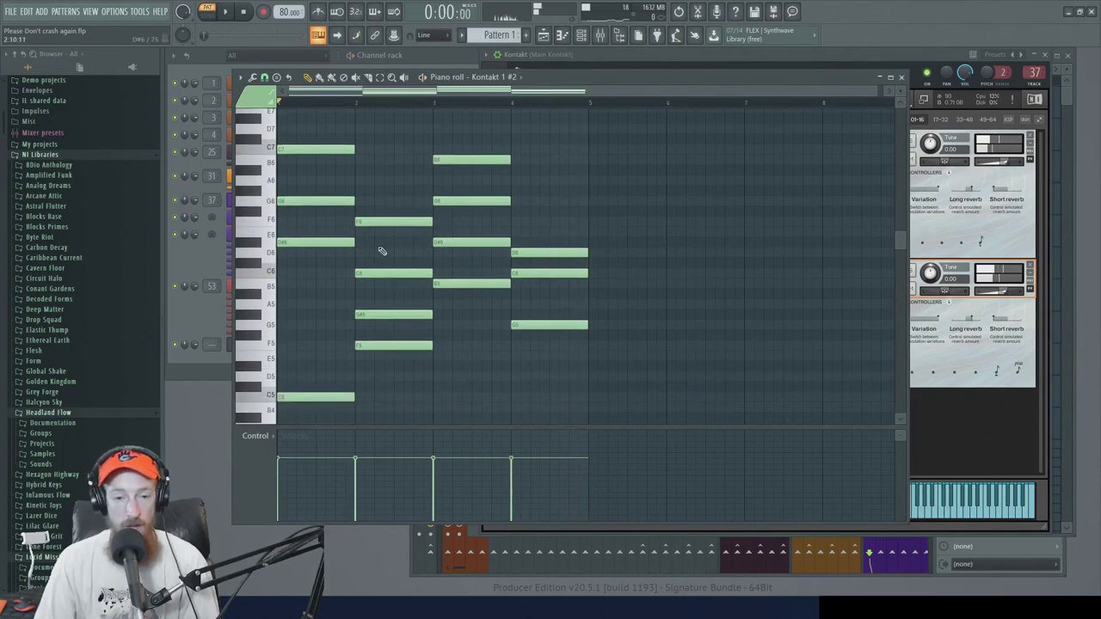
Clone the Kontakt 1 #2 channel and rename the copy as Bass
{"action": "left_click", "coordinate": [187, 308]}
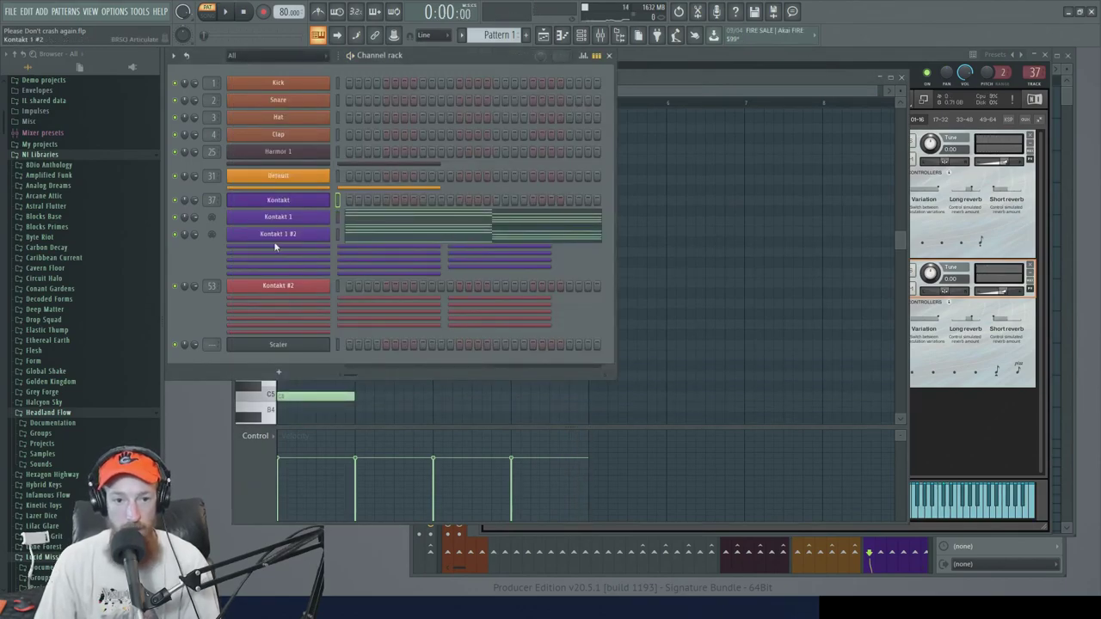
{"action": "left_click", "coordinate": [306, 248]}
{"action": "left_click", "coordinate": [317, 256], "text": "shift"}
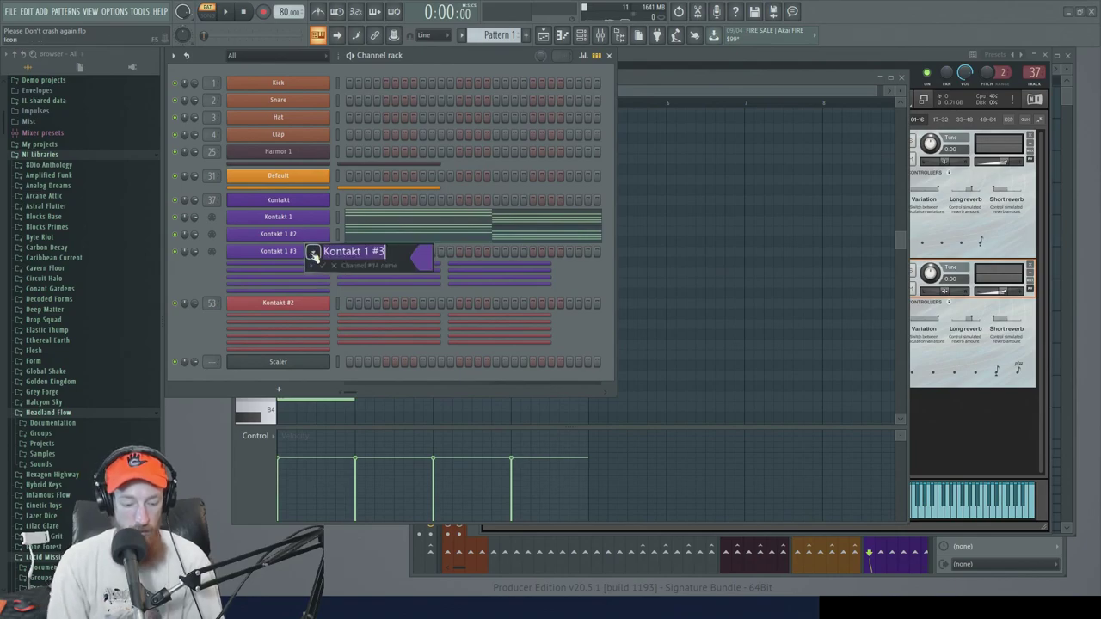
{"action": "type", "text": "Bass"}
{"action": "key", "text": "Return"}
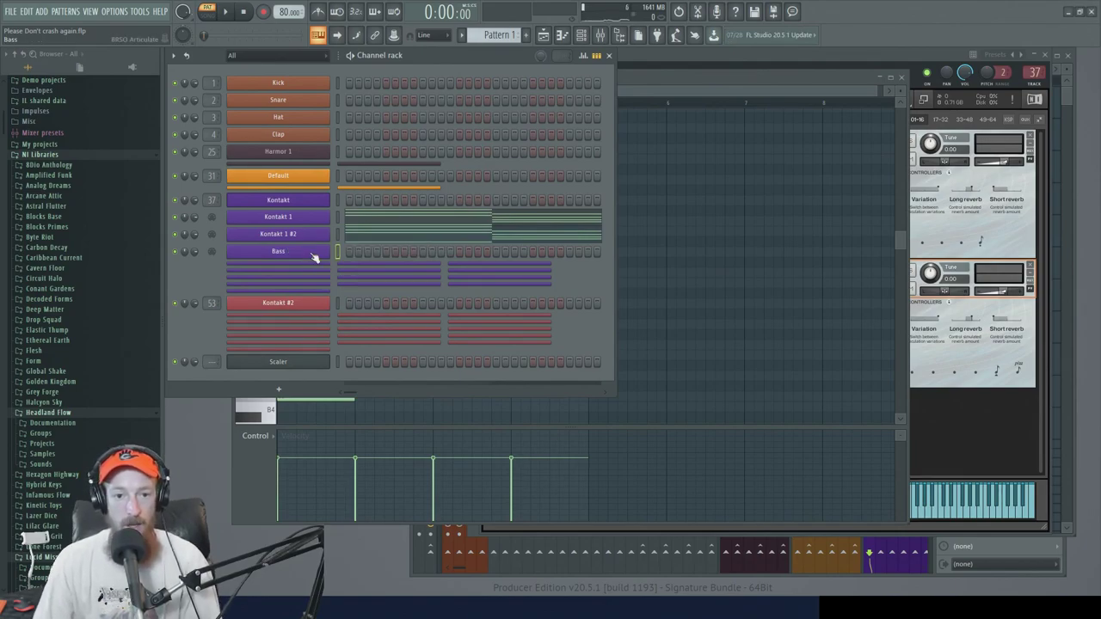
Move the Kontakt window aside, bring the playlist to the front, and set playback to song mode
{"action": "left_click_drag", "start_coordinate": [974, 53], "coordinate": [513, 107]}
{"action": "left_click", "coordinate": [940, 57]}
{"action": "left_click", "coordinate": [928, 102]}
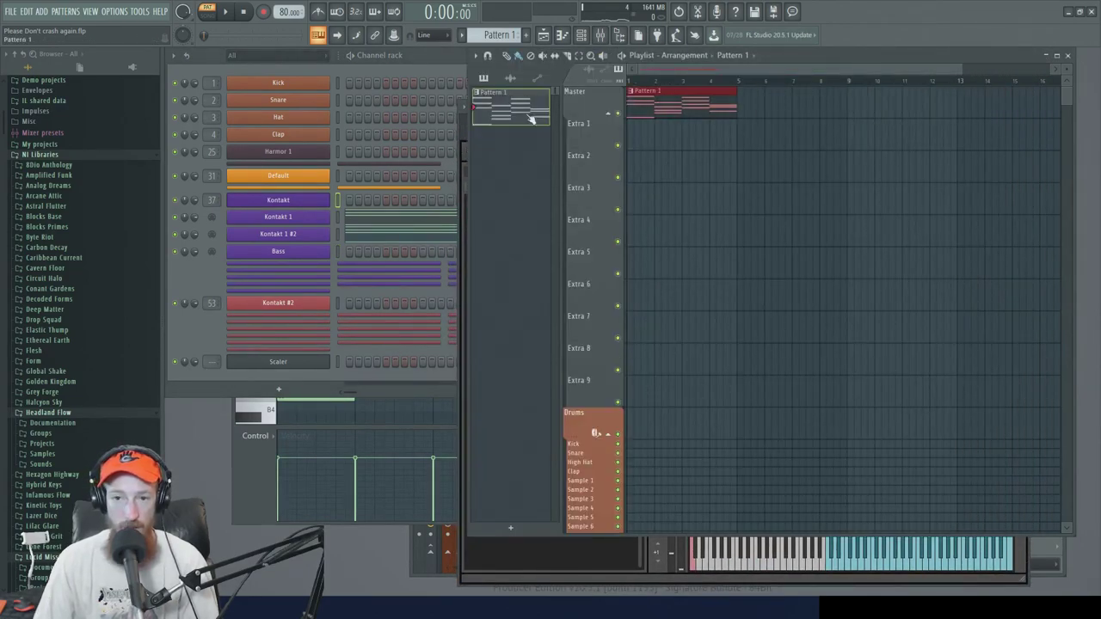
{"action": "key", "text": "l"}
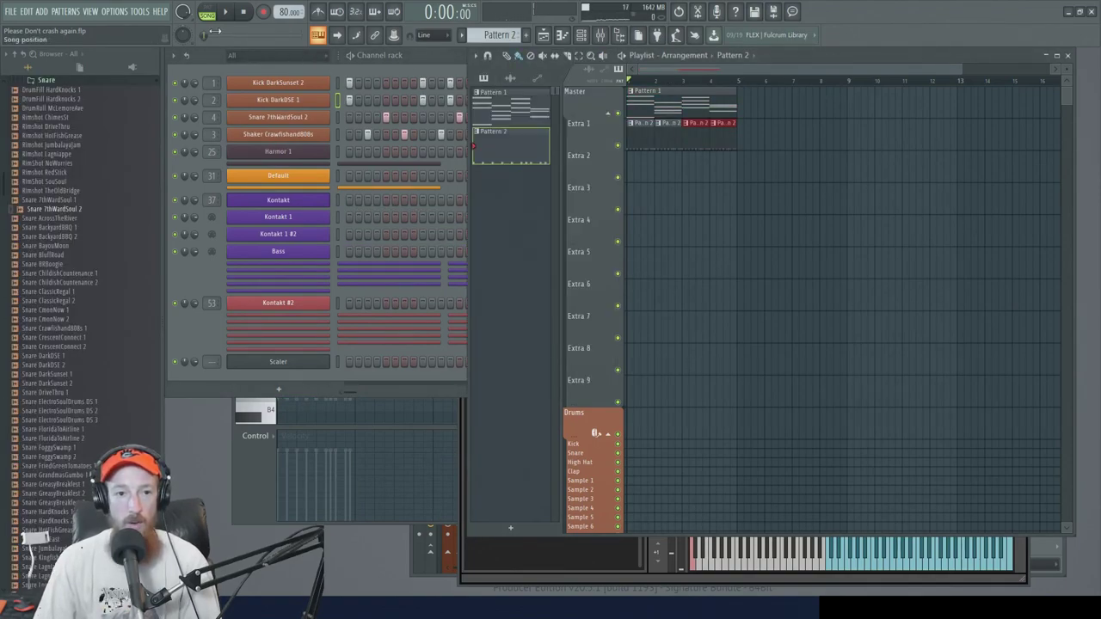
{"action": "key", "text": "l"}
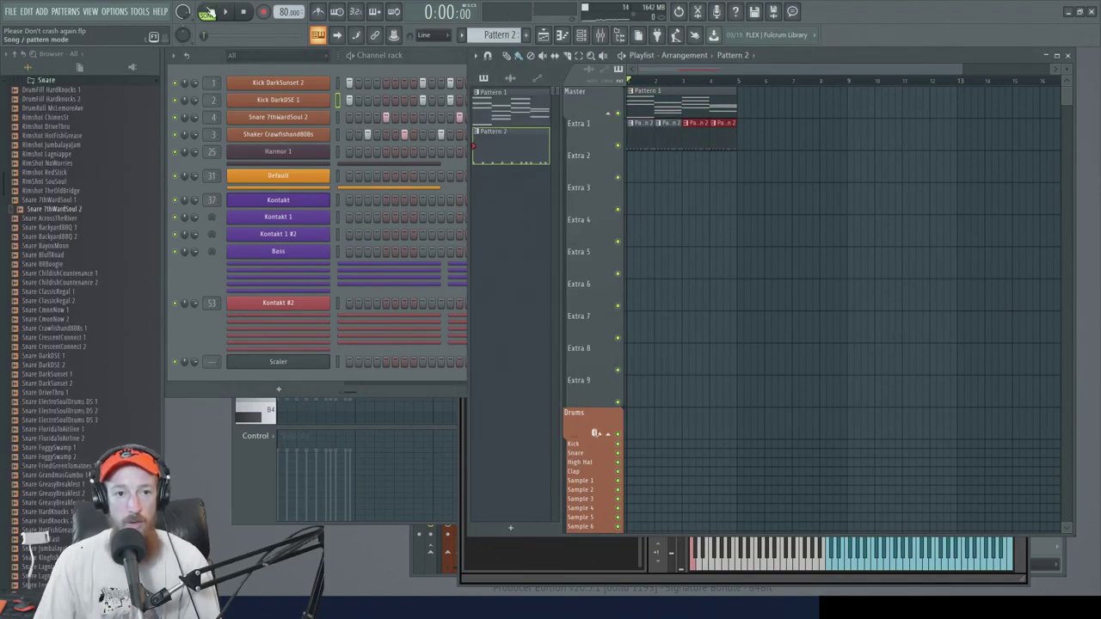
Play the arrangement from the start in song mode to check the chords against the Pattern 2 drums
{"action": "left_click", "coordinate": [228, 14]}
{"action": "left_click", "coordinate": [433, 55]}
{"action": "key", "text": "space"}
{"action": "left_click", "coordinate": [590, 92]}
{"action": "key", "text": "l"}
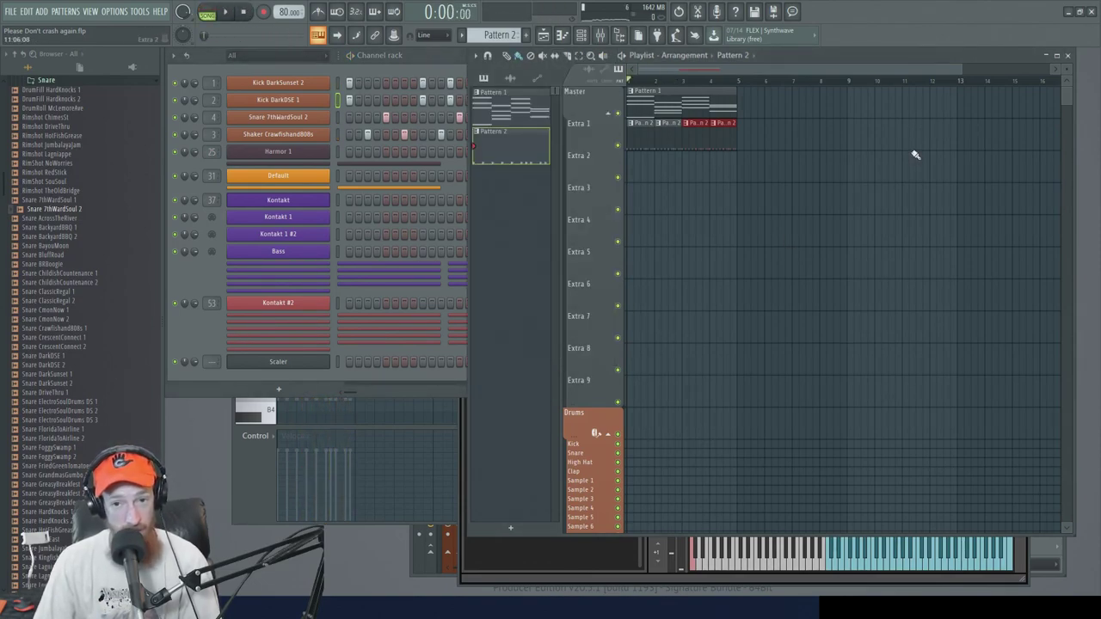
{"action": "key", "text": "space"}
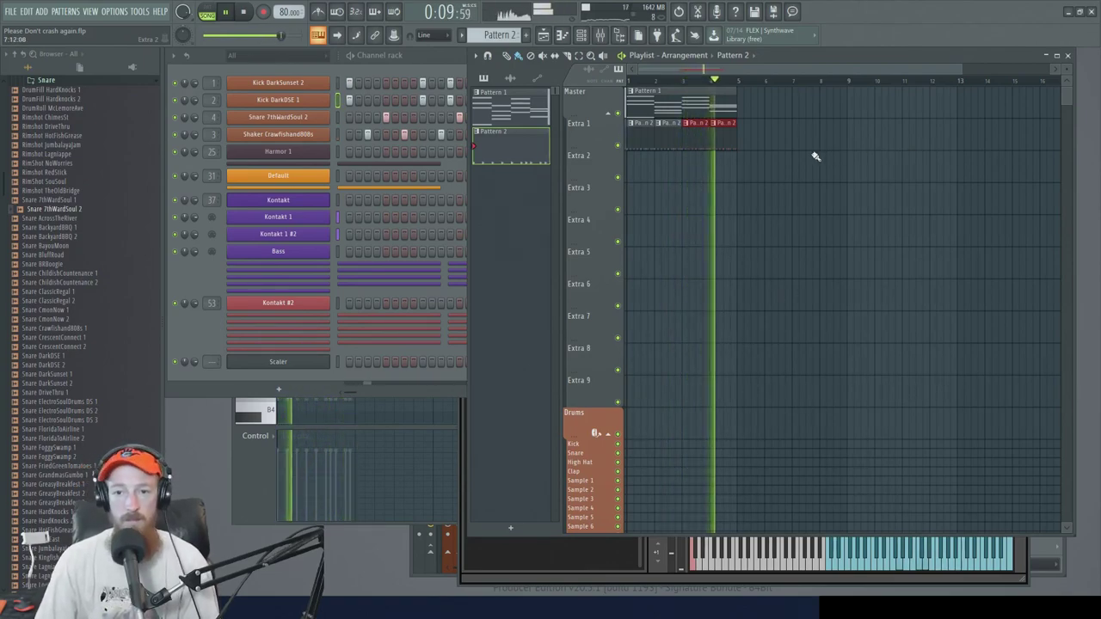
{"action": "key", "text": "space"}
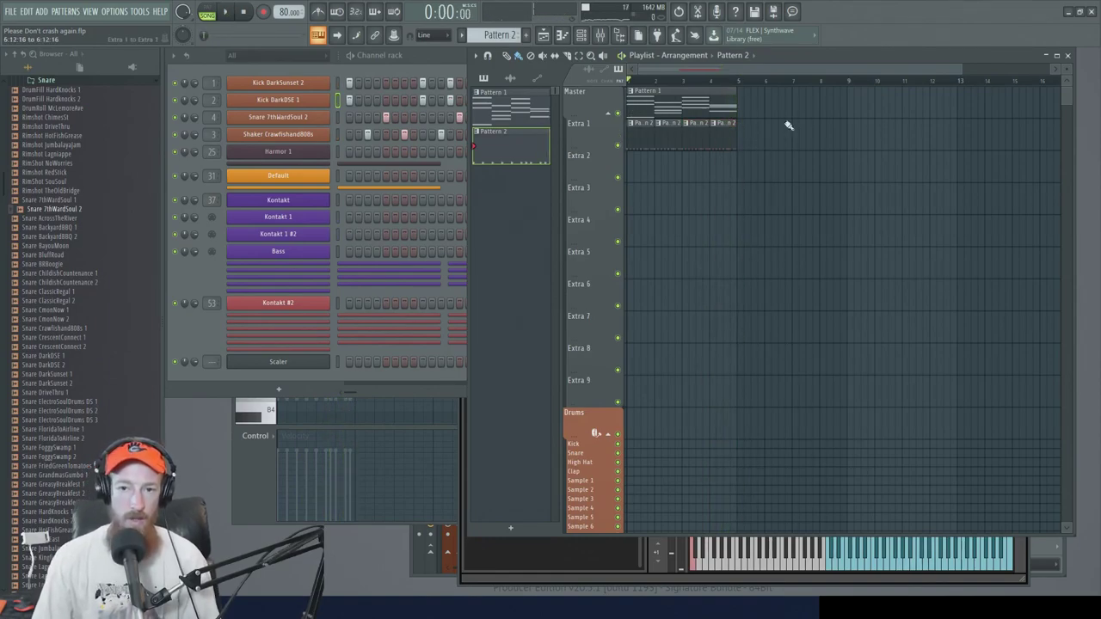
Switch to Pattern 1 and copy the chord notes from the Kontakt 1 channel into the Bass channel
{"action": "left_click", "coordinate": [208, 280]}
{"action": "left_click", "coordinate": [674, 106]}
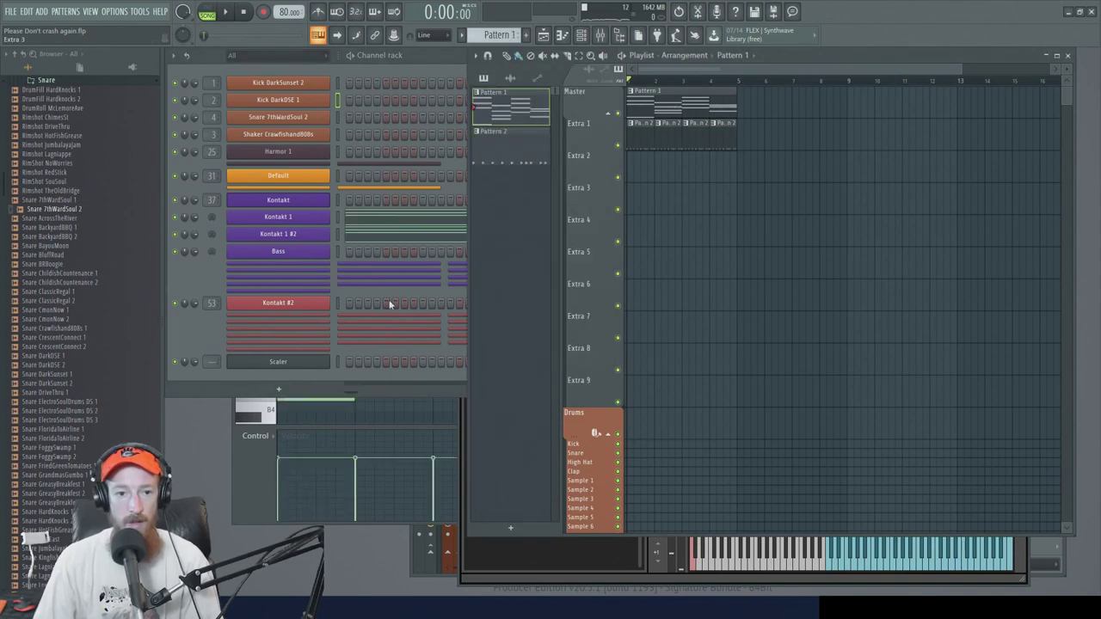
{"action": "right_click", "coordinate": [319, 217]}
{"action": "left_click", "coordinate": [473, 230]}
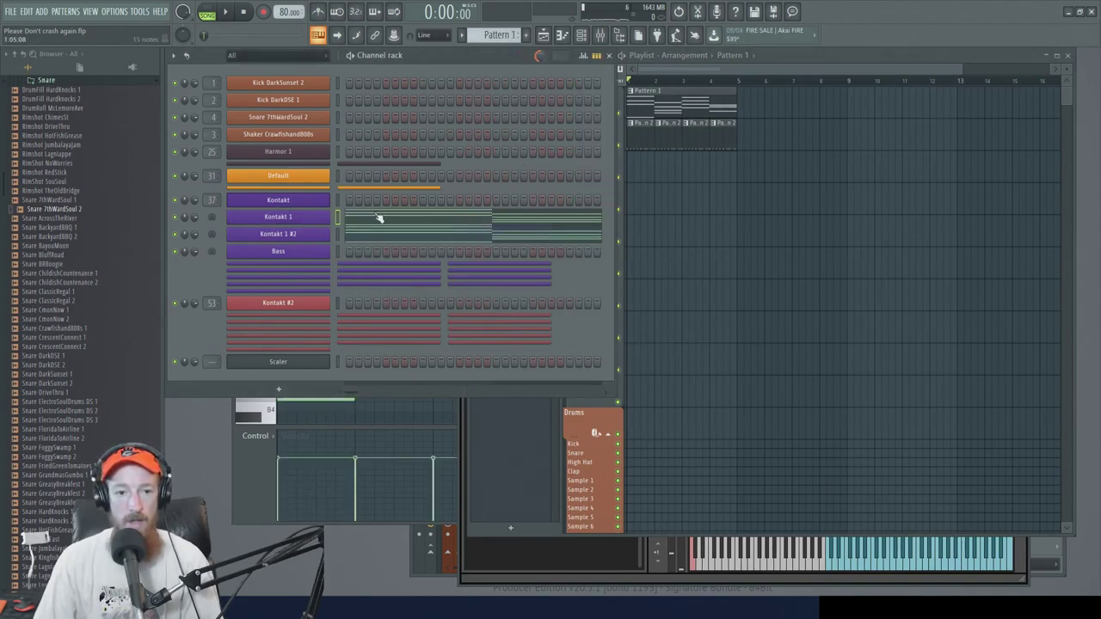
{"action": "right_click", "coordinate": [332, 248]}
{"action": "left_click", "coordinate": [482, 272]}
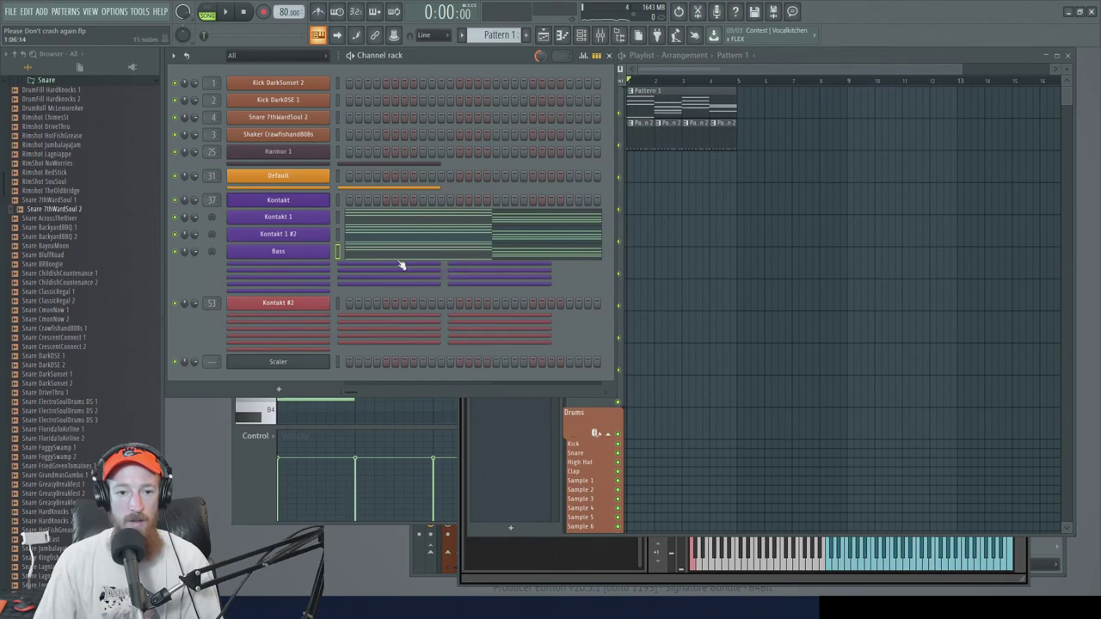
Delete the upper notes of all four chords in the Bass piano roll, keeping only each chord's lowest note
{"action": "left_click", "coordinate": [400, 260]}
{"action": "key", "text": "ctrl+a"}
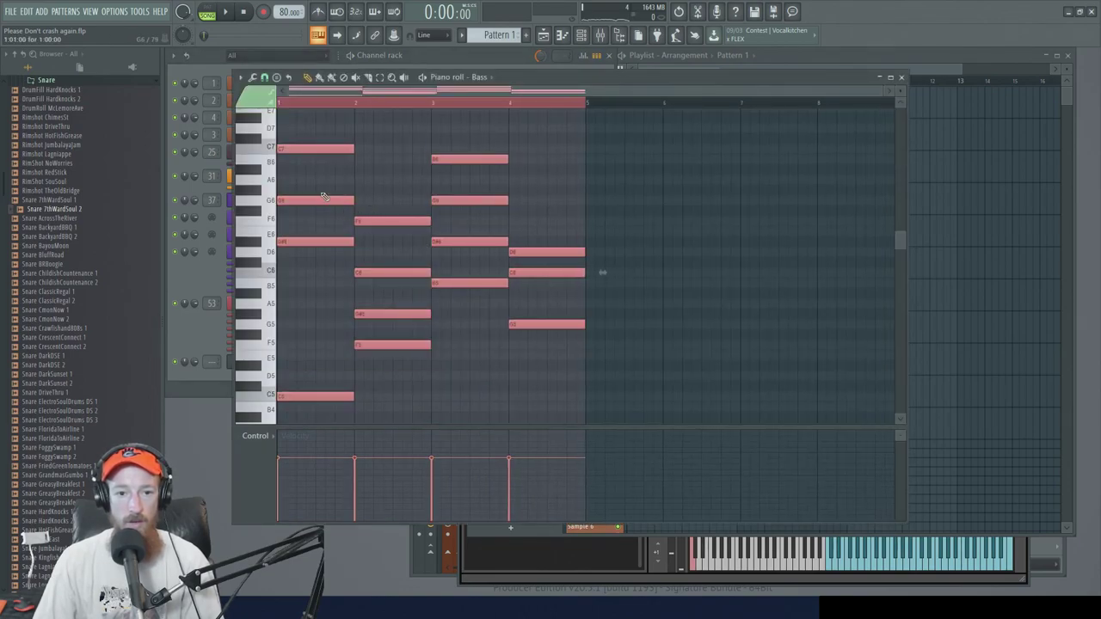
{"action": "right_click", "coordinate": [319, 149]}
{"action": "right_click", "coordinate": [323, 200]}
{"action": "right_click", "coordinate": [328, 242]}
{"action": "right_click", "coordinate": [365, 220]}
{"action": "right_click", "coordinate": [367, 273]}
{"action": "right_click", "coordinate": [368, 314]}
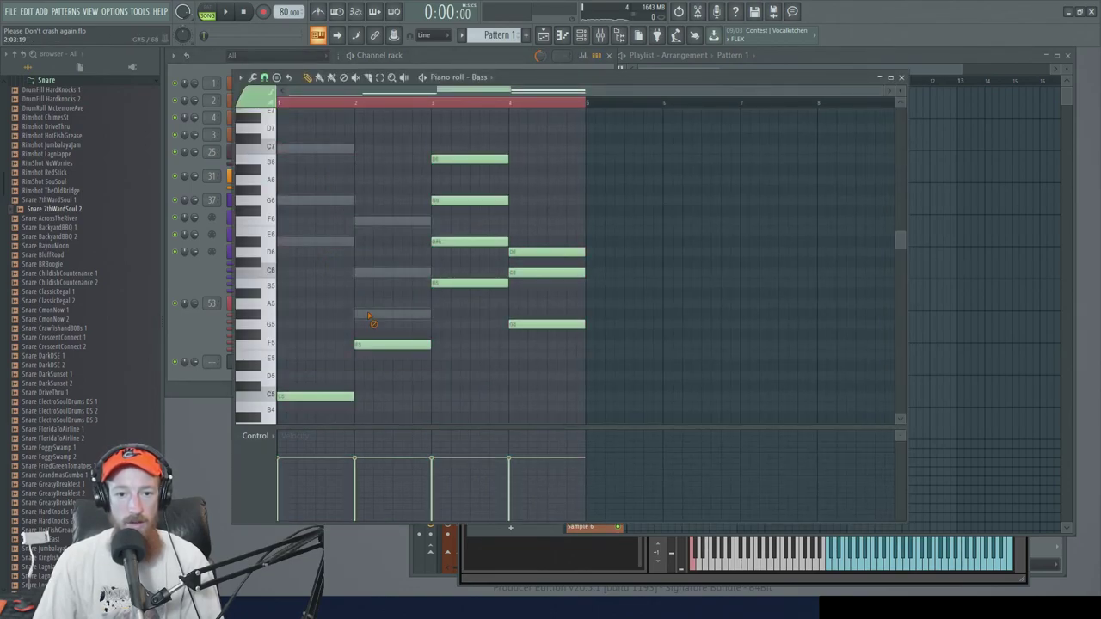
{"action": "right_click", "coordinate": [468, 159]}
{"action": "right_click", "coordinate": [478, 200]}
{"action": "right_click", "coordinate": [495, 242]}
{"action": "right_click", "coordinate": [525, 252]}
{"action": "right_click", "coordinate": [537, 272]}
{"action": "scroll", "coordinate": [533, 267], "scroll_direction": "up", "scroll_amount": 3}
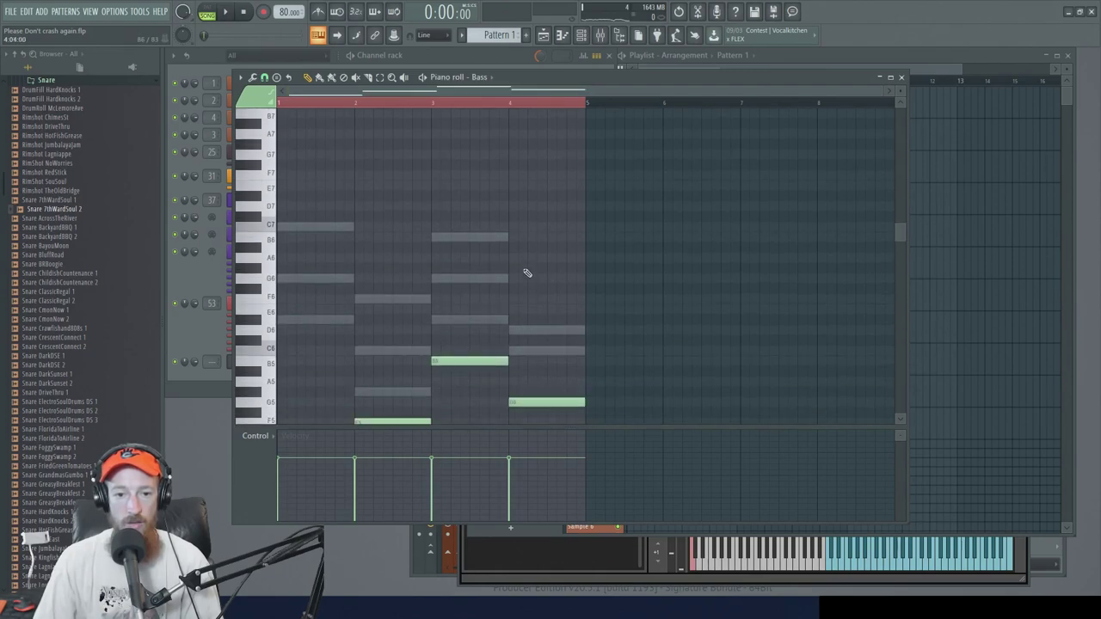
{"action": "scroll", "coordinate": [528, 273], "scroll_direction": "down", "scroll_amount": 3}
{"action": "left_click_drag", "start_coordinate": [309, 258], "coordinate": [616, 422]}
{"action": "left_click", "coordinate": [672, 279]}
{"action": "scroll", "coordinate": [570, 275], "scroll_direction": "down", "scroll_amount": 3}
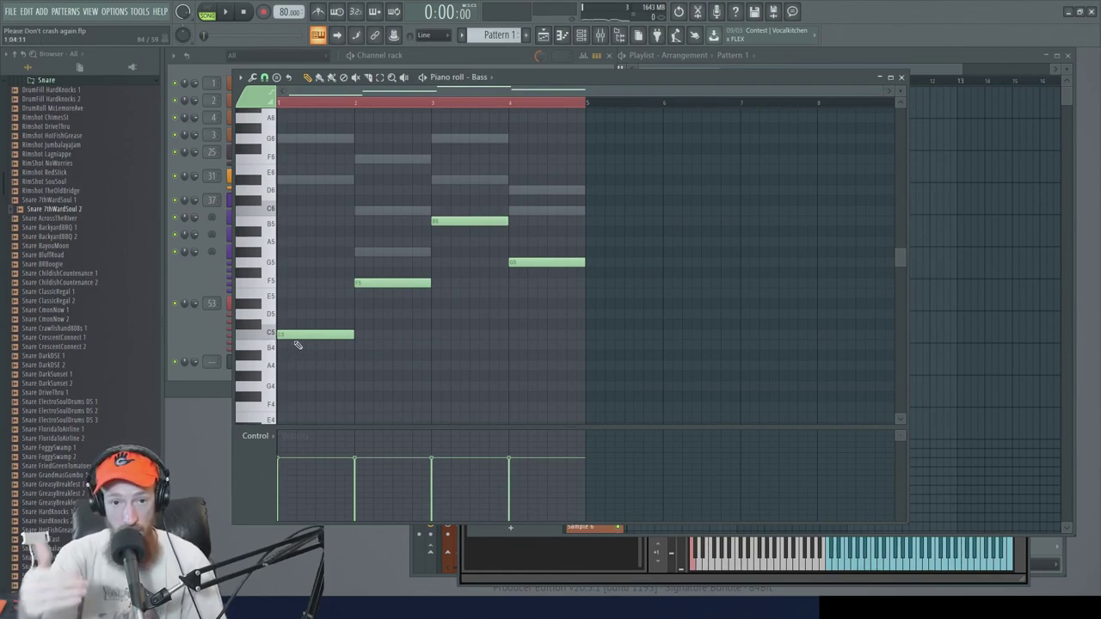
{"action": "left_click_drag", "start_coordinate": [340, 337], "coordinate": [530, 188]}
{"action": "left_click", "coordinate": [523, 234], "text": "ctrl"}
Search the Kontakt libraries for "ric" and load Scarbee Rickenbacker Bass - Palm Muted.nki below Strings High
{"action": "left_click", "coordinate": [196, 255]}
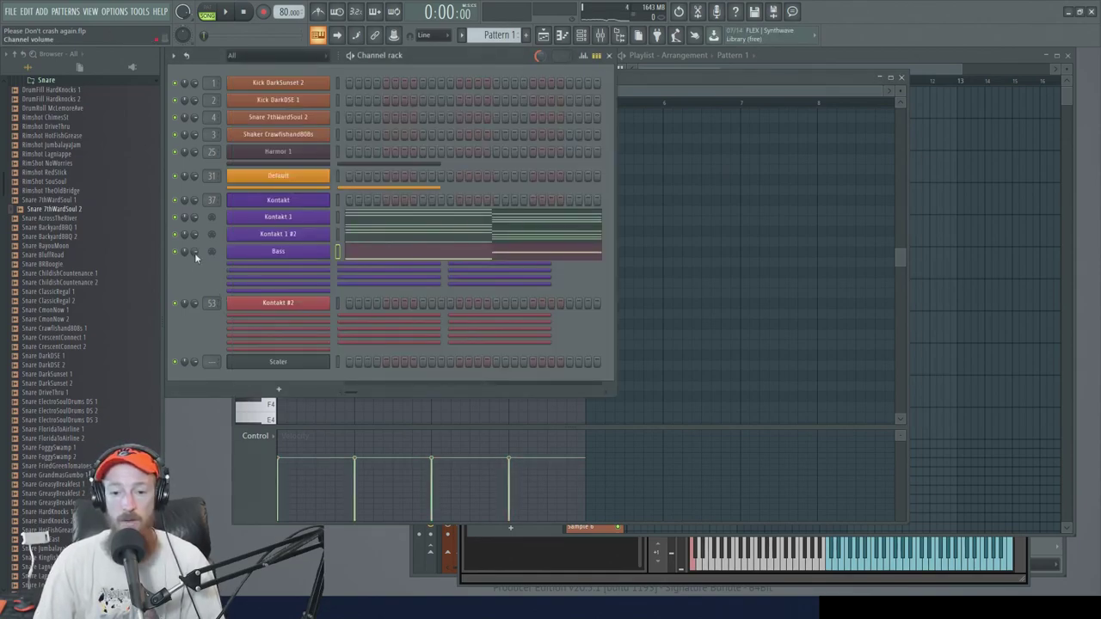
{"action": "left_click", "coordinate": [654, 576]}
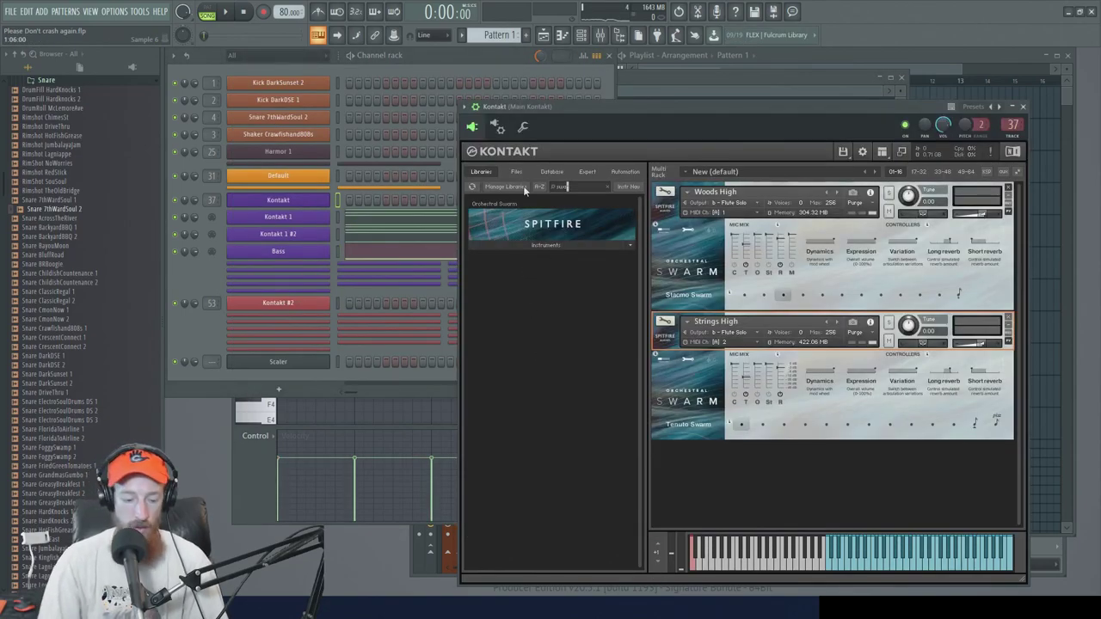
{"action": "key", "text": "BackSpace"}
{"action": "type", "text": "ric"}
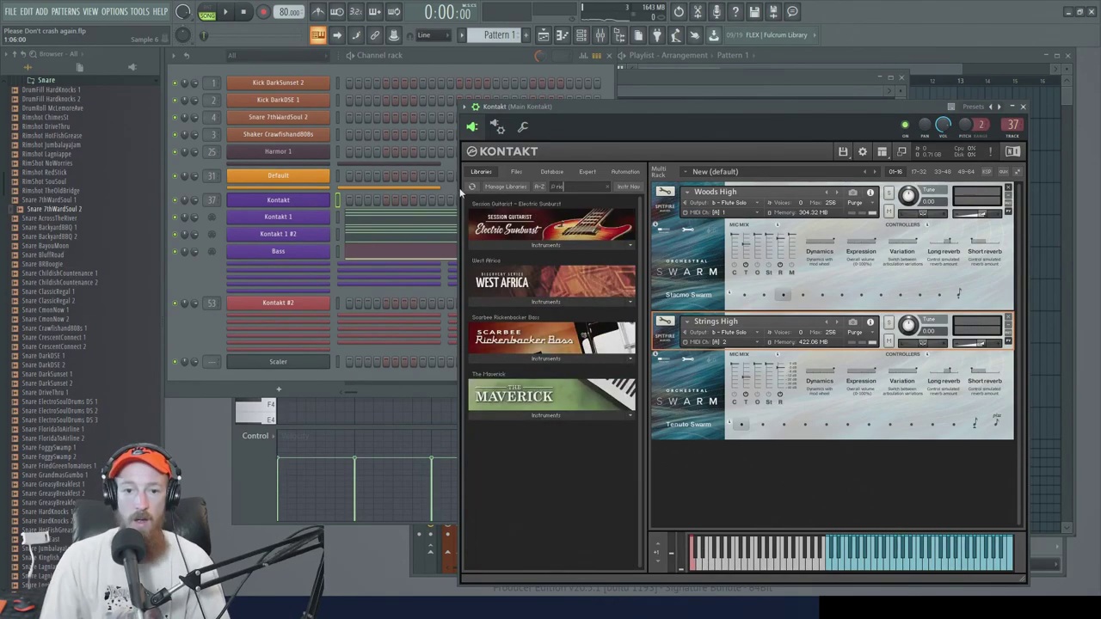
{"action": "left_click", "coordinate": [549, 359]}
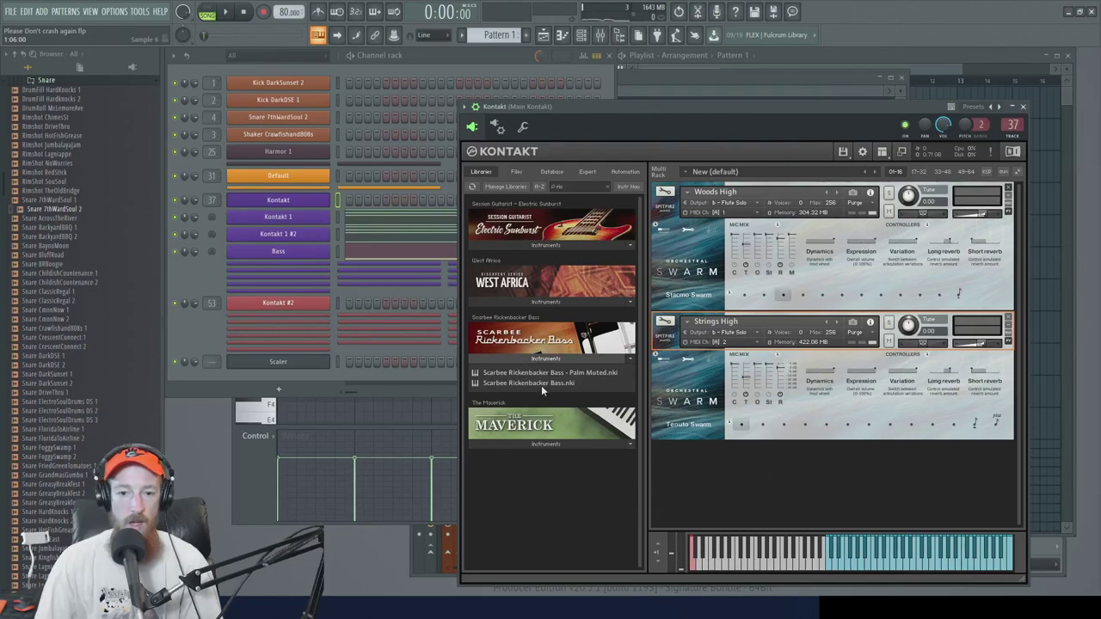
{"action": "double_click", "coordinate": [549, 372]}
{"action": "left_click", "coordinate": [553, 361]}
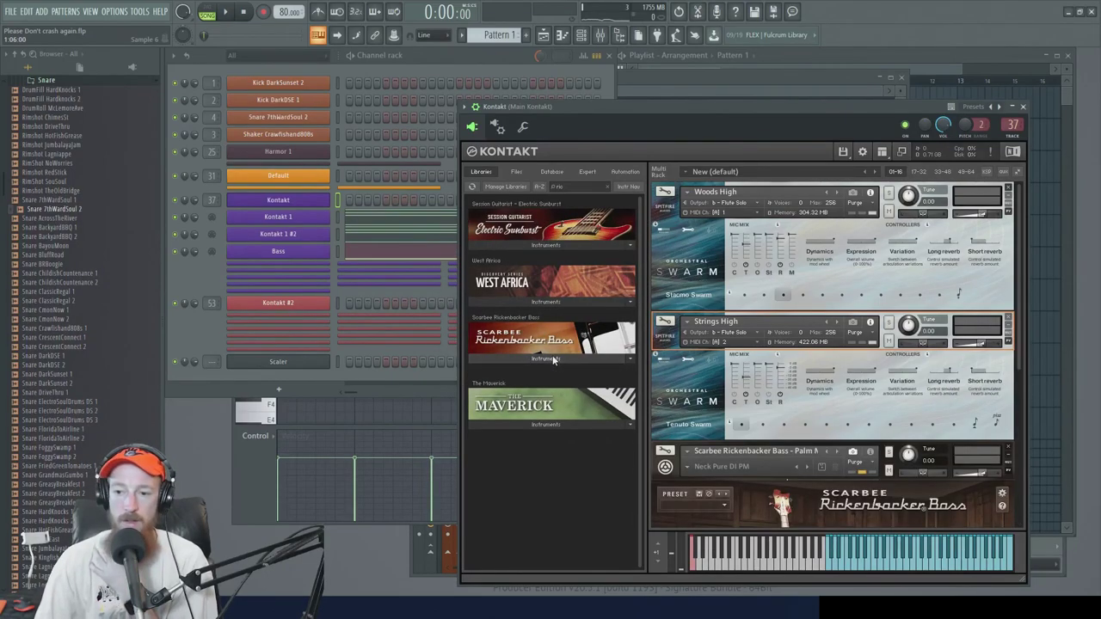
Collapse the Strings High and Woods High instruments in the Kontakt rack, keeping the Scarbee Rickenbacker Bass expanded
{"action": "left_click", "coordinate": [670, 340]}
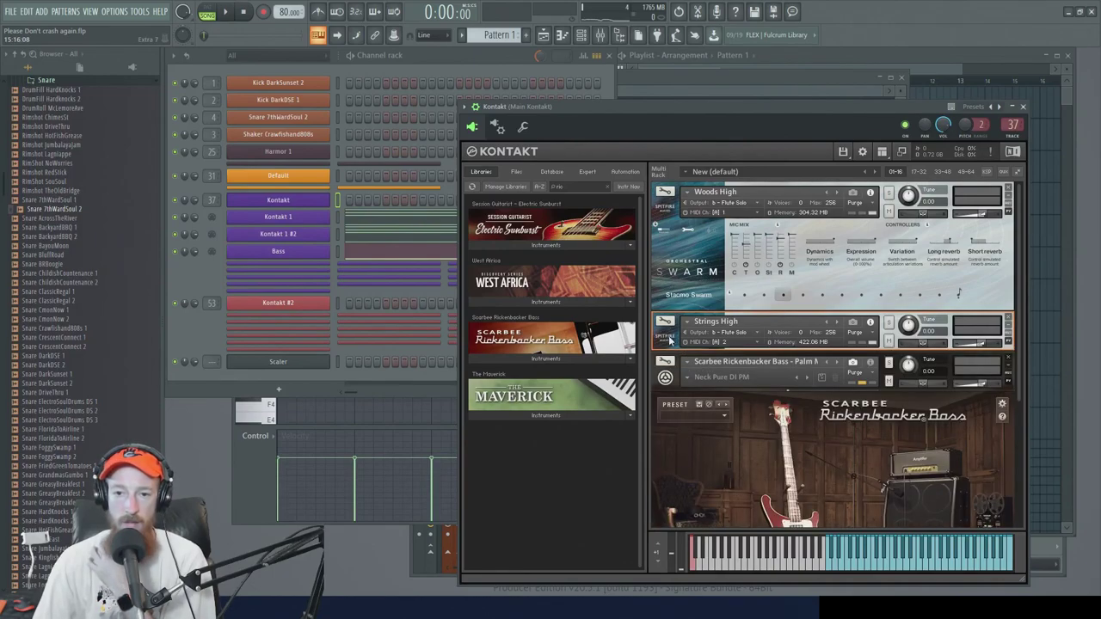
{"action": "left_click", "coordinate": [671, 207]}
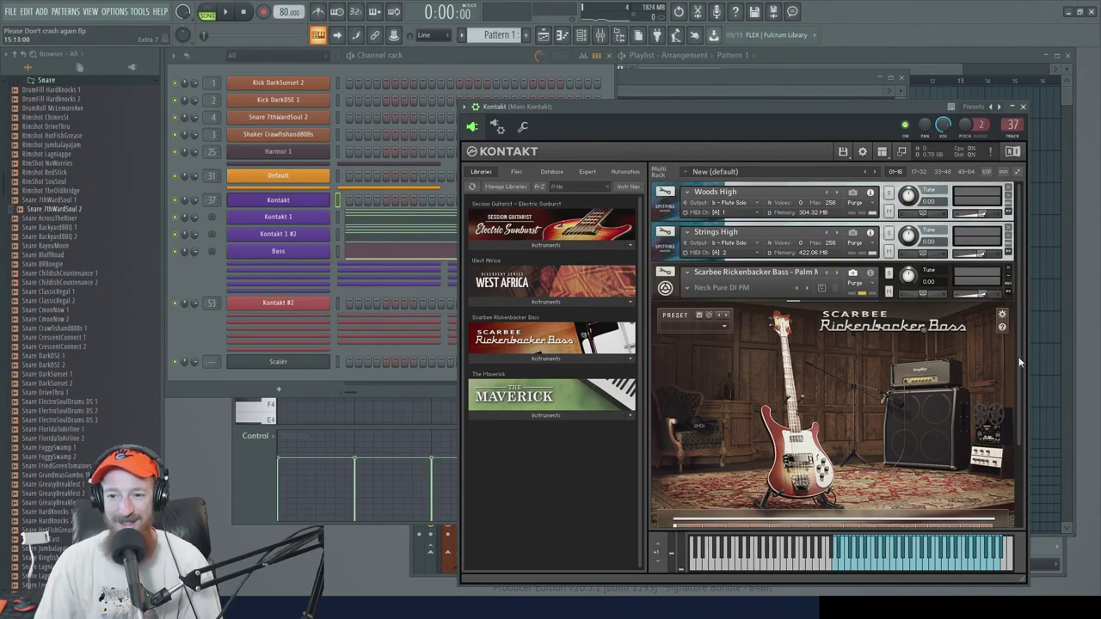
{"action": "left_click", "coordinate": [665, 289]}
{"action": "left_click", "coordinate": [214, 273]}
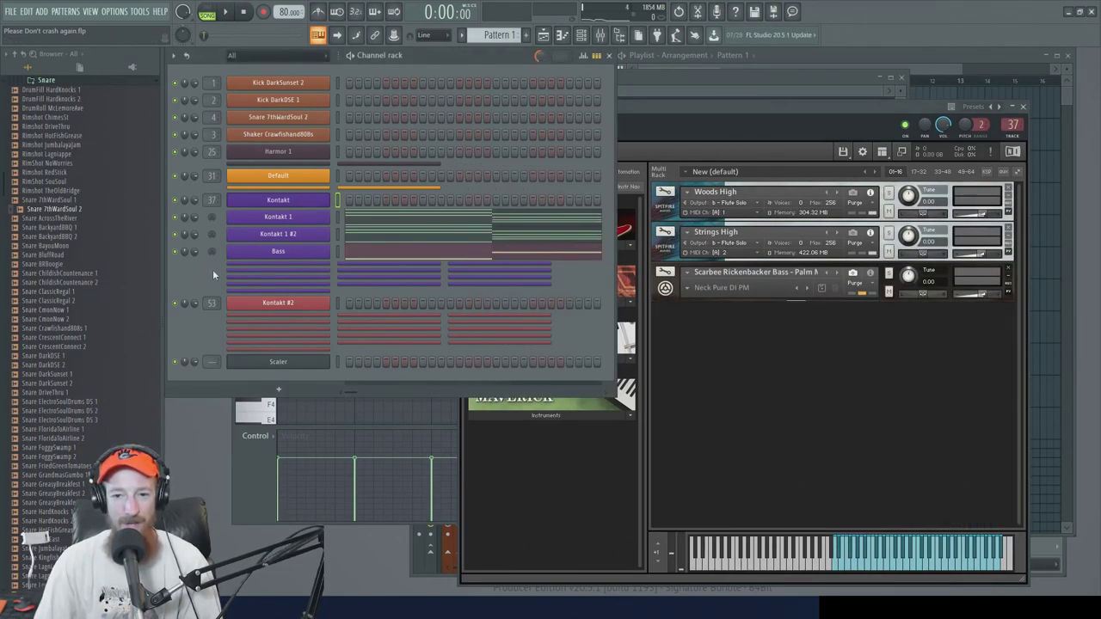
{"action": "left_click", "coordinate": [666, 290]}
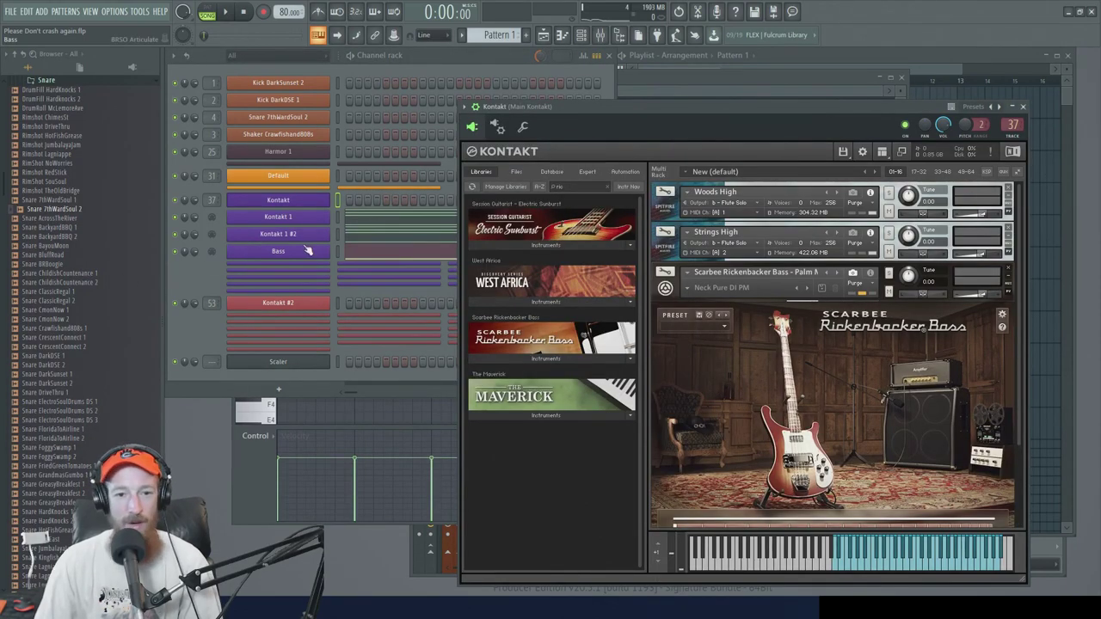
Shorten the first C5 note in the Bass piano roll to one beat and audition the pattern
{"action": "left_click", "coordinate": [358, 256]}
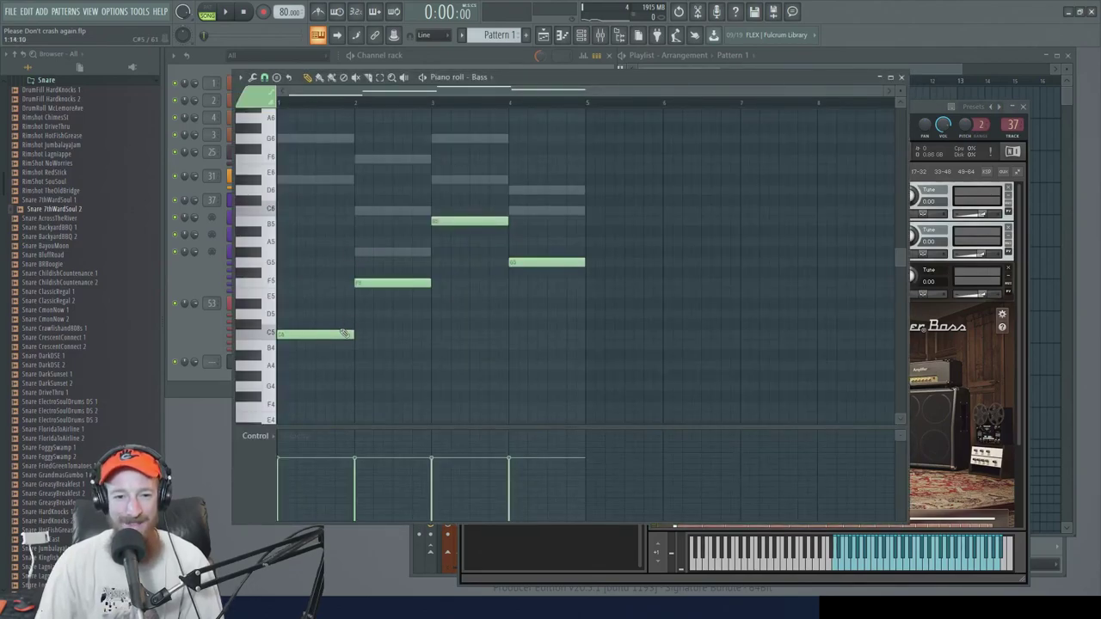
{"action": "scroll", "coordinate": [565, 330], "scroll_direction": "up", "scroll_amount": 2}
{"action": "scroll", "coordinate": [565, 330], "scroll_direction": "down", "scroll_amount": 2}
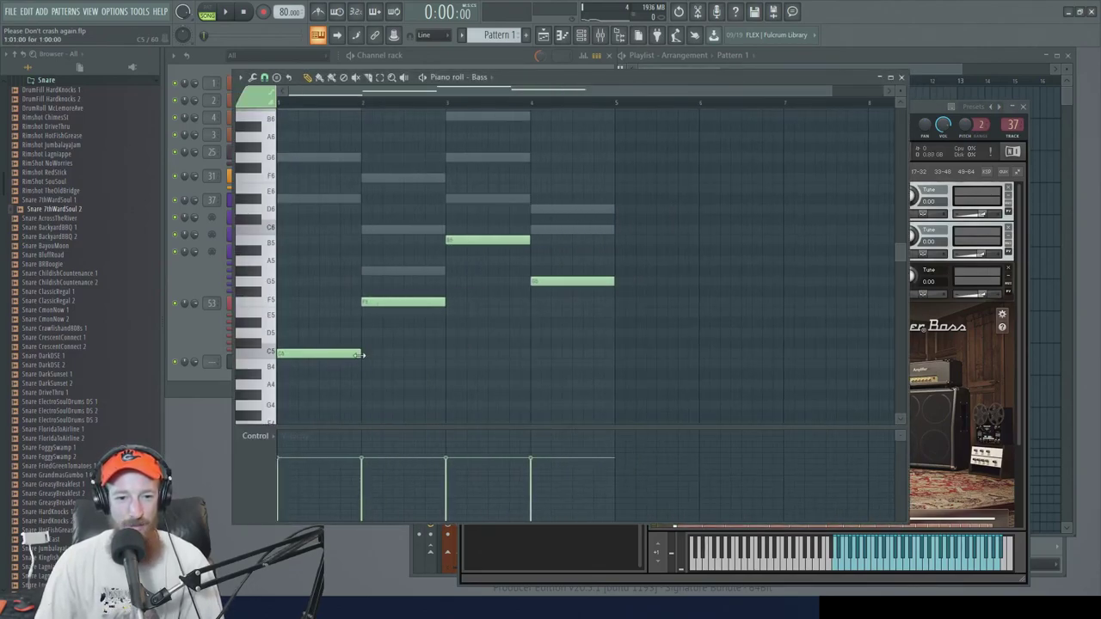
{"action": "left_click_drag", "start_coordinate": [361, 354], "coordinate": [281, 368]}
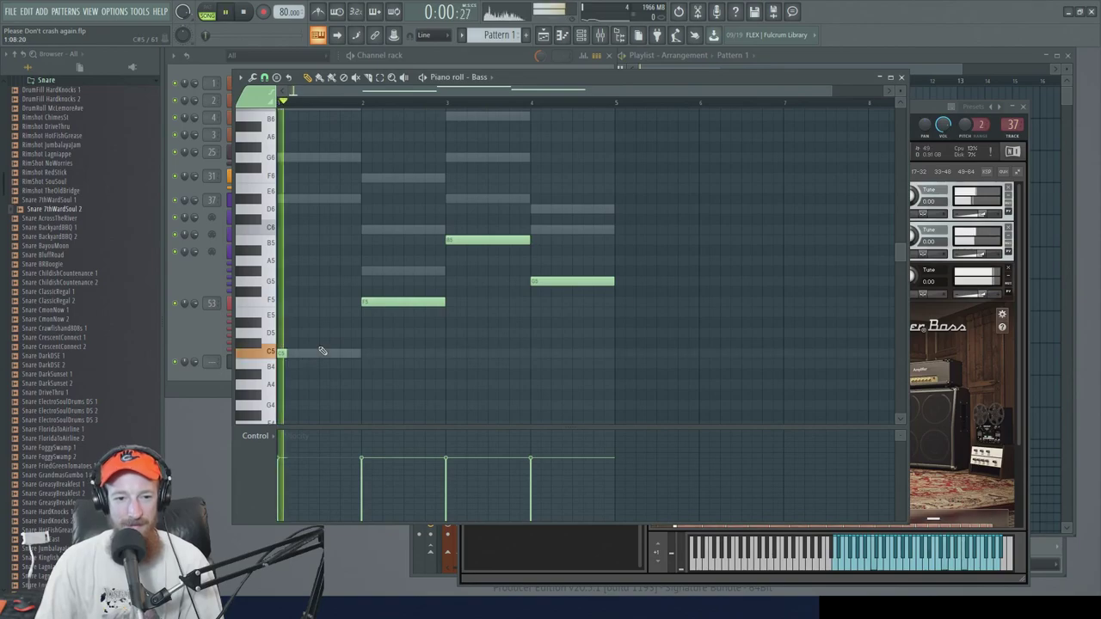
{"action": "scroll", "coordinate": [296, 368], "scroll_direction": "down", "scroll_amount": 3}
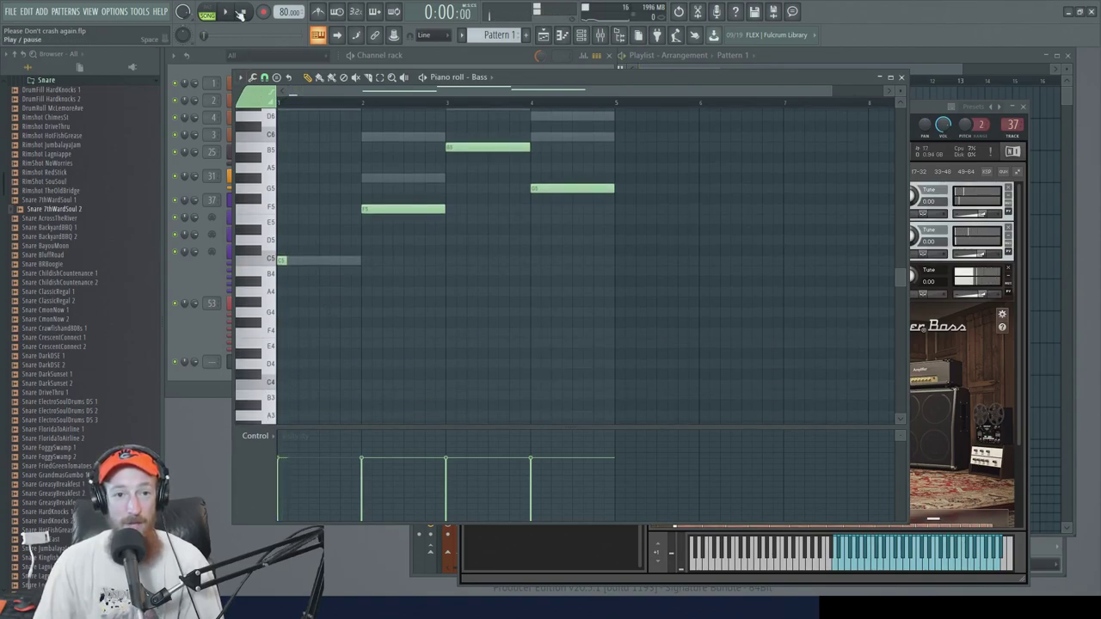
{"action": "key", "text": "space"}
{"action": "key", "text": "space"}
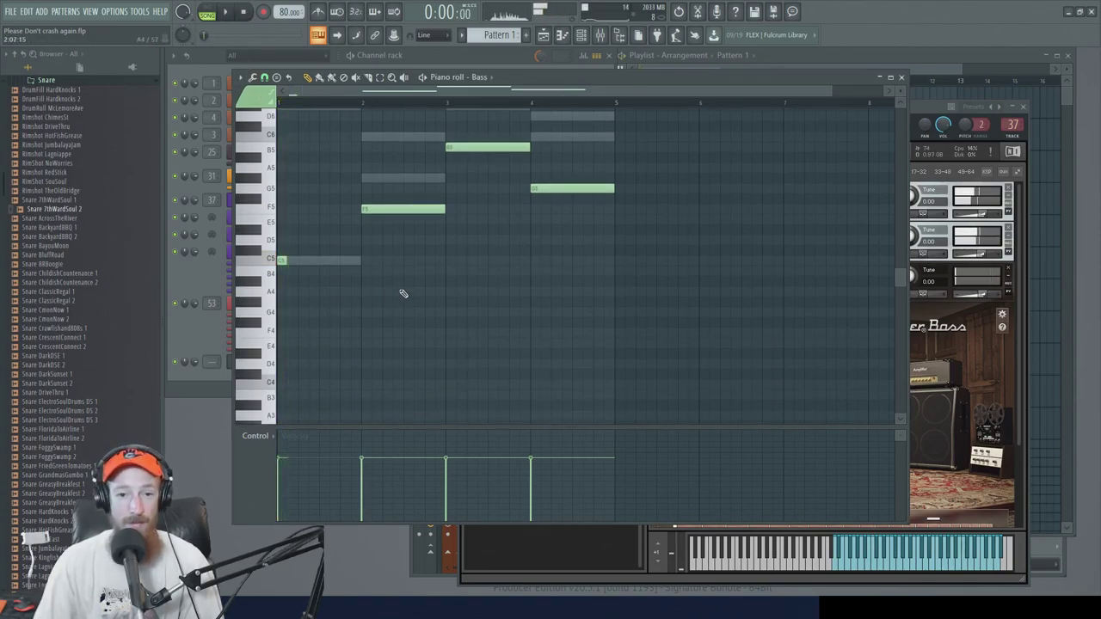
{"action": "scroll", "coordinate": [401, 293], "scroll_direction": "up", "scroll_amount": 2}
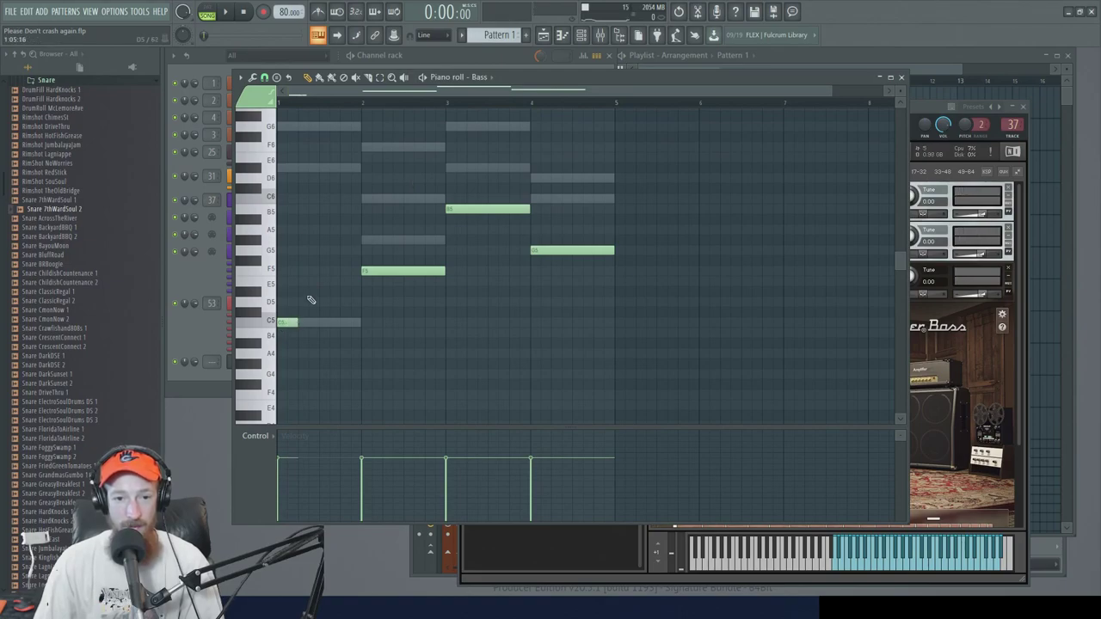
Transpose the Bass notes down an octave, fill out bar 1 with C4, D4, D#4, G#4 and G4 notes, and audition it
{"action": "left_click_drag", "start_coordinate": [233, 178], "coordinate": [250, 360]}
{"action": "key", "text": "ctrl+Down"}
{"action": "scroll", "coordinate": [252, 290], "scroll_direction": "down", "scroll_amount": 5}
{"action": "scroll", "coordinate": [249, 288], "scroll_direction": "up", "scroll_amount": 2, "text": "ctrl"}
{"action": "scroll", "coordinate": [220, 314], "scroll_direction": "up", "scroll_amount": 1}
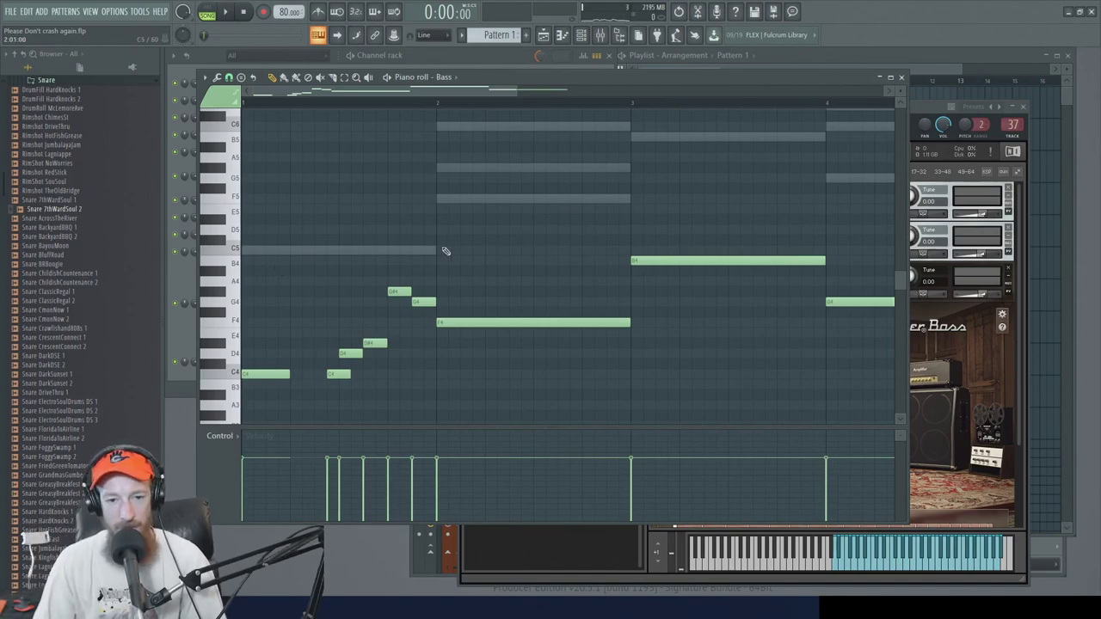
{"action": "key", "text": "space"}
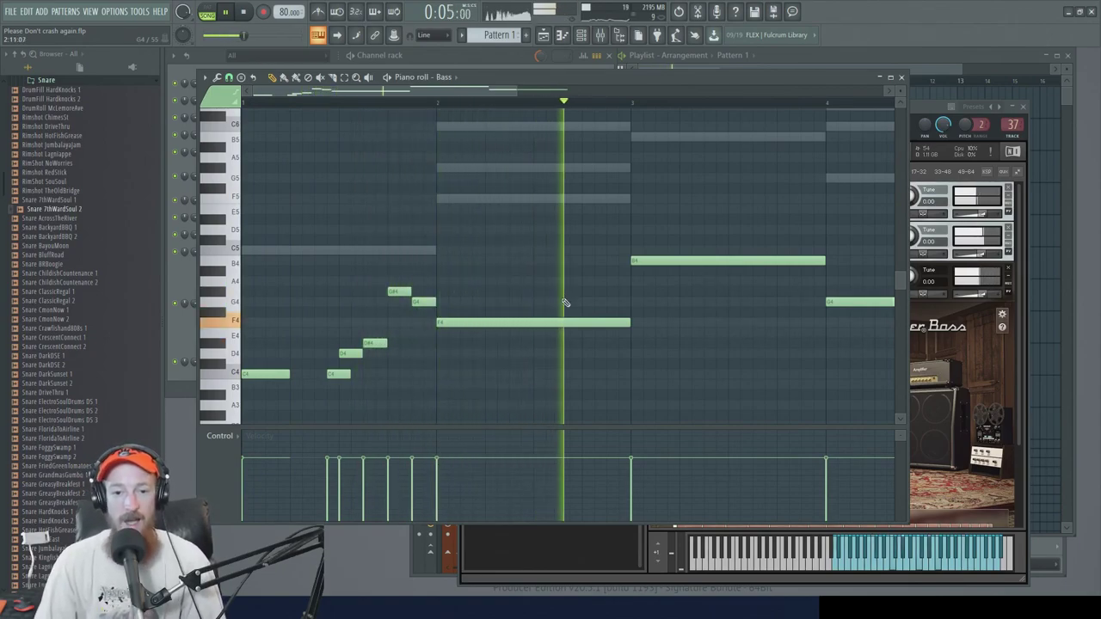
{"action": "key", "text": "space"}
Highlight the Bass root notes one at a time and the bar 1 run to review the line's structure
{"action": "scroll", "coordinate": [556, 308], "scroll_direction": "down", "scroll_amount": 2}
{"action": "left_click", "coordinate": [562, 260], "text": "ctrl"}
{"action": "left_click_drag", "start_coordinate": [305, 266], "coordinate": [351, 378]}
{"action": "left_click_drag", "start_coordinate": [549, 205], "coordinate": [568, 278]}
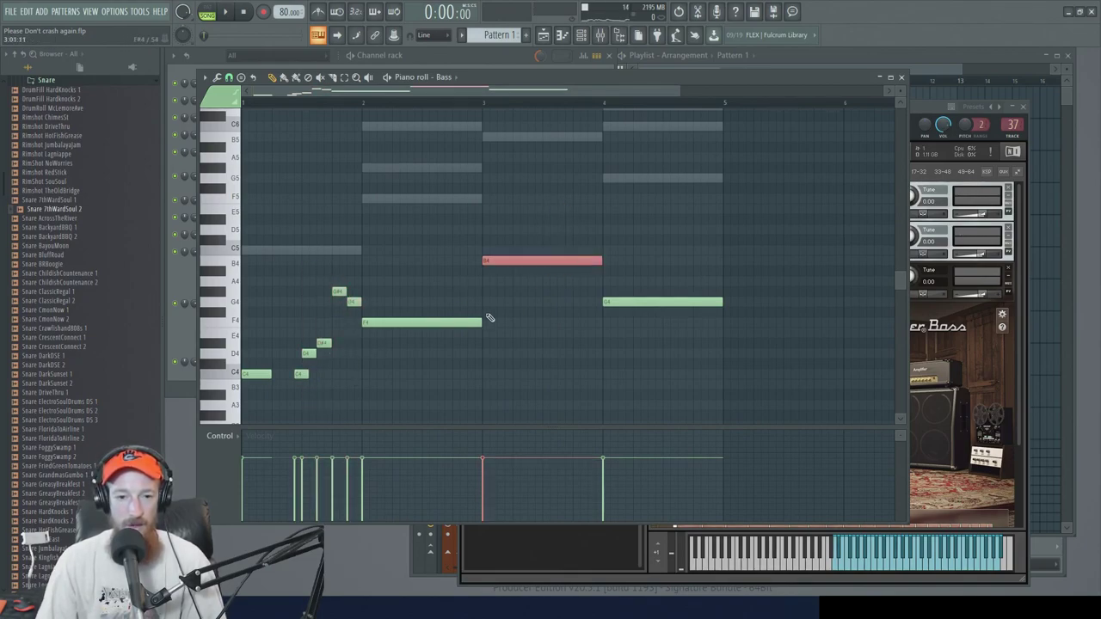
{"action": "left_click_drag", "start_coordinate": [416, 288], "coordinate": [423, 333]}
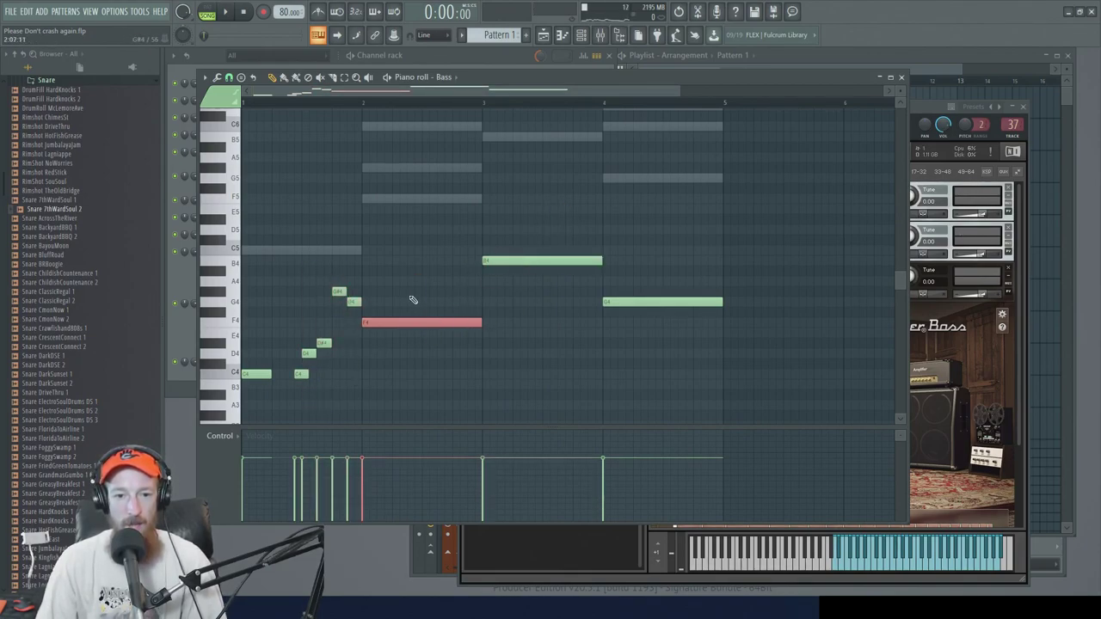
{"action": "scroll", "coordinate": [412, 300], "scroll_direction": "up", "scroll_amount": 3}
{"action": "scroll", "coordinate": [631, 307], "scroll_direction": "down", "scroll_amount": 3}
{"action": "left_click_drag", "start_coordinate": [241, 370], "coordinate": [279, 386]}
{"action": "left_click", "coordinate": [401, 325], "text": "ctrl"}
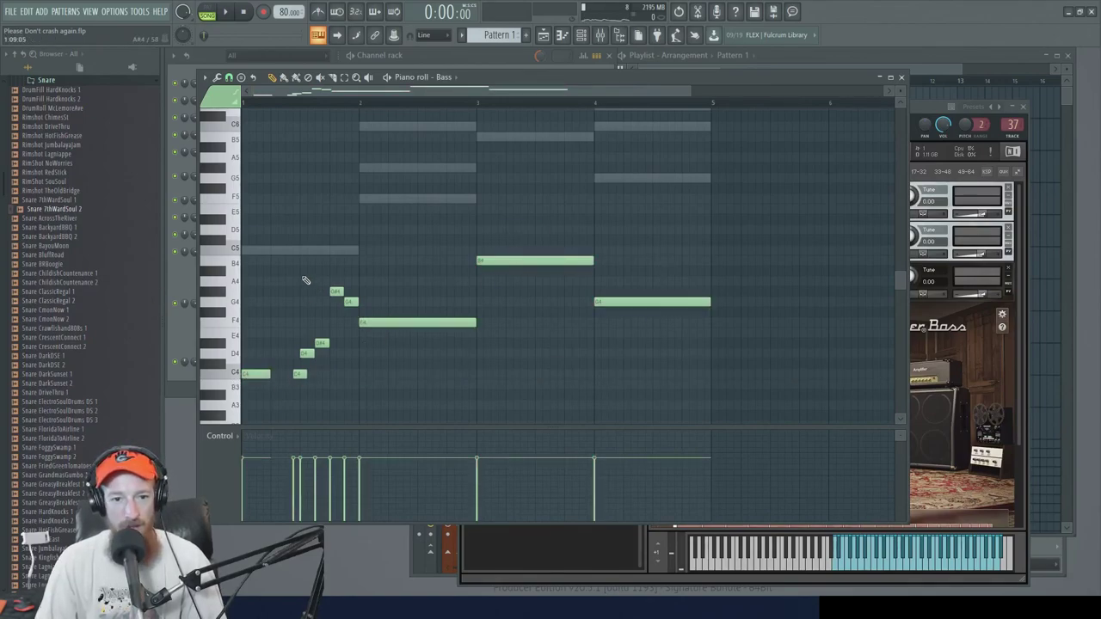
{"action": "left_click_drag", "start_coordinate": [296, 388], "coordinate": [356, 262]}
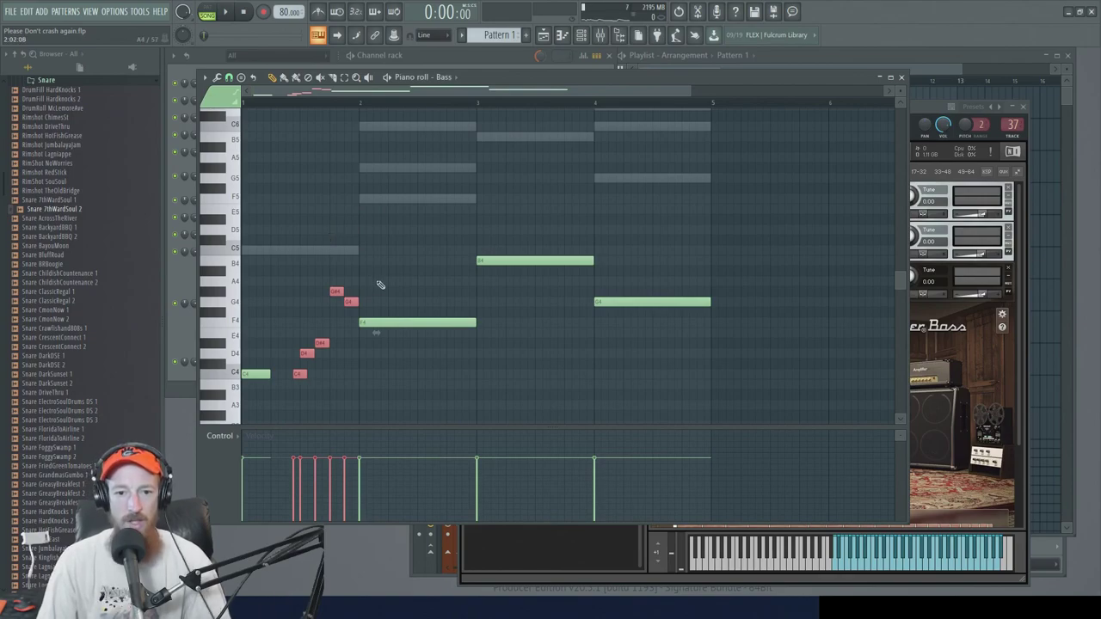
Shorten bar 2's F4 bass note to three beats and add a one-beat C5 note to finish the bar
{"action": "left_click_drag", "start_coordinate": [477, 325], "coordinate": [444, 326]}
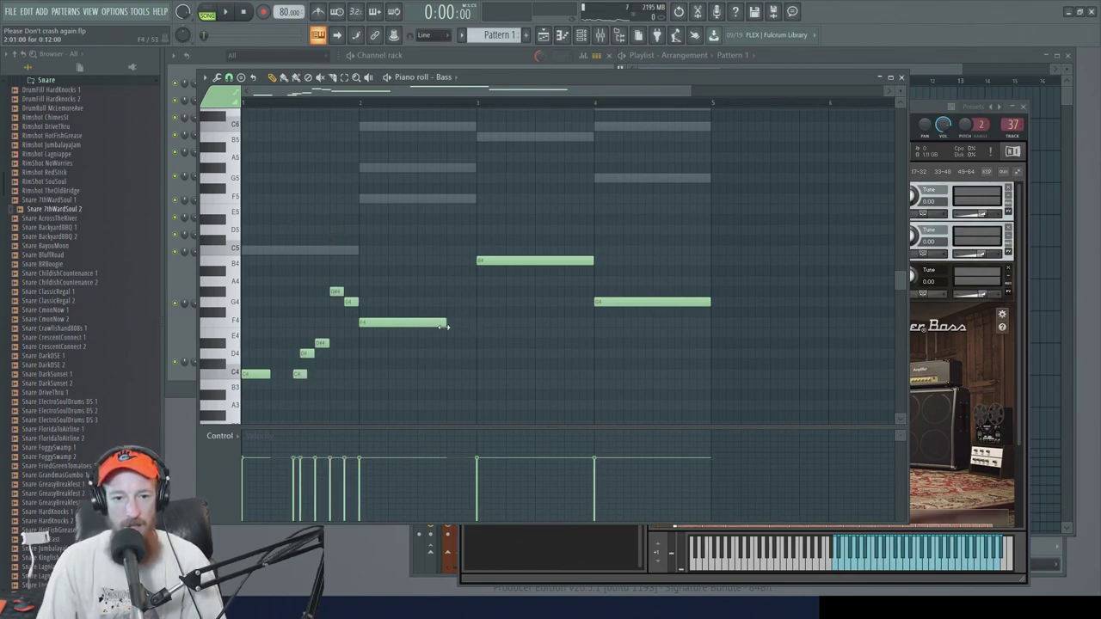
{"action": "scroll", "coordinate": [415, 295], "scroll_direction": "up", "scroll_amount": 3}
{"action": "key", "text": "space"}
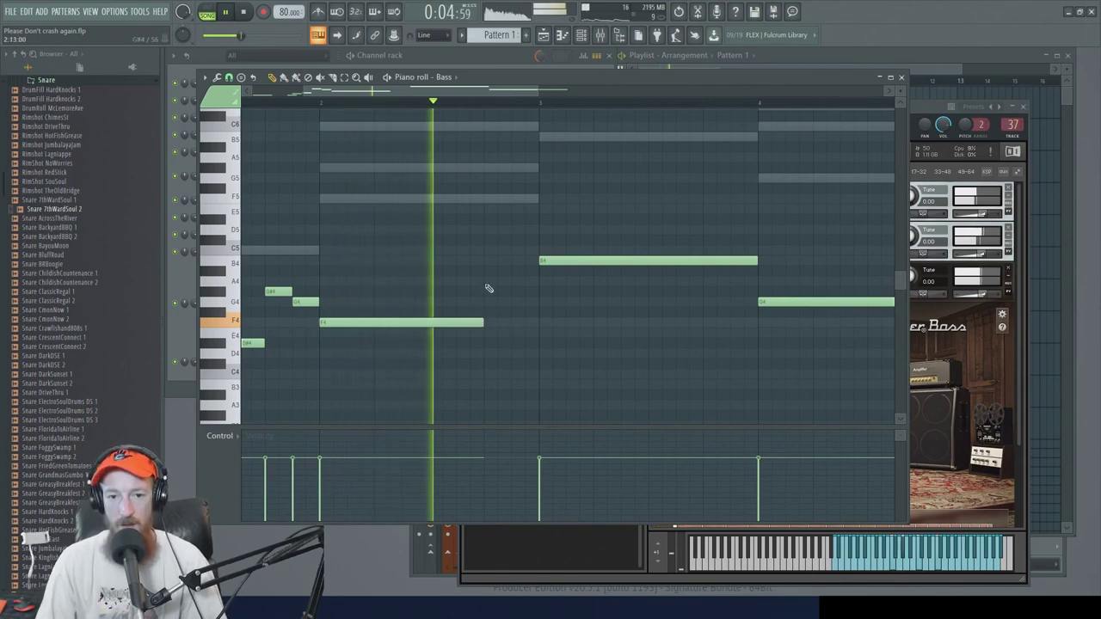
{"action": "key", "text": "space"}
{"action": "left_click", "coordinate": [485, 229]}
{"action": "left_click_drag", "start_coordinate": [504, 229], "coordinate": [510, 251]}
{"action": "left_click_drag", "start_coordinate": [647, 251], "coordinate": [539, 258]}
{"action": "key", "text": "space"}
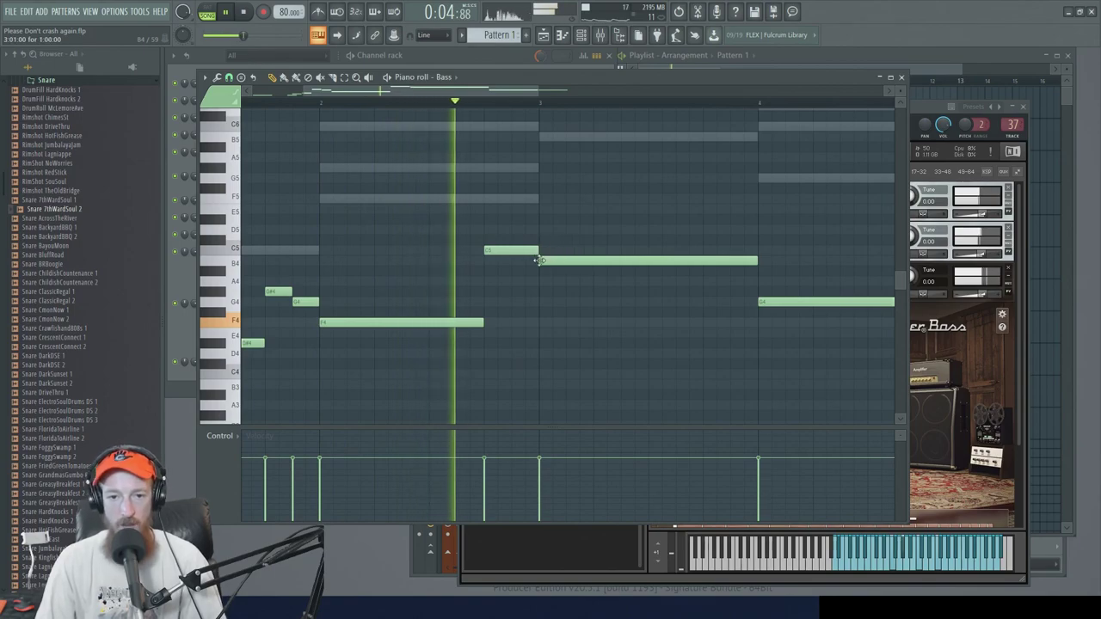
Play the bass line and shorten bar 3's B4 note to one beat
{"action": "left_click_drag", "start_coordinate": [676, 289], "coordinate": [629, 297]}
{"action": "scroll", "coordinate": [628, 296], "scroll_direction": "down", "scroll_amount": 2}
{"action": "key", "text": "space"}
{"action": "left_click_drag", "start_coordinate": [703, 268], "coordinate": [674, 292]}
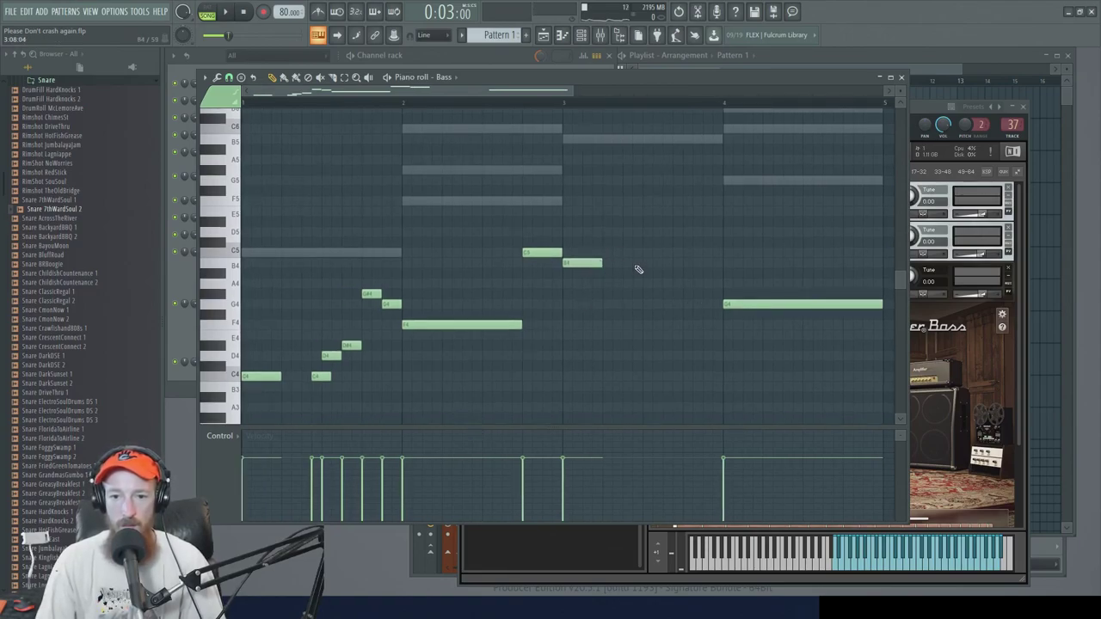
Add a bass run of C5, B4, G#4, G4 and G#4 in the second half of bar 3 and audition it
{"action": "left_click", "coordinate": [636, 253]}
{"action": "left_click_drag", "start_coordinate": [667, 253], "coordinate": [652, 252]}
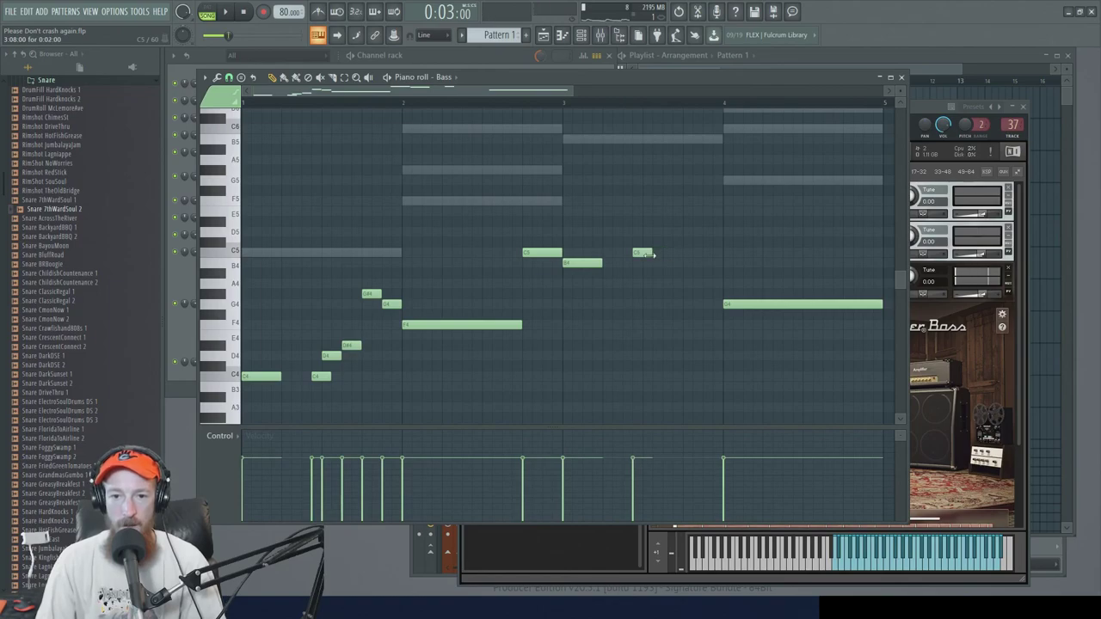
{"action": "left_click", "coordinate": [649, 262]}
{"action": "left_click", "coordinate": [670, 294]}
{"action": "left_click", "coordinate": [690, 304]}
{"action": "left_click", "coordinate": [710, 274]}
{"action": "left_click_drag", "start_coordinate": [711, 274], "coordinate": [711, 297]}
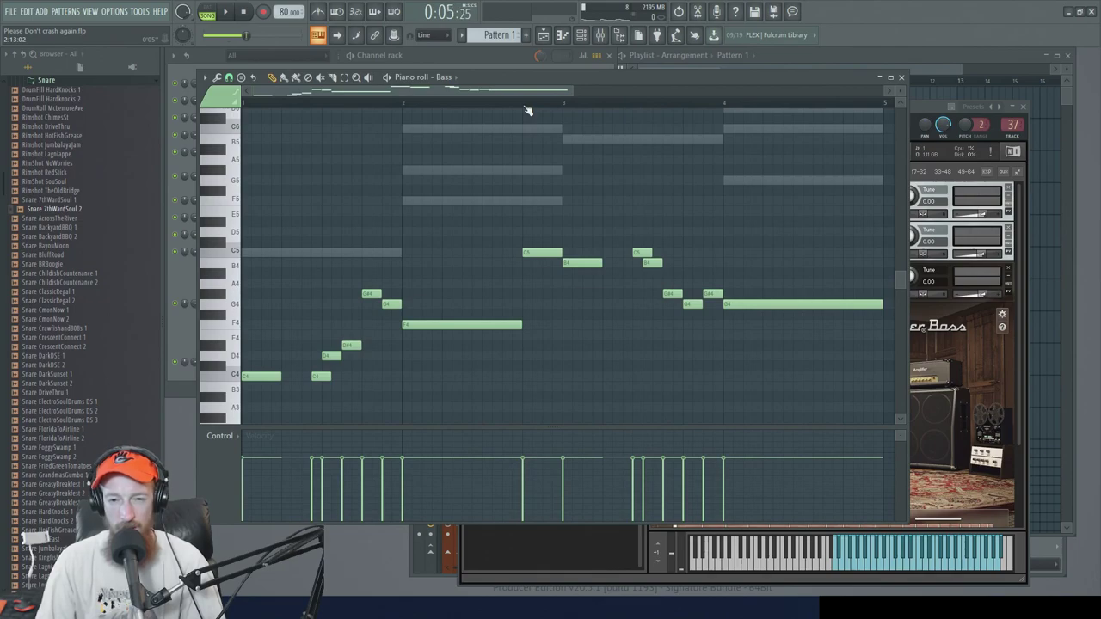
{"action": "key", "text": "space"}
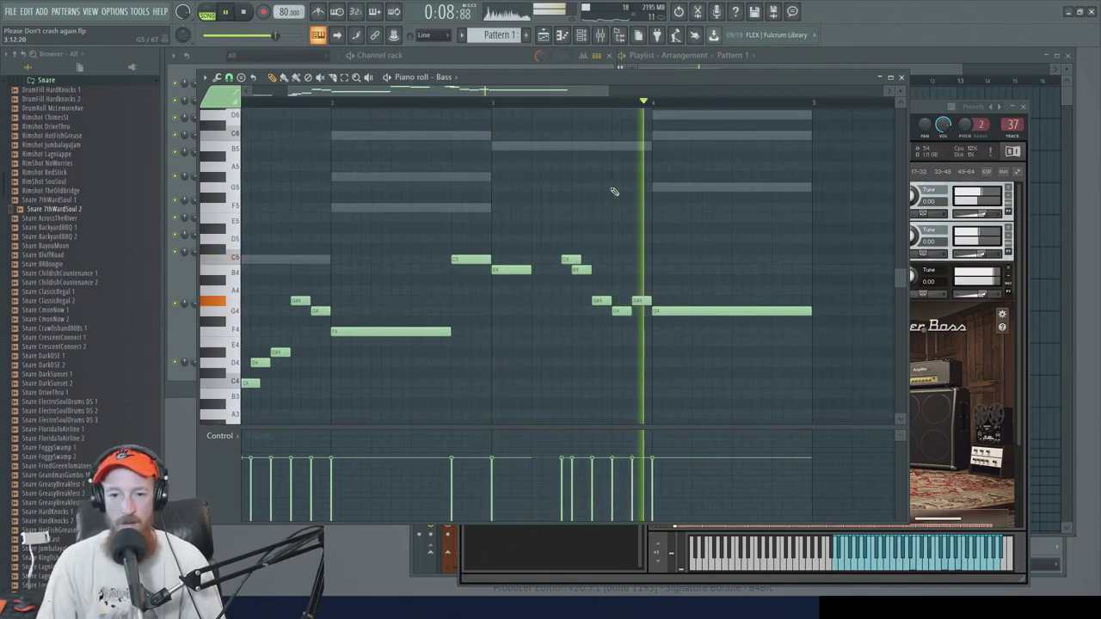
{"action": "key", "text": "space"}
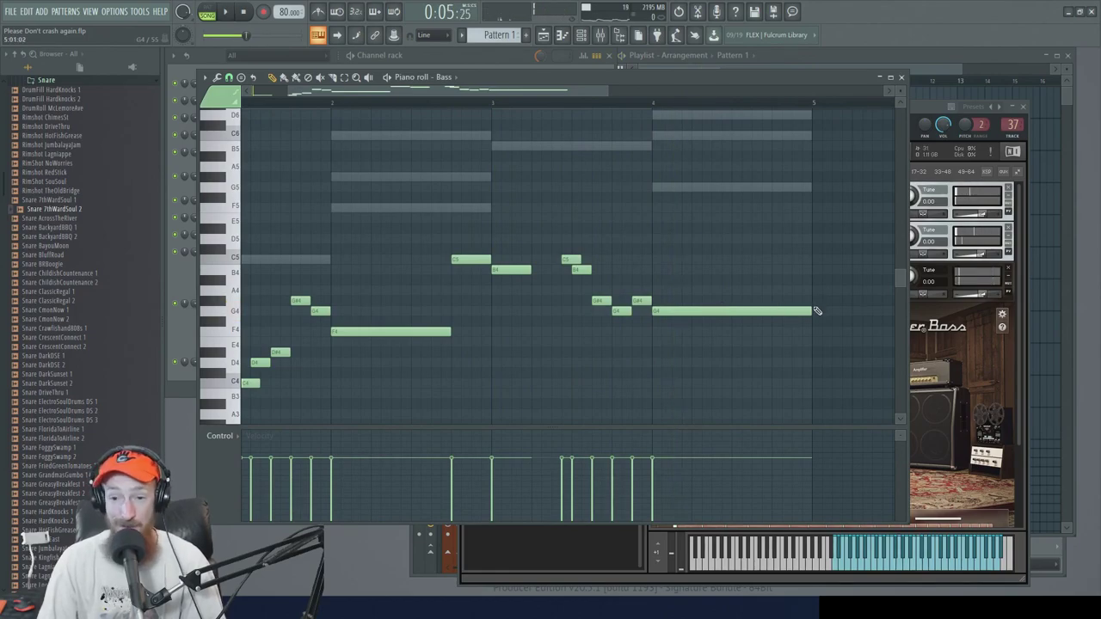
Shorten bar 4's G4 bass note and follow it with descending F4, E4 and D4 notes, playing them back
{"action": "left_click_drag", "start_coordinate": [767, 310], "coordinate": [762, 311]}
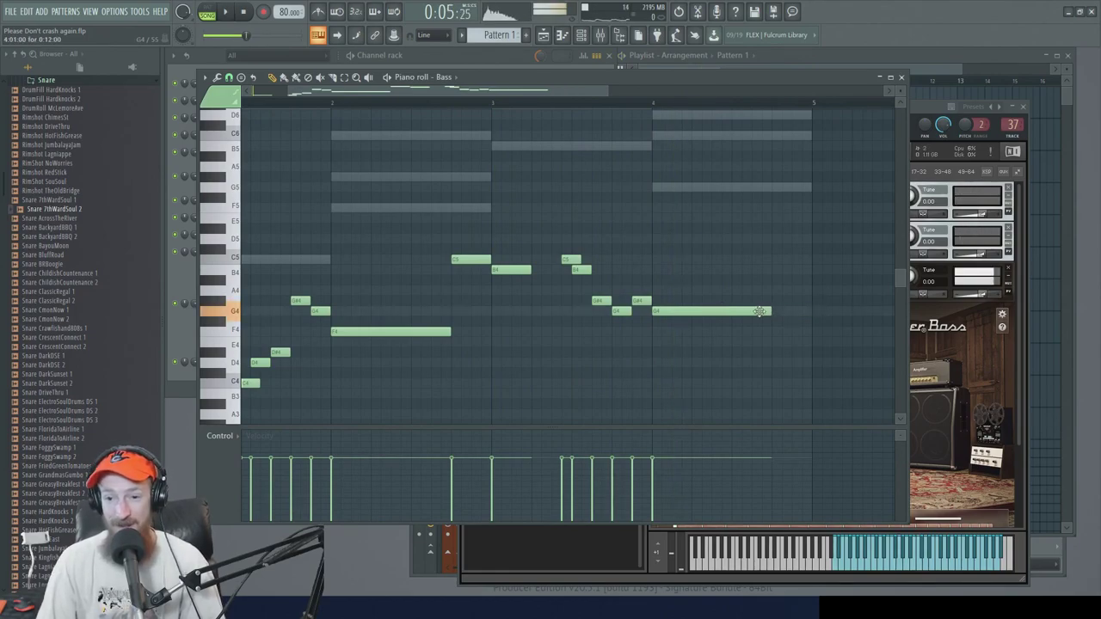
{"action": "left_click", "coordinate": [578, 103]}
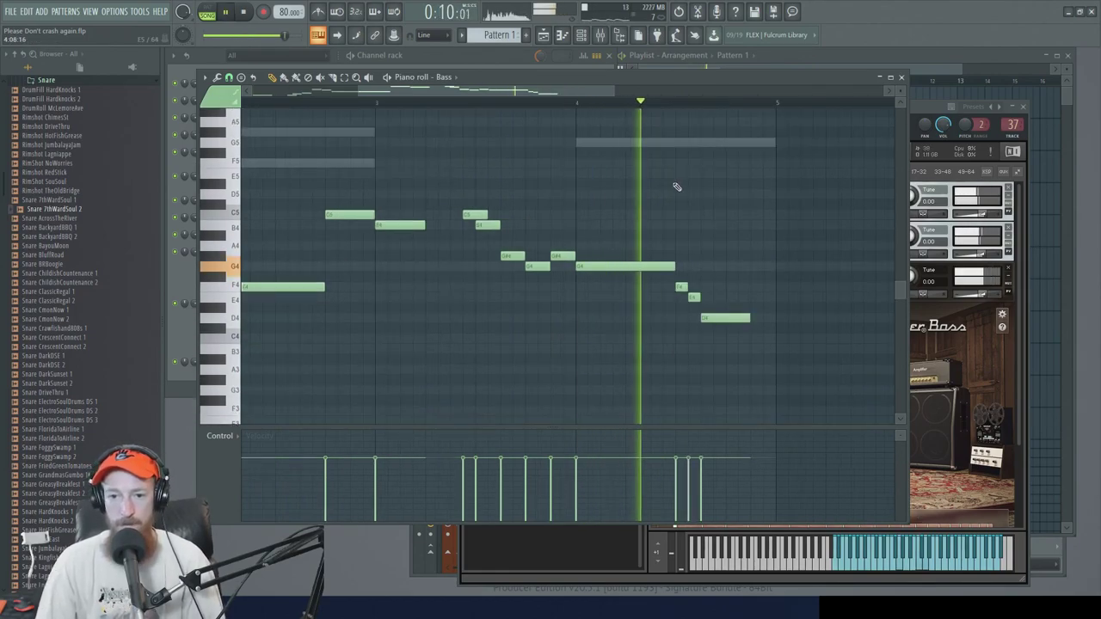
{"action": "key", "text": "space"}
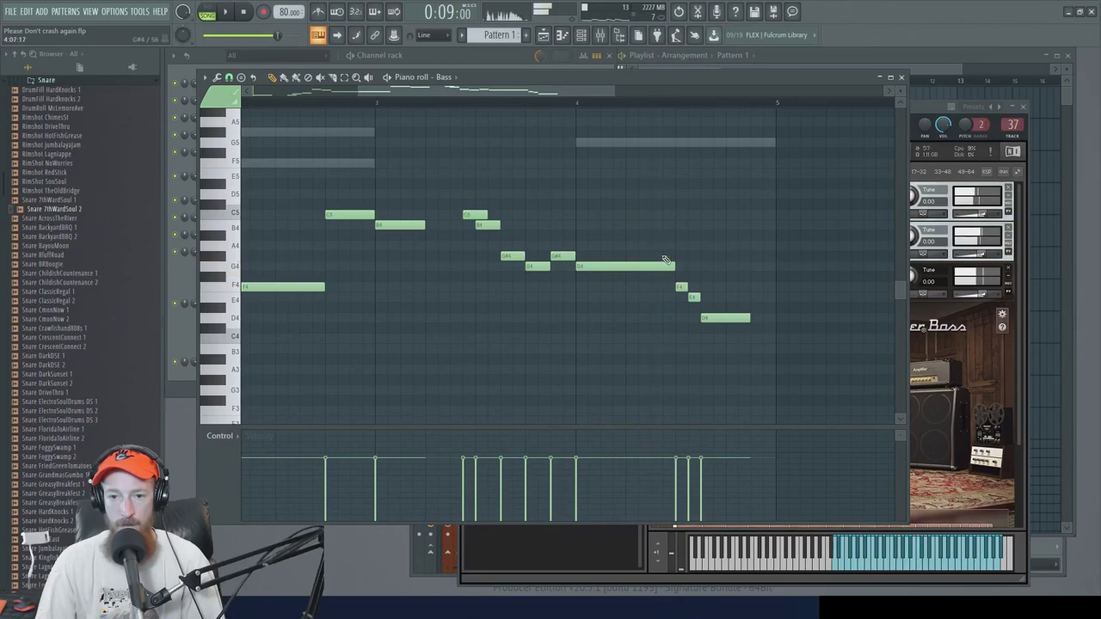
Trim bar 4's G4 note to six steps with F4 and E4 following it, and lengthen D4 to the end of the bar
{"action": "left_click_drag", "start_coordinate": [675, 265], "coordinate": [690, 318]}
{"action": "left_click", "coordinate": [712, 308], "text": "ctrl"}
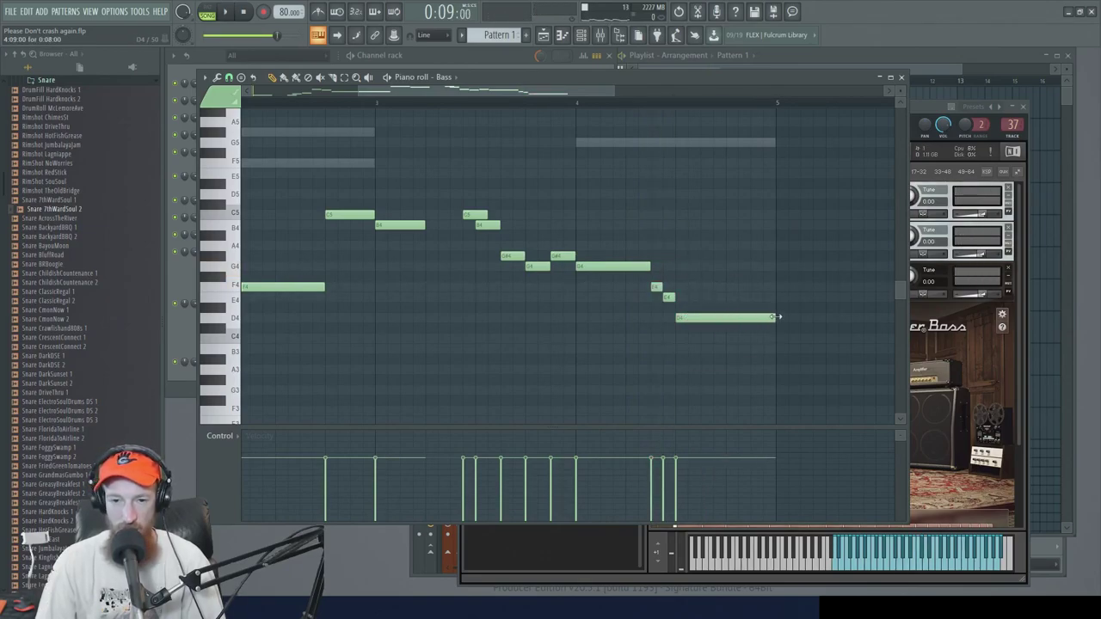
{"action": "scroll", "coordinate": [751, 283], "scroll_direction": "down", "scroll_amount": 2, "text": "ctrl"}
{"action": "key", "text": "space"}
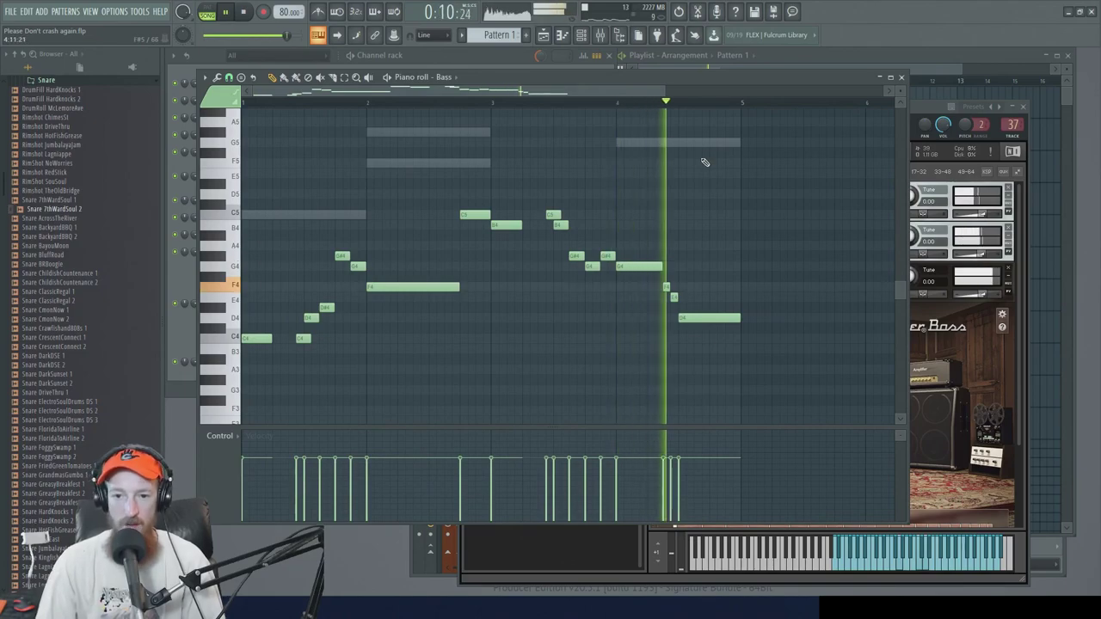
{"action": "key", "text": "space"}
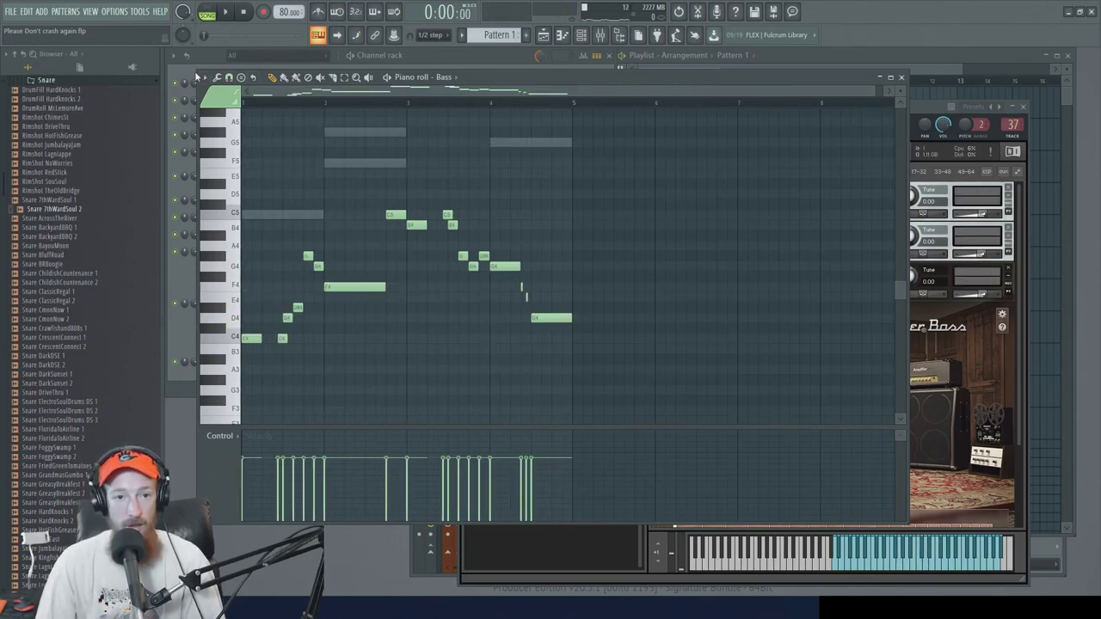
Examine the miscellaneous functions of the Snare 7thWardSoul 2 channel
{"action": "left_click", "coordinate": [210, 57]}
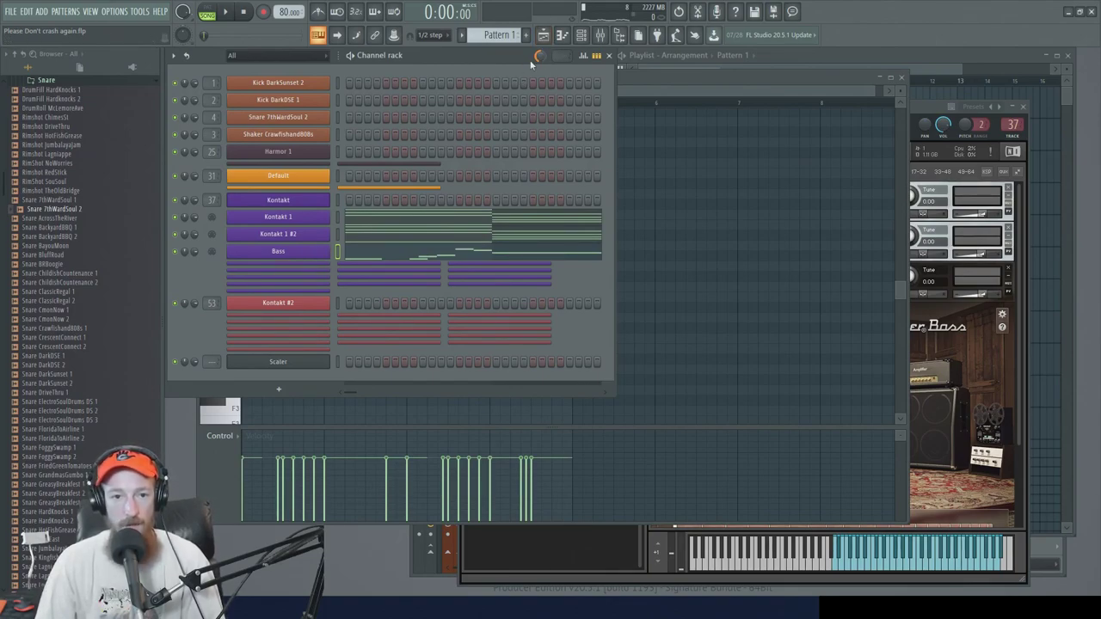
{"action": "left_click", "coordinate": [278, 117]}
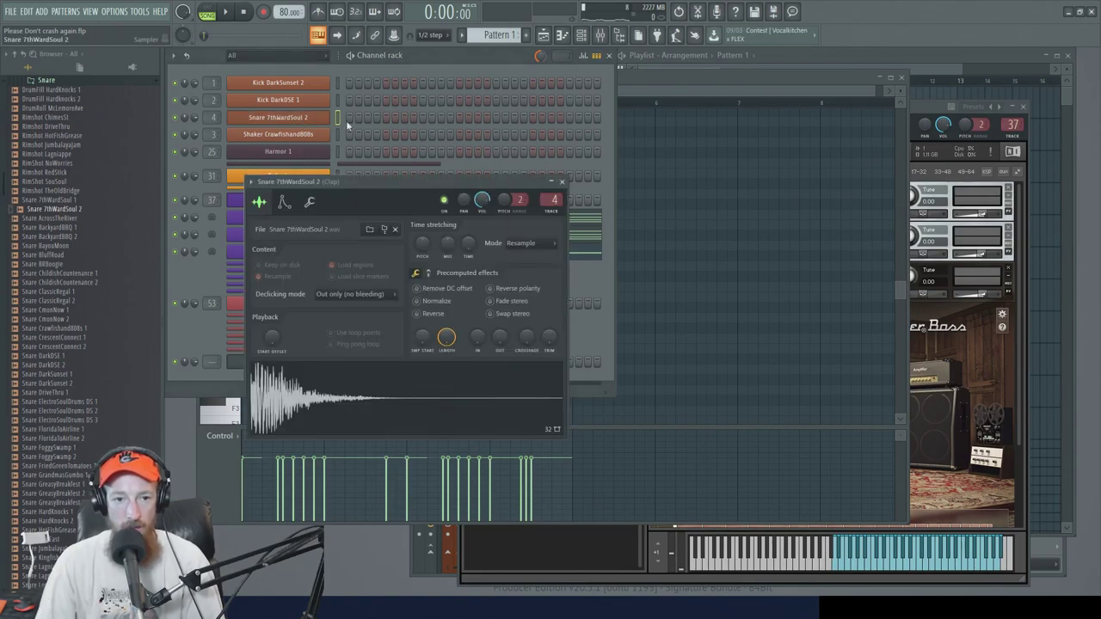
{"action": "left_click", "coordinate": [311, 202]}
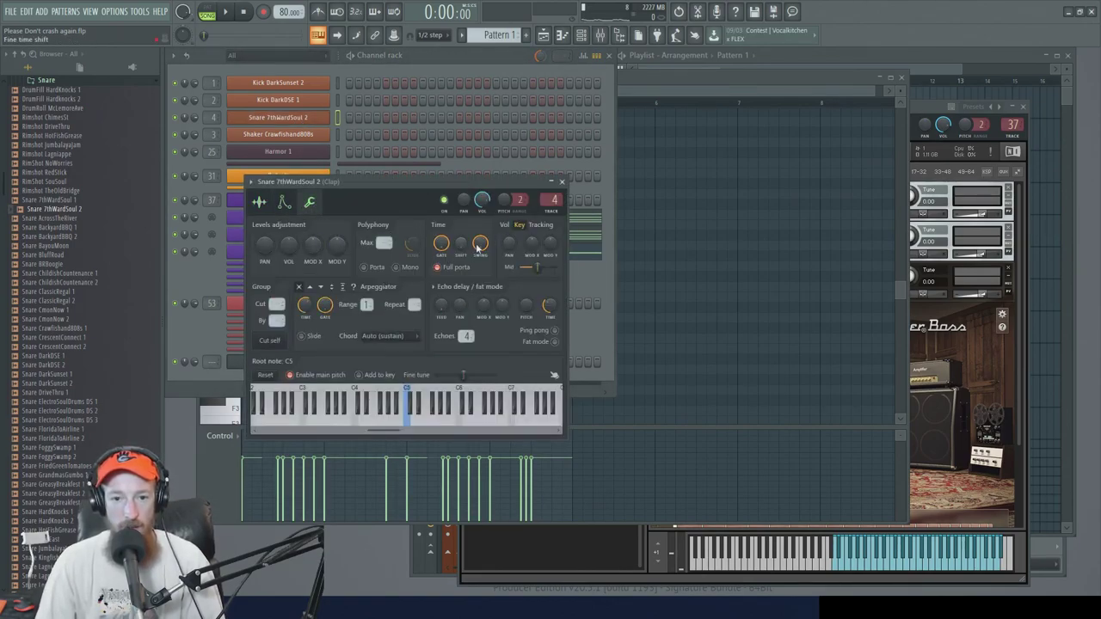
{"action": "left_click", "coordinate": [562, 184]}
Make the Bass channel cut itself in its miscellaneous functions, with the Cut and By groups at 14
{"action": "left_click", "coordinate": [327, 252]}
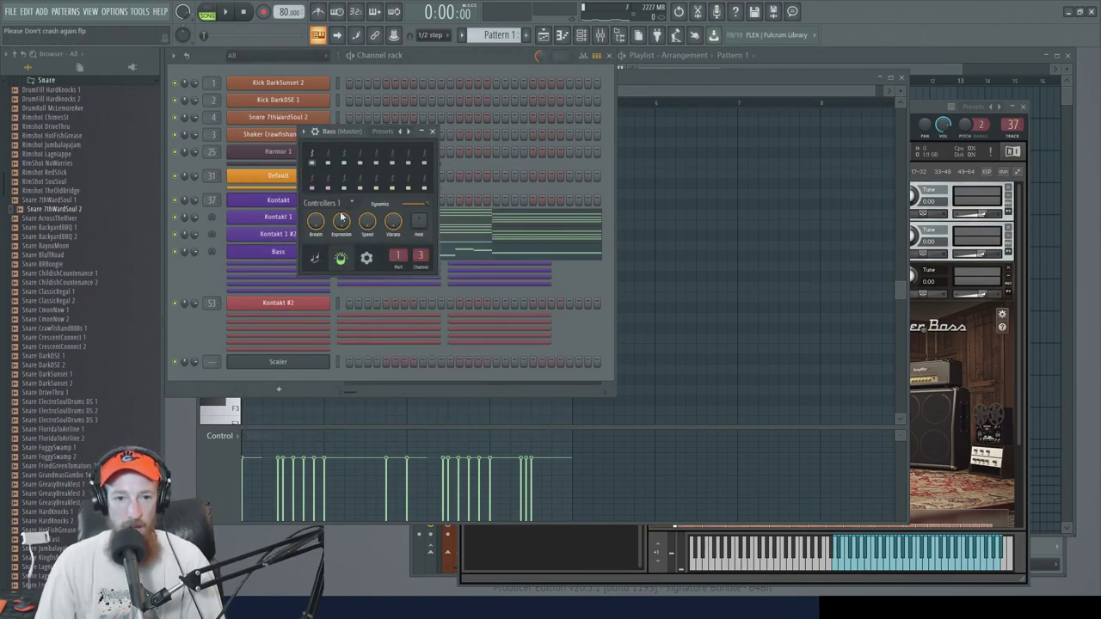
{"action": "left_click", "coordinate": [317, 134]}
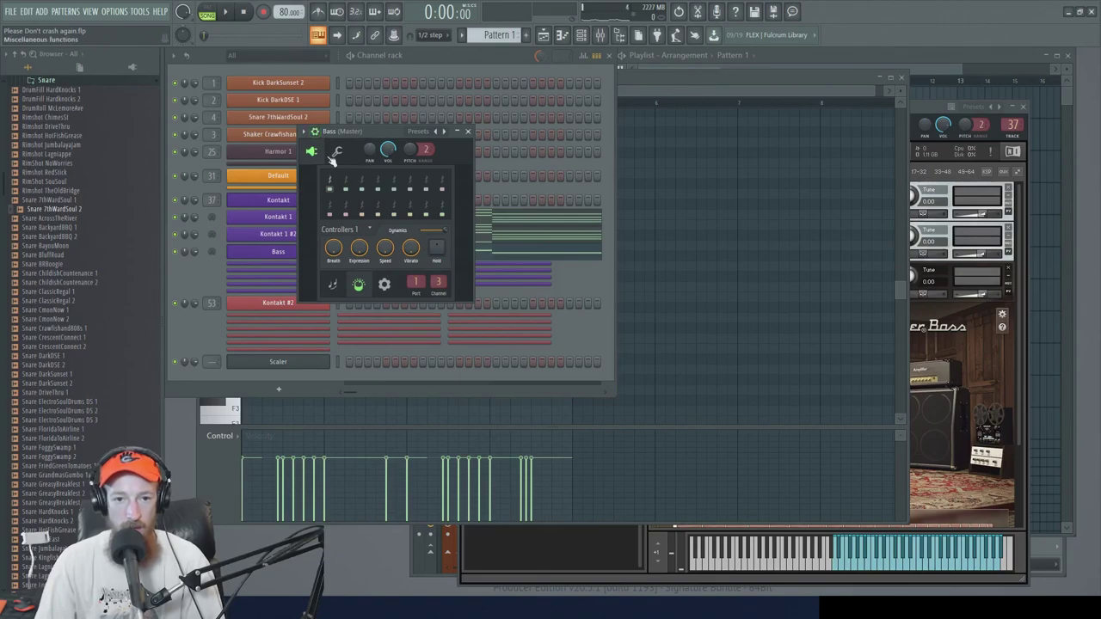
{"action": "left_click", "coordinate": [335, 156]}
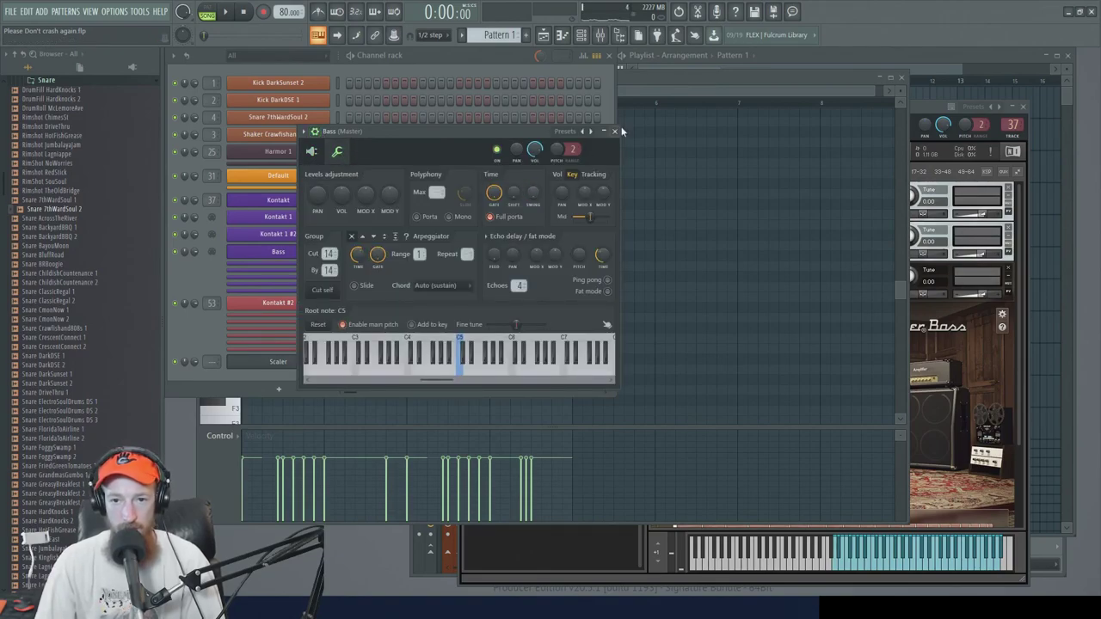
{"action": "left_click", "coordinate": [620, 131]}
Place the half-step F4 and E4 notes in bar 4 directly before D4, extend G4 to meet them, and audition the ending
{"action": "left_click", "coordinate": [649, 76]}
{"action": "key", "text": "space"}
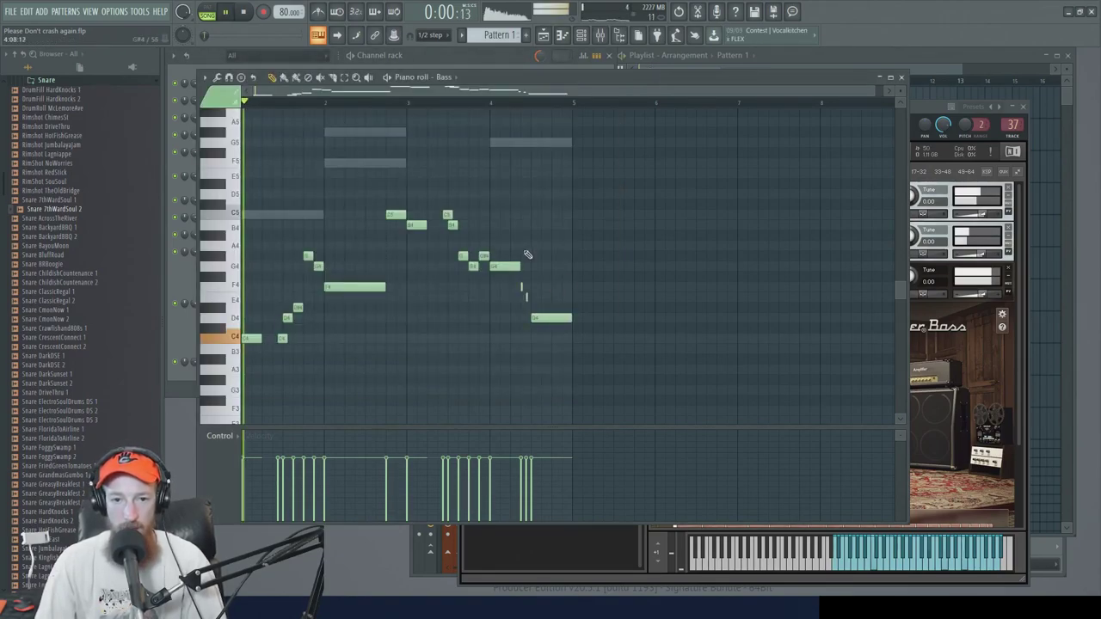
{"action": "scroll", "coordinate": [561, 204], "scroll_direction": "up", "scroll_amount": 3}
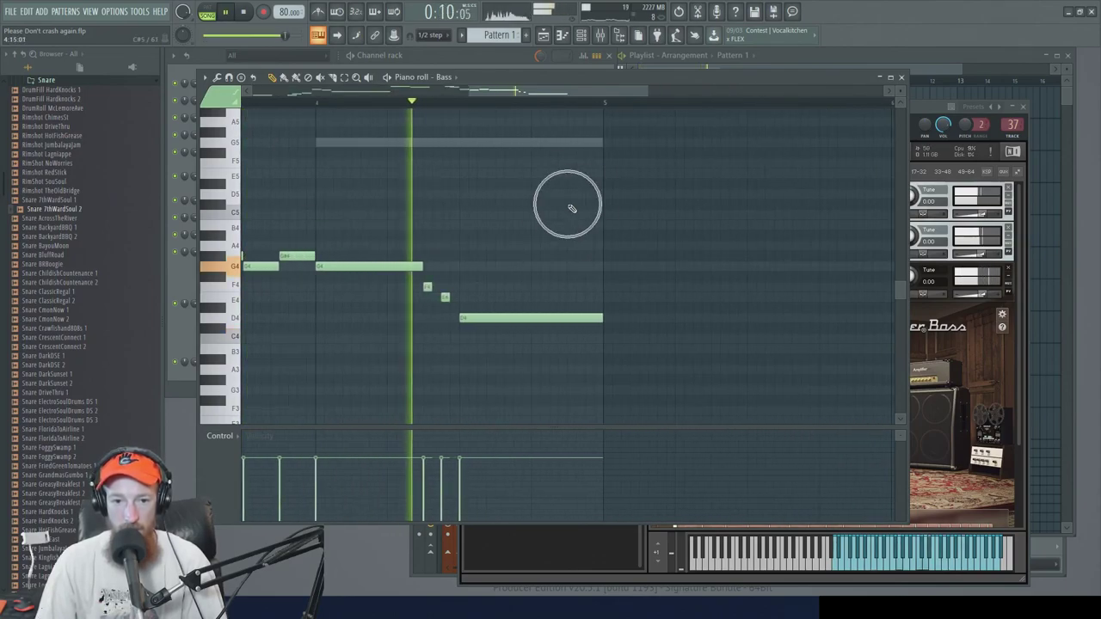
{"action": "key", "text": "space"}
{"action": "scroll", "coordinate": [563, 307], "scroll_direction": "up", "scroll_amount": 2}
{"action": "left_click_drag", "start_coordinate": [541, 330], "coordinate": [554, 329]}
{"action": "left_click_drag", "start_coordinate": [567, 340], "coordinate": [561, 309]}
{"action": "key", "text": "space"}
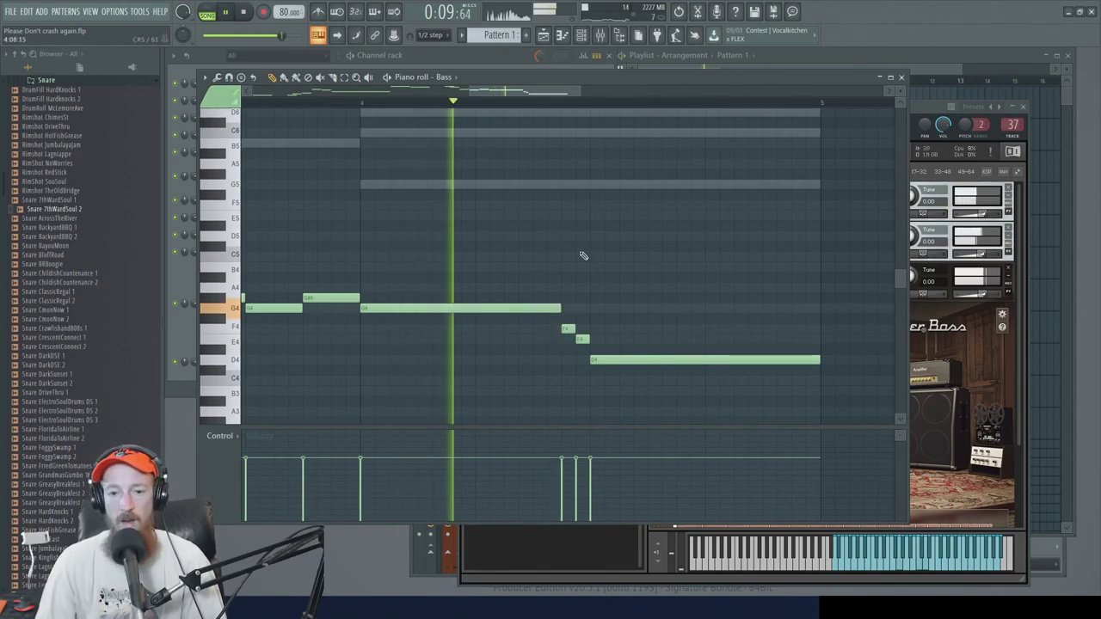
Play the arrangement from the start and duplicate the four-bar Pattern 1 and Pattern 2 clips into bars 5 to 8
{"action": "key", "text": "space"}
{"action": "scroll", "coordinate": [635, 200], "scroll_direction": "down", "scroll_amount": 3}
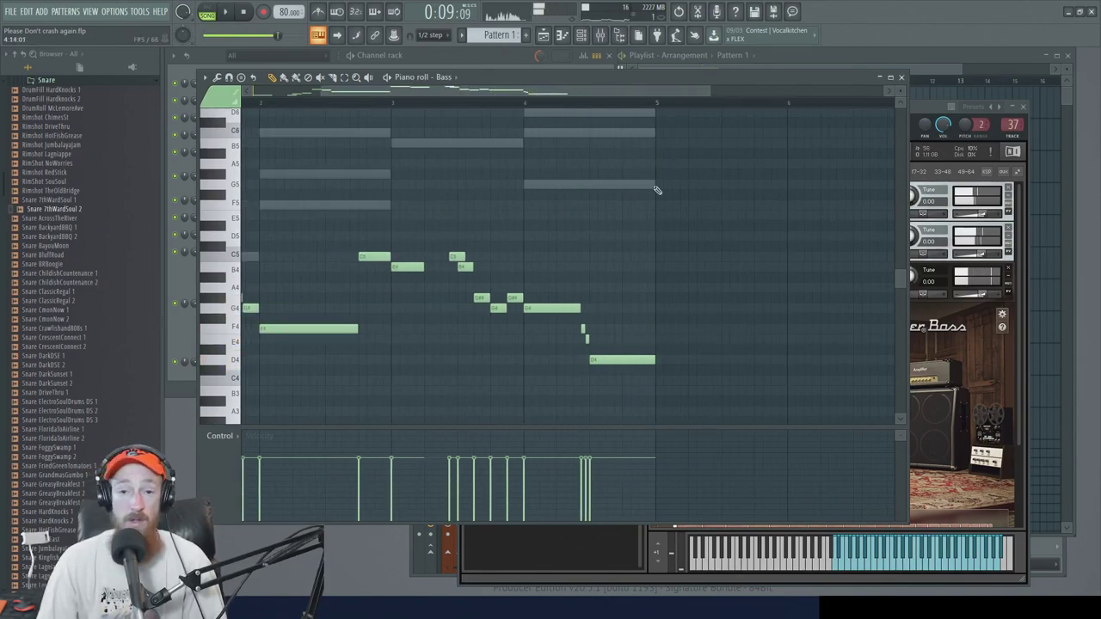
{"action": "scroll", "coordinate": [489, 117], "scroll_direction": "down", "scroll_amount": 2}
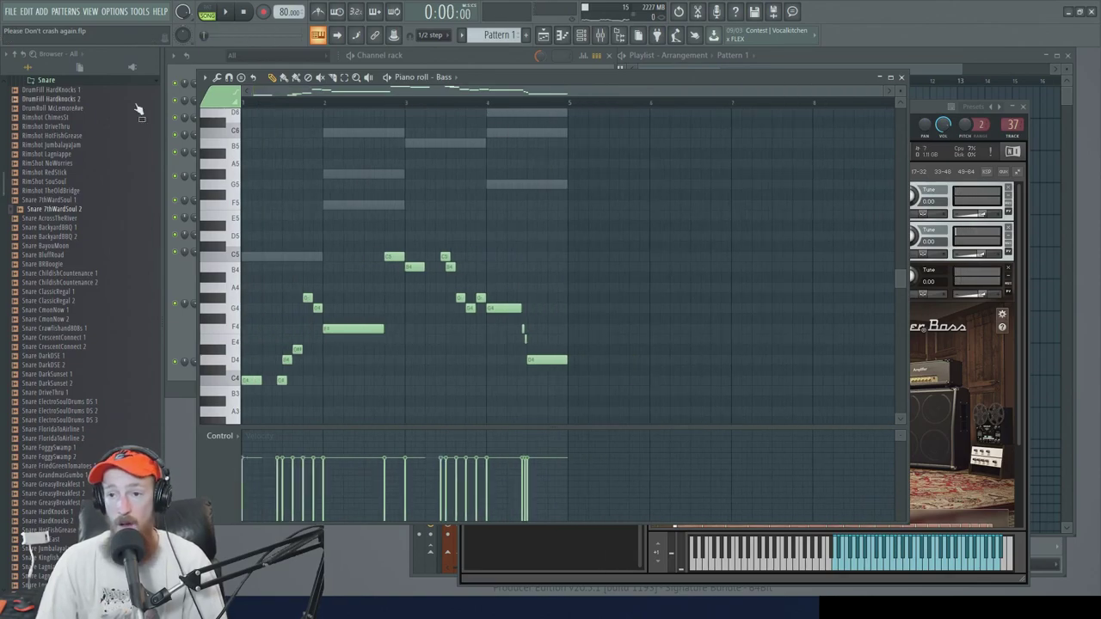
{"action": "left_click", "coordinate": [1010, 56]}
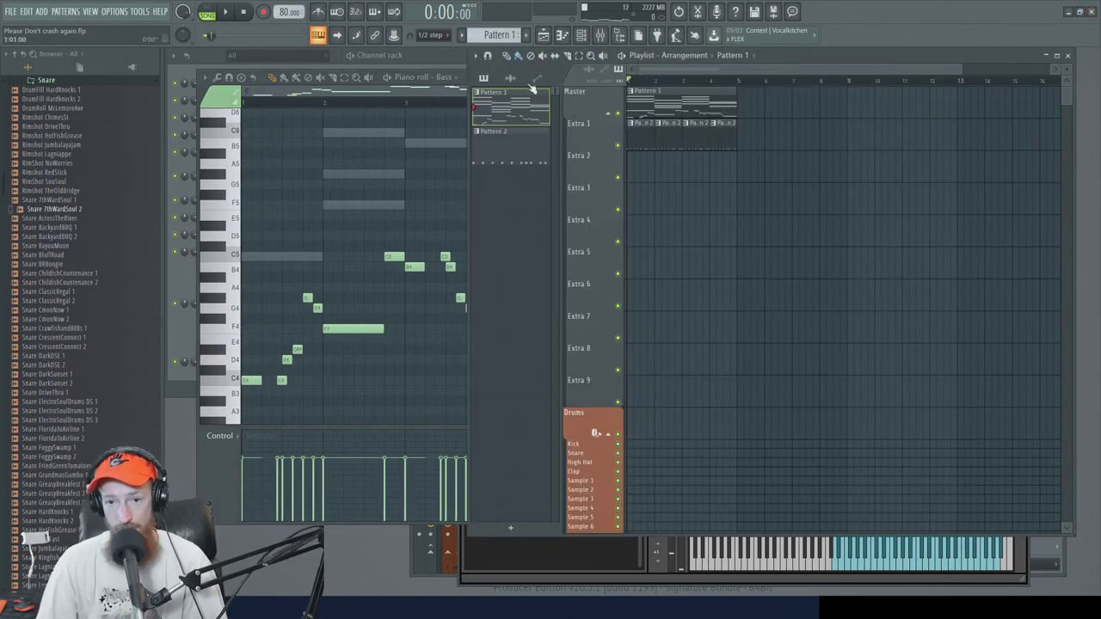
{"action": "key", "text": "space"}
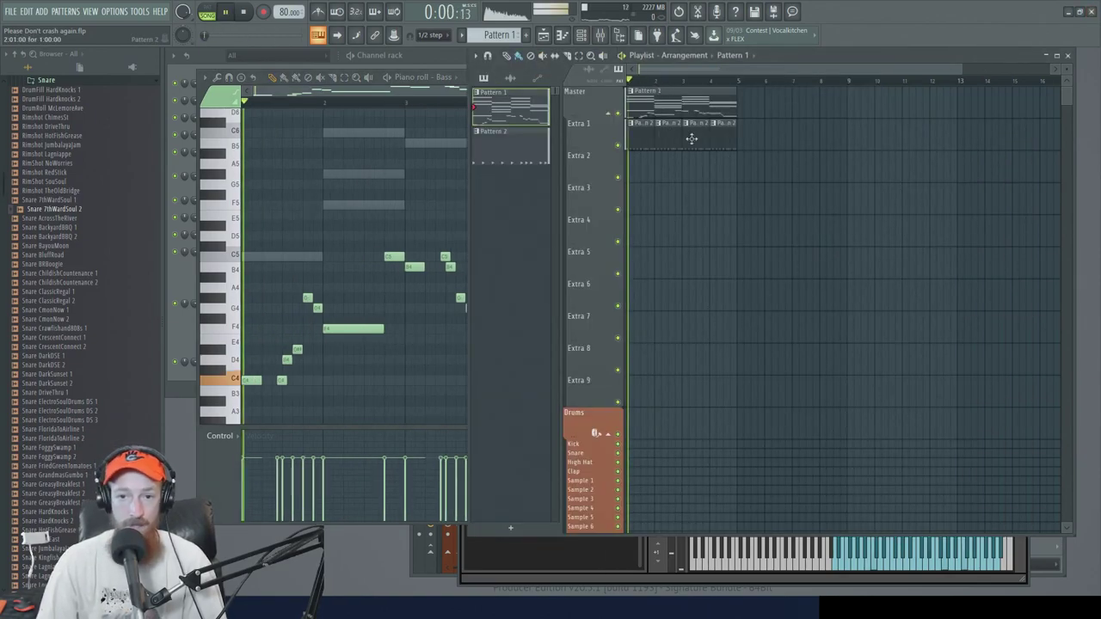
{"action": "left_click", "coordinate": [433, 92]}
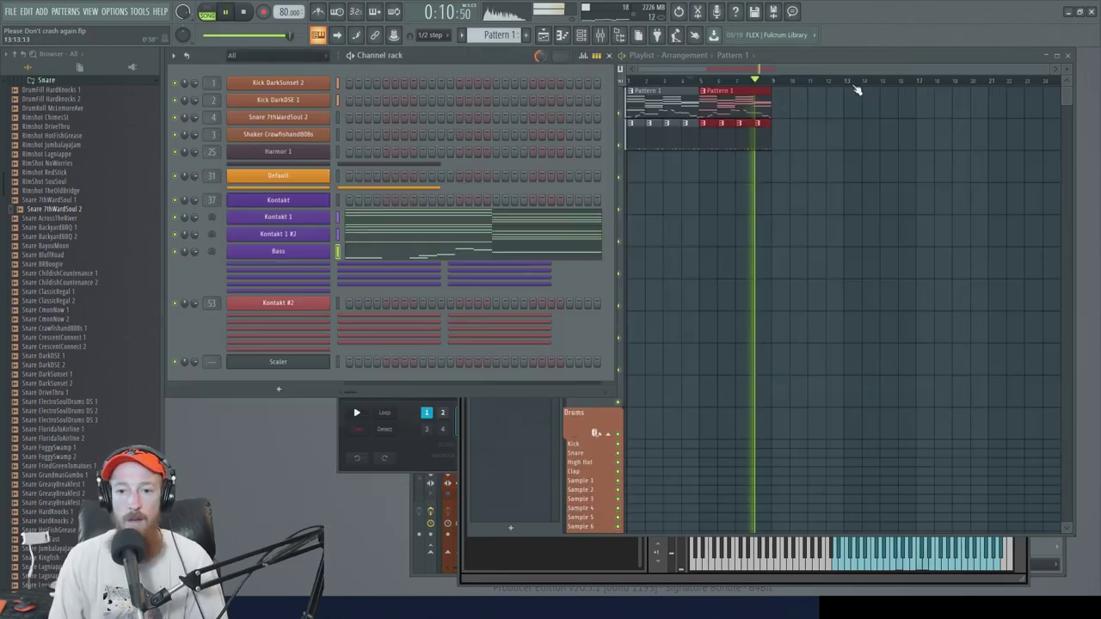
Stop playback and select all pattern clips across bars 1 to 8 of the playlist
{"action": "key", "text": "space"}
{"action": "left_click", "coordinate": [749, 111]}
{"action": "left_click_drag", "start_coordinate": [806, 88], "coordinate": [636, 146]}
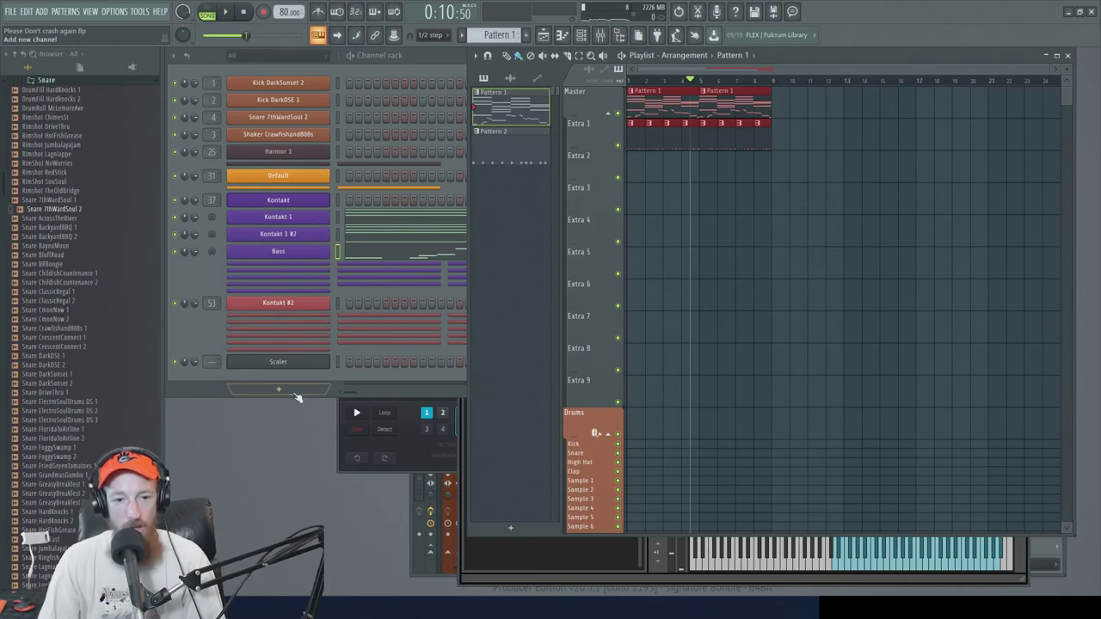
Check the chord progression in Scaler and the chord notes of the Kontakt 1 channel
{"action": "left_click", "coordinate": [317, 362]}
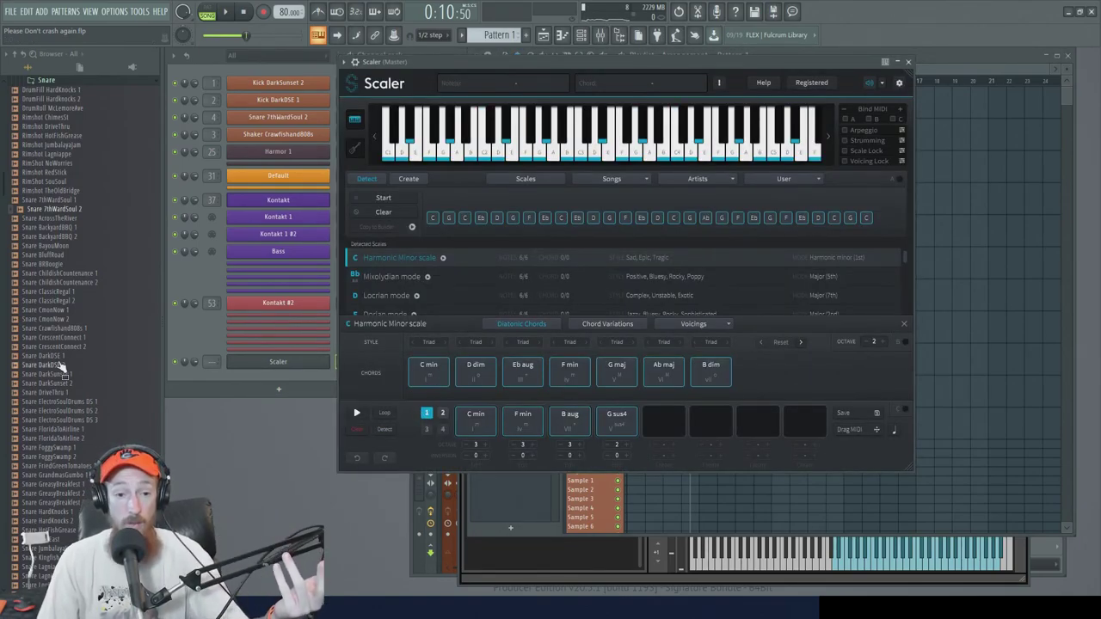
{"action": "left_click", "coordinate": [242, 365]}
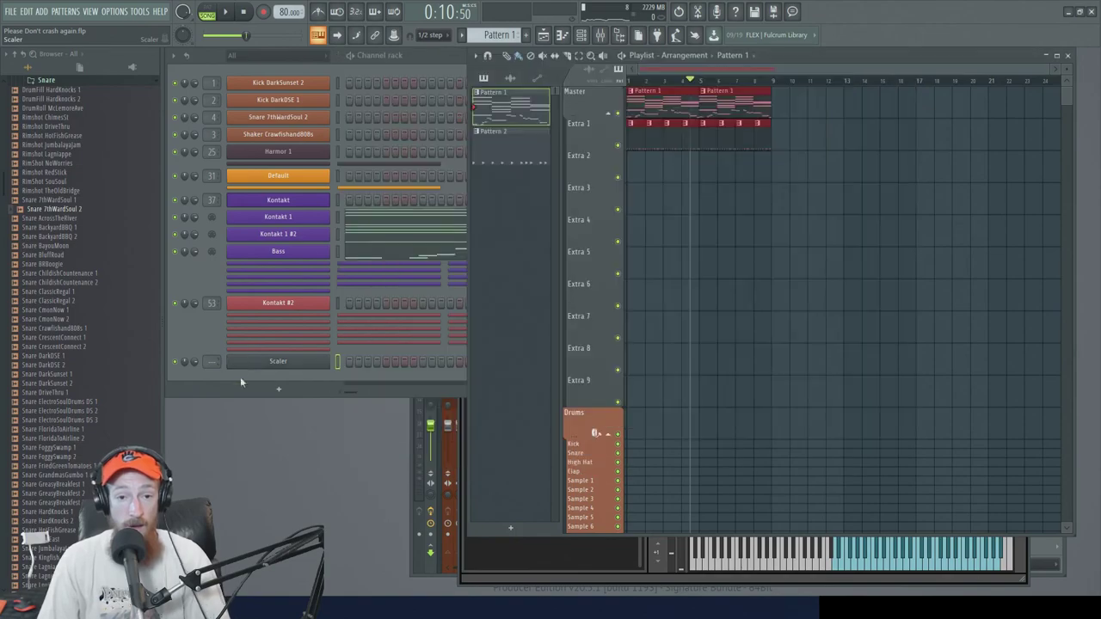
{"action": "left_click", "coordinate": [400, 233]}
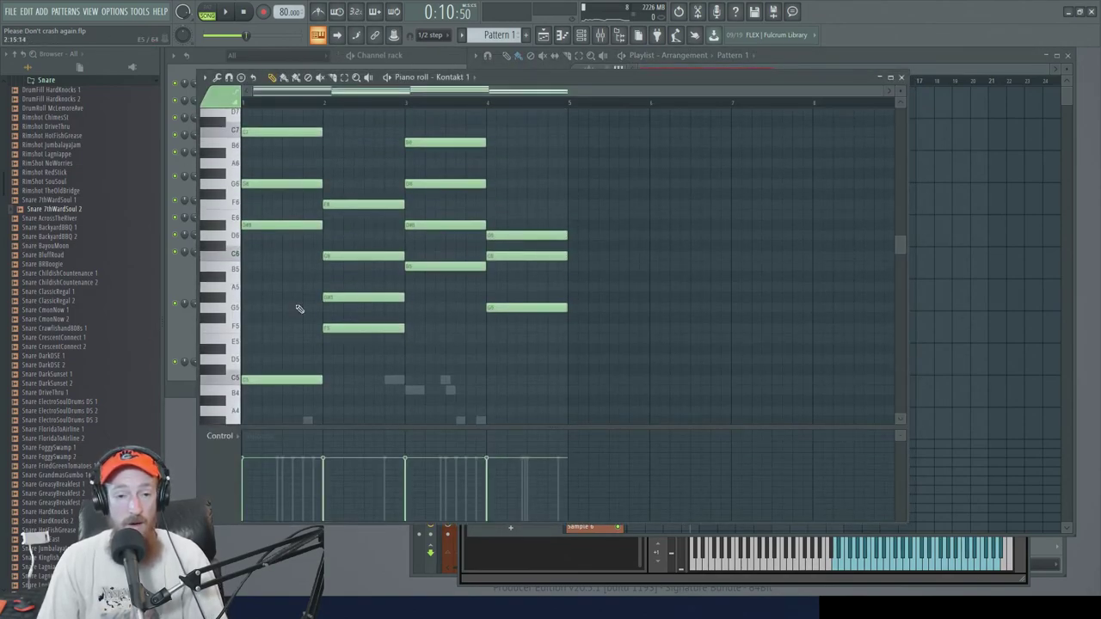
{"action": "left_click", "coordinate": [189, 285]}
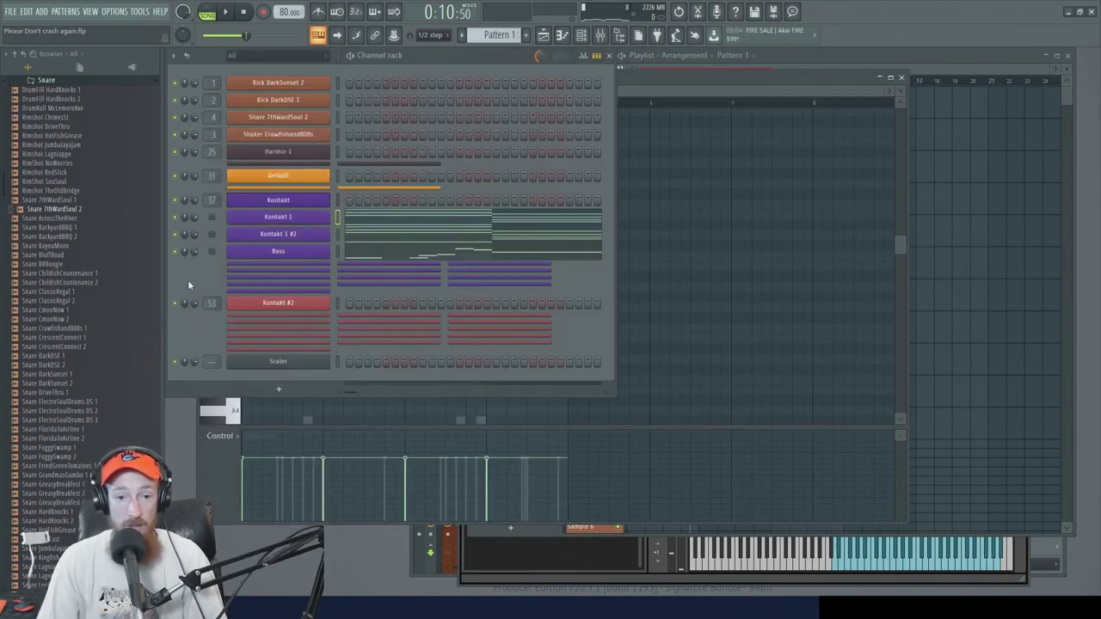
Shorten the Bass channel's final D4 in bar 4 and add a short B3 note filling the end of the bar
{"action": "left_click", "coordinate": [410, 269]}
{"action": "scroll", "coordinate": [375, 315], "scroll_direction": "down", "scroll_amount": 3}
{"action": "left_click_drag", "start_coordinate": [262, 312], "coordinate": [706, 112]}
{"action": "left_click", "coordinate": [873, 270], "text": "ctrl"}
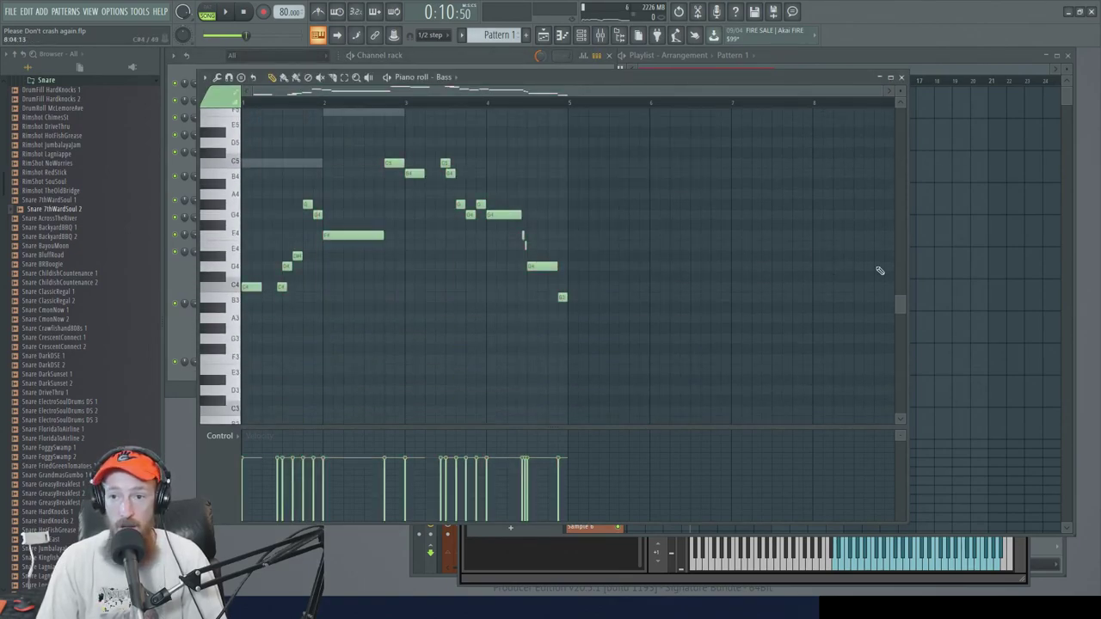
{"action": "left_click", "coordinate": [901, 78]}
Play the arrangement from bar 1 and follow the Bass and Kontakt 1 notes in the piano roll
{"action": "left_click", "coordinate": [630, 81]}
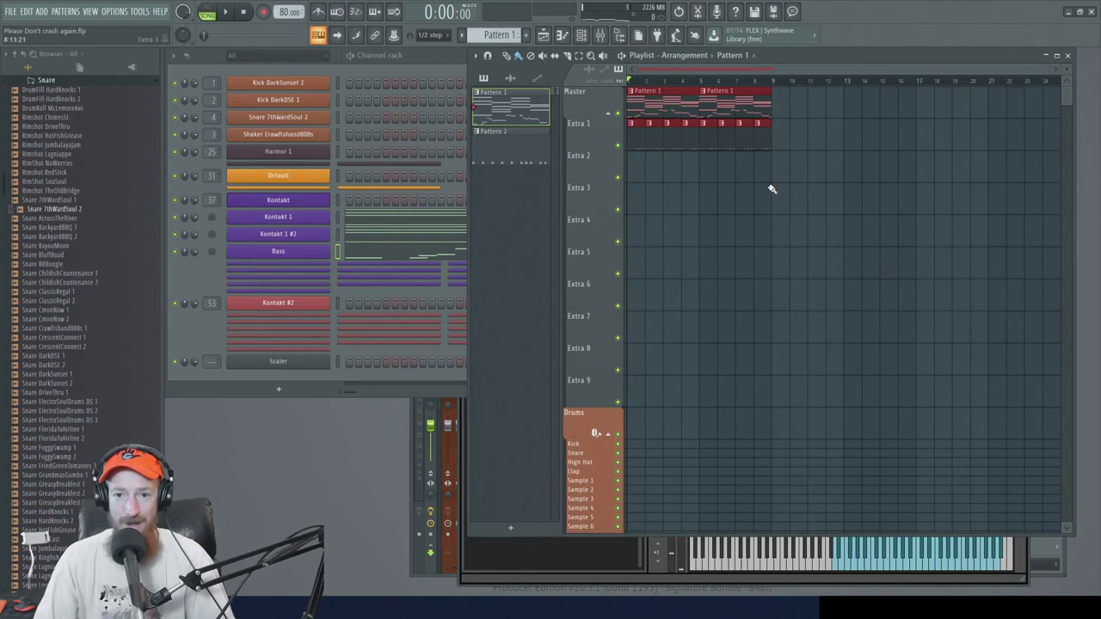
{"action": "key", "text": "space"}
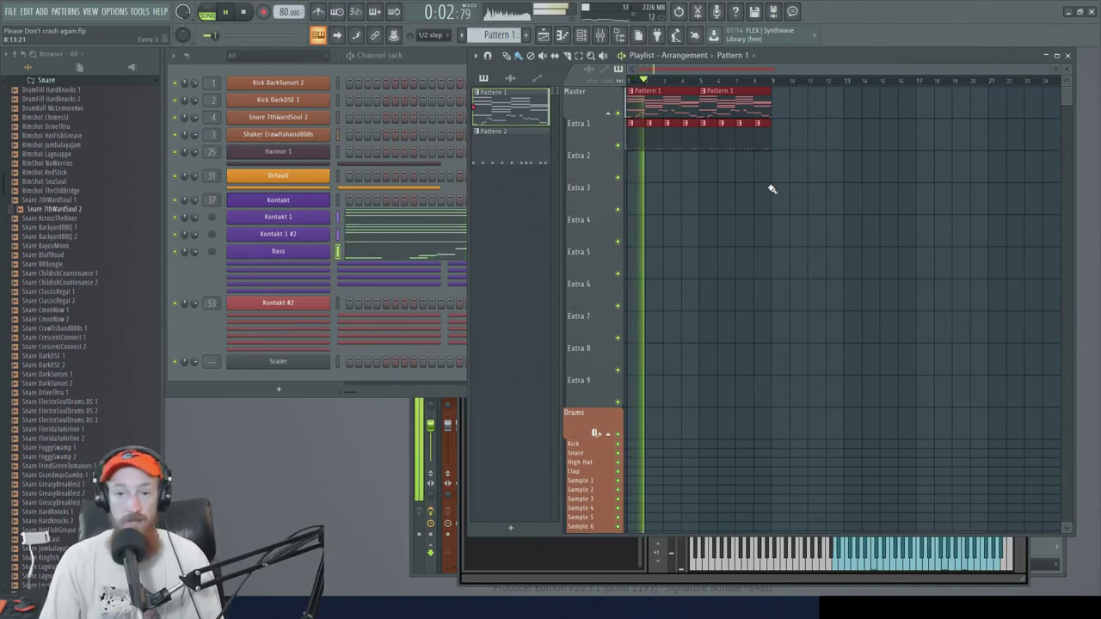
{"action": "left_click", "coordinate": [655, 143]}
{"action": "left_click", "coordinate": [649, 107]}
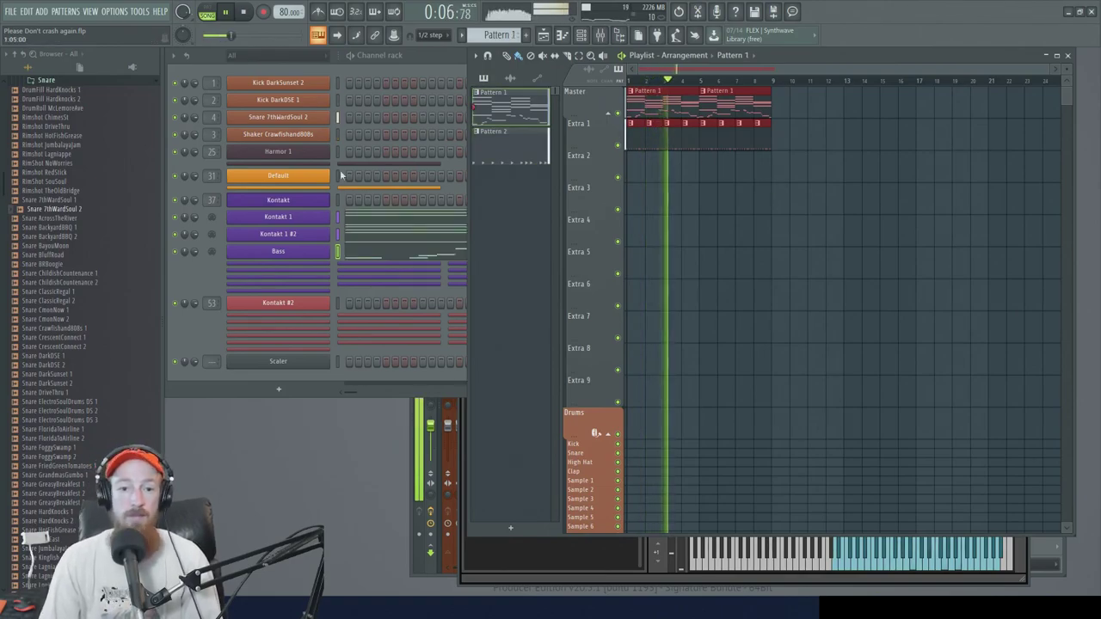
{"action": "left_click", "coordinate": [391, 256]}
{"action": "scroll", "coordinate": [387, 249], "scroll_direction": "up", "scroll_amount": 3}
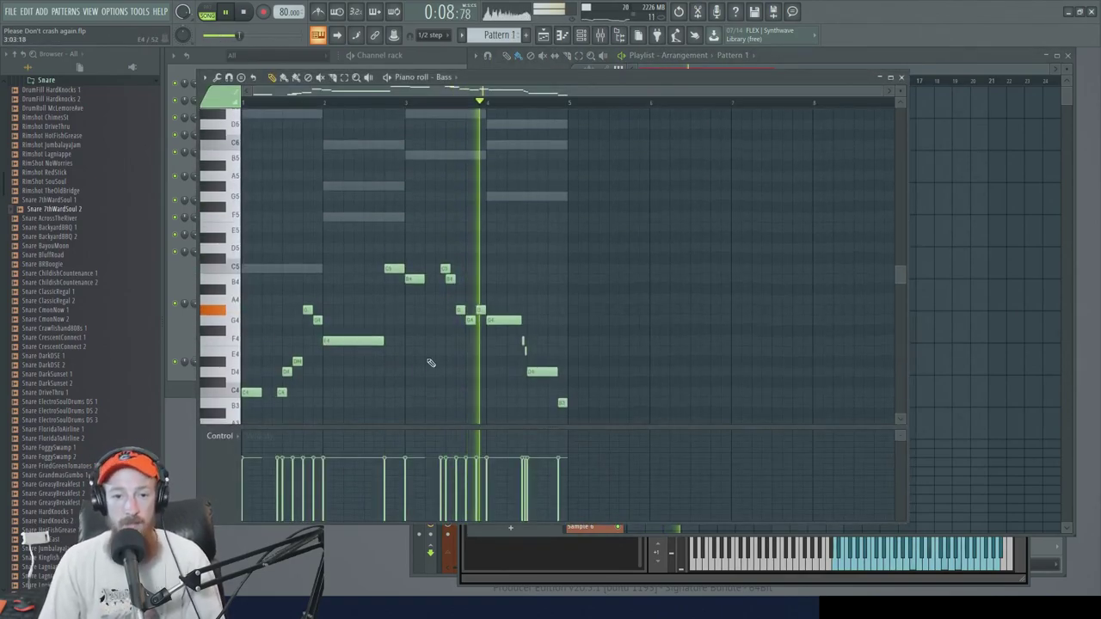
{"action": "right_click", "coordinate": [373, 225]}
{"action": "scroll", "coordinate": [436, 253], "scroll_direction": "up", "scroll_amount": 3}
{"action": "scroll", "coordinate": [435, 318], "scroll_direction": "up", "scroll_amount": 2}
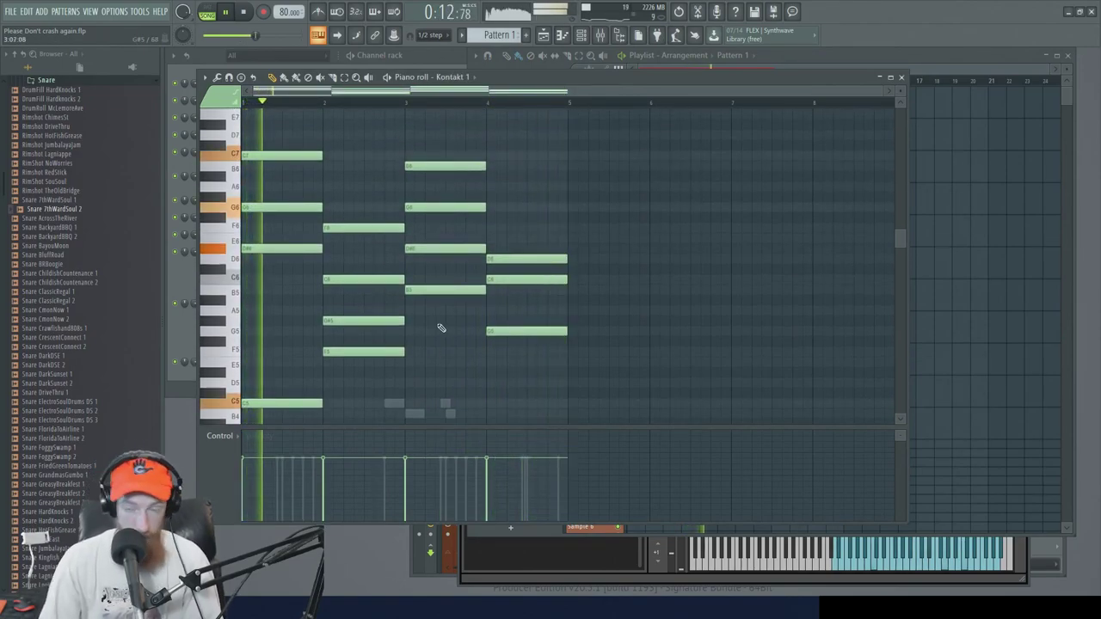
Place a Pattern 1 clip at bar 9 trimmed to about half a bar, then stop playback and set the playhead at bar 9
{"action": "left_click", "coordinate": [915, 60]}
{"action": "left_click_drag", "start_coordinate": [669, 114], "coordinate": [804, 112]}
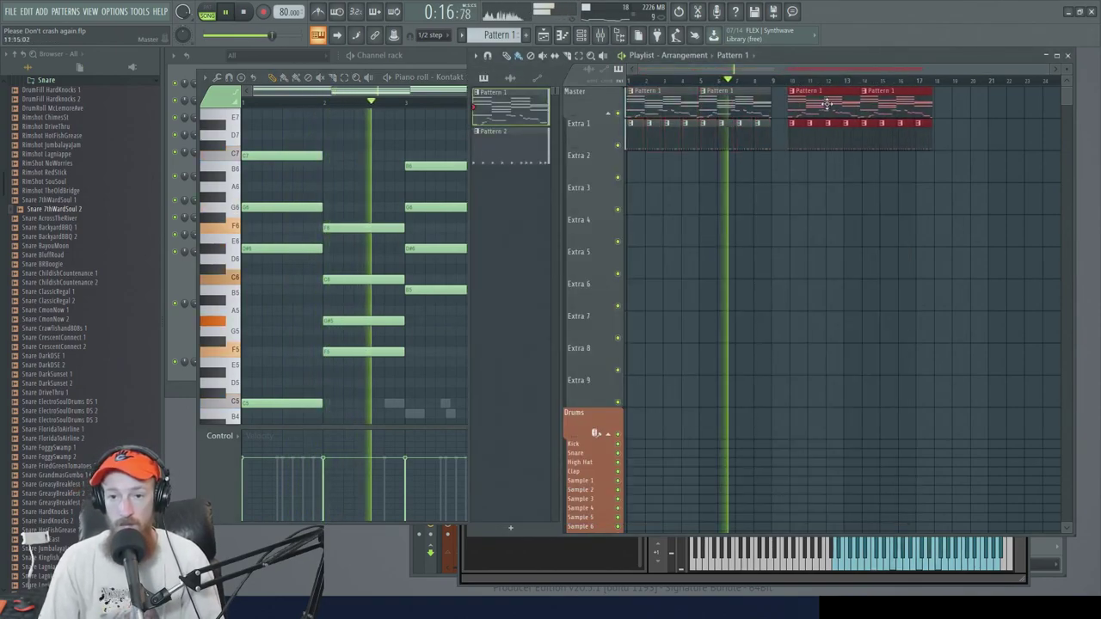
{"action": "scroll", "coordinate": [804, 112], "scroll_direction": "up", "scroll_amount": 4, "text": "ctrl"}
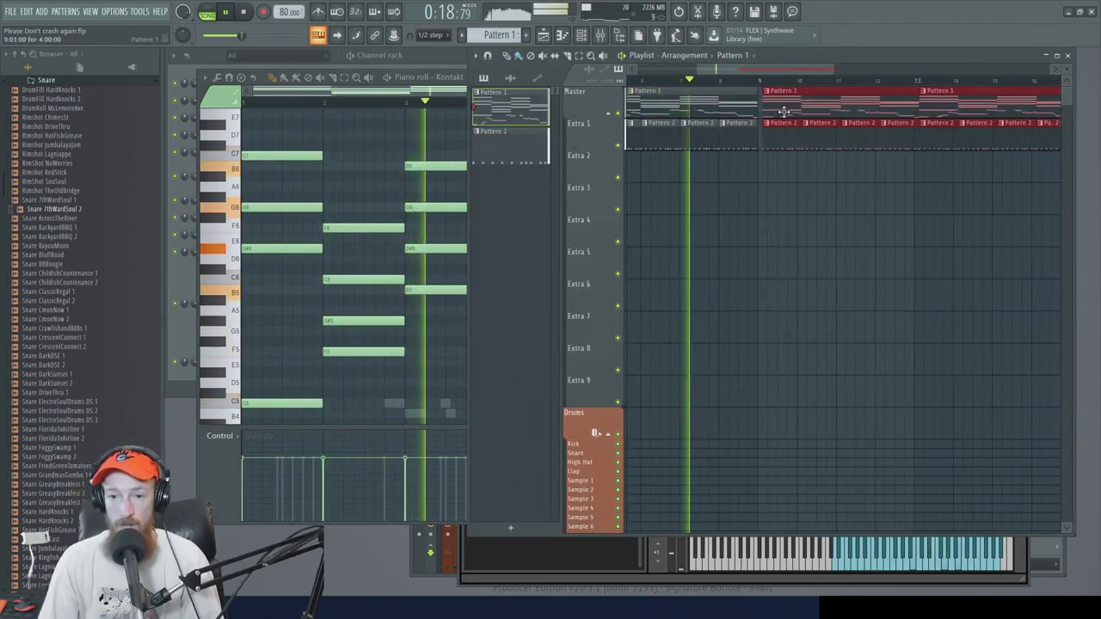
{"action": "scroll", "coordinate": [773, 108], "scroll_direction": "down", "scroll_amount": 3, "text": "ctrl"}
{"action": "mouse_move", "coordinate": [777, 125]}
{"action": "left_mouse_down"}
{"action": "mouse_move", "coordinate": [983, 135]}
{"action": "mouse_move", "coordinate": [811, 110]}
{"action": "mouse_move", "coordinate": [770, 118]}
{"action": "left_mouse_up"}
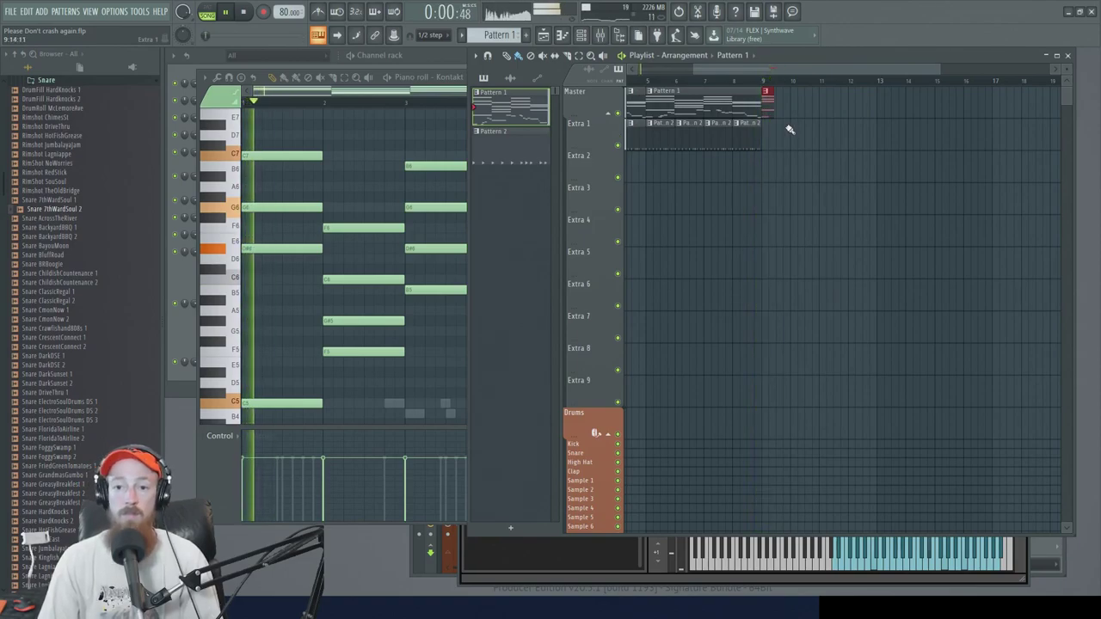
{"action": "key", "text": "space"}
{"action": "left_click", "coordinate": [765, 82]}
{"action": "scroll", "coordinate": [790, 163], "scroll_direction": "down", "scroll_amount": 2}
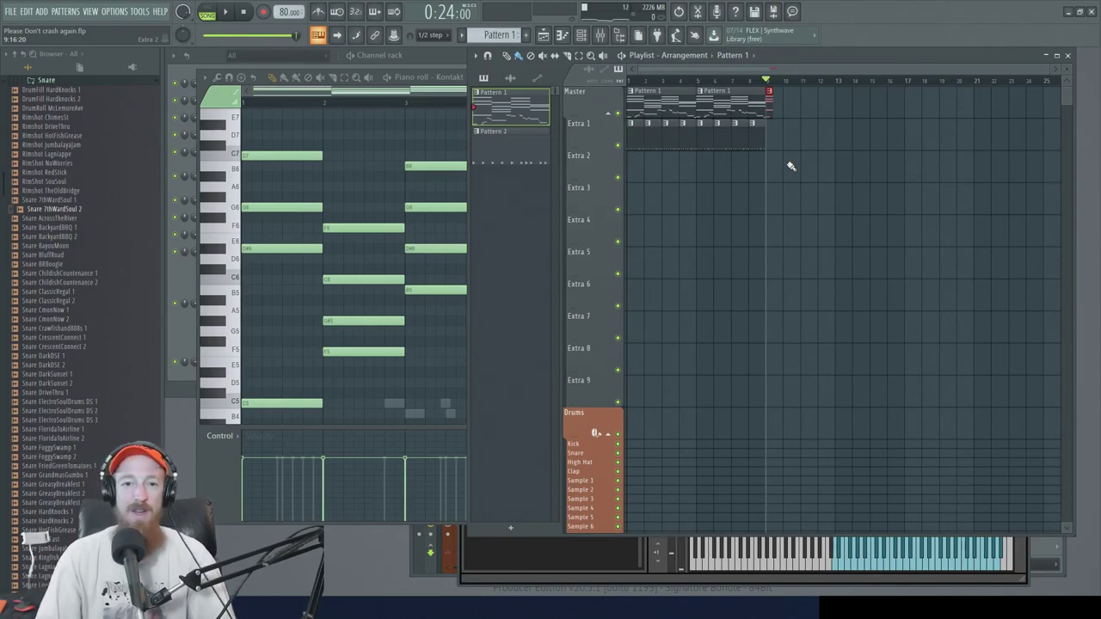
Review the C Harmonic Minor diatonic chords and the four-chord progression in Scaler
{"action": "left_click", "coordinate": [183, 336]}
{"action": "left_click", "coordinate": [278, 362]}
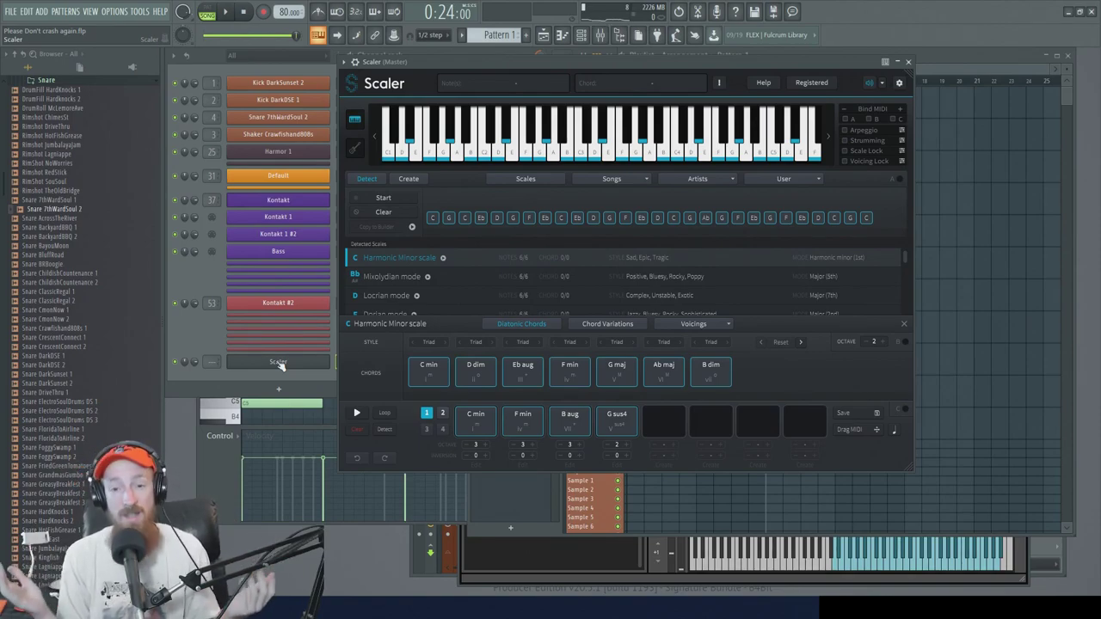
{"action": "left_click_drag", "start_coordinate": [624, 62], "coordinate": [652, 59]}
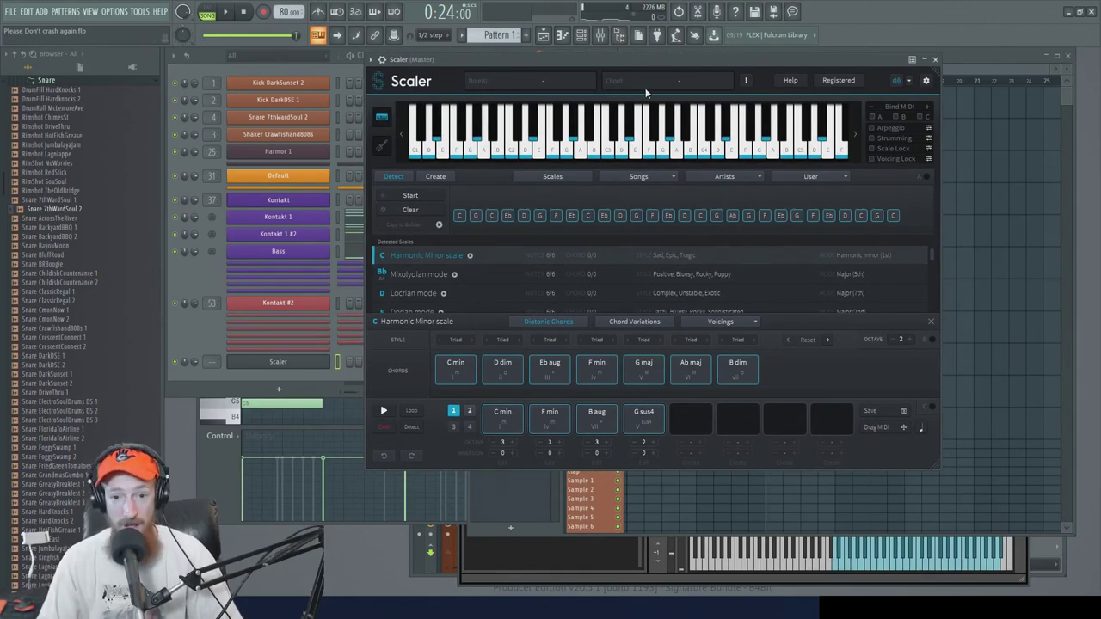
{"action": "left_click", "coordinate": [457, 372]}
{"action": "left_click", "coordinate": [515, 421]}
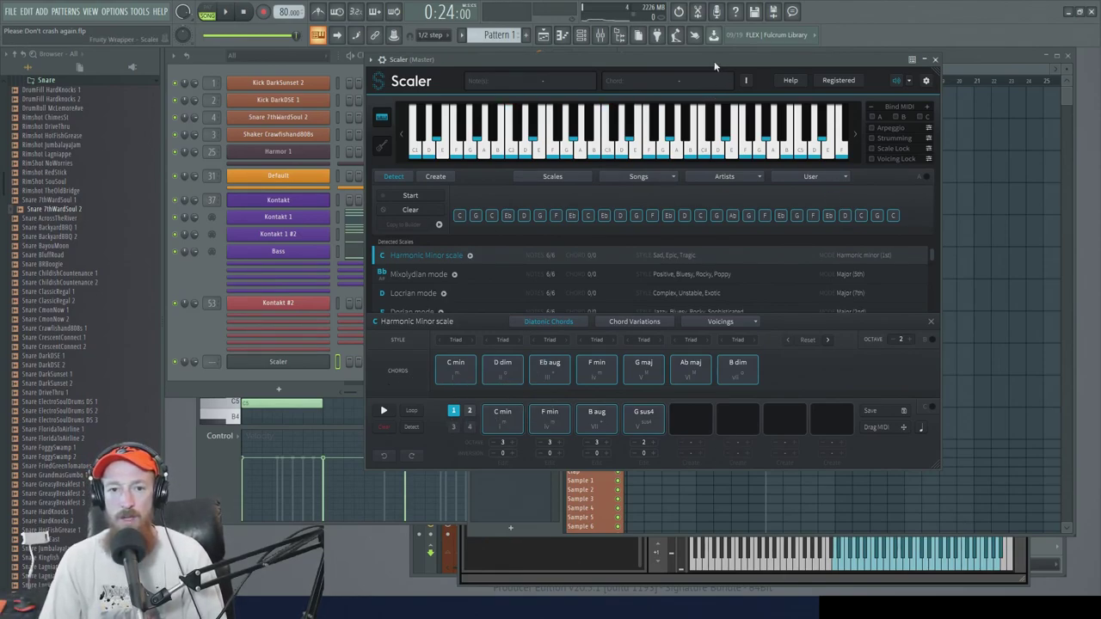
{"action": "left_click_drag", "start_coordinate": [714, 61], "coordinate": [706, 60]}
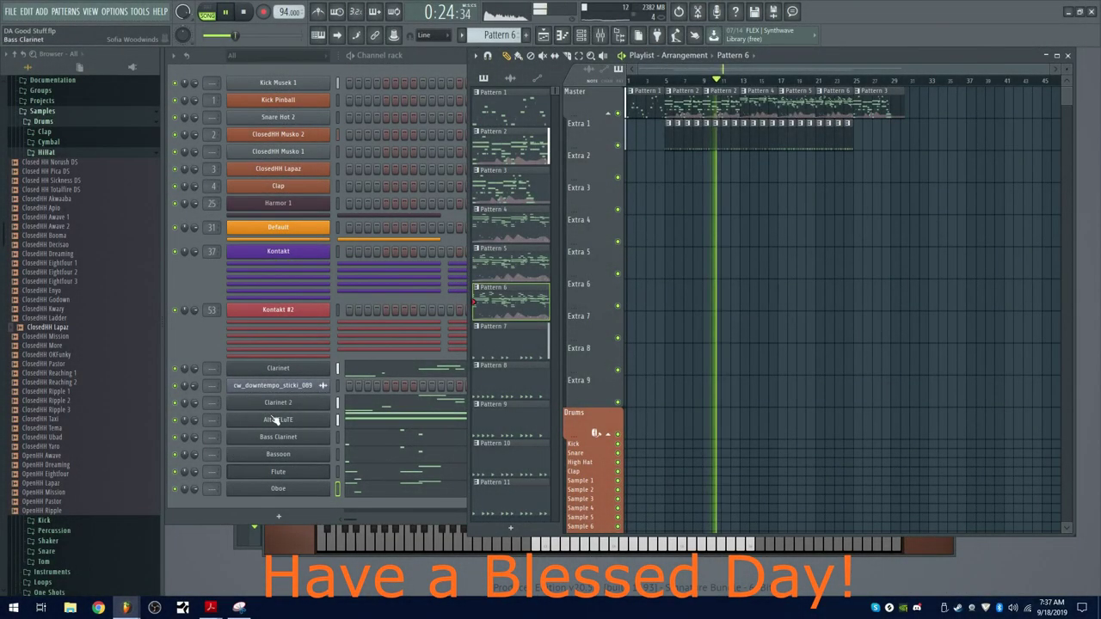
Examine the Clarinet and Bass Clarinet notes of Pattern 4 in the DA Good Stuff project during playback
{"action": "left_click", "coordinate": [392, 370]}
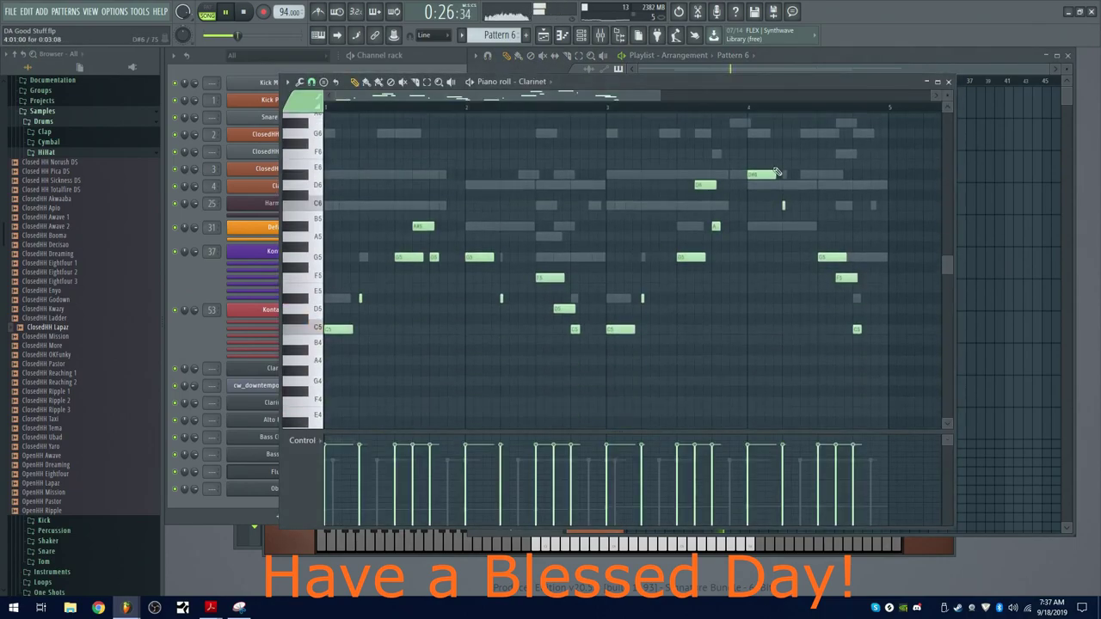
{"action": "left_click", "coordinate": [896, 61]}
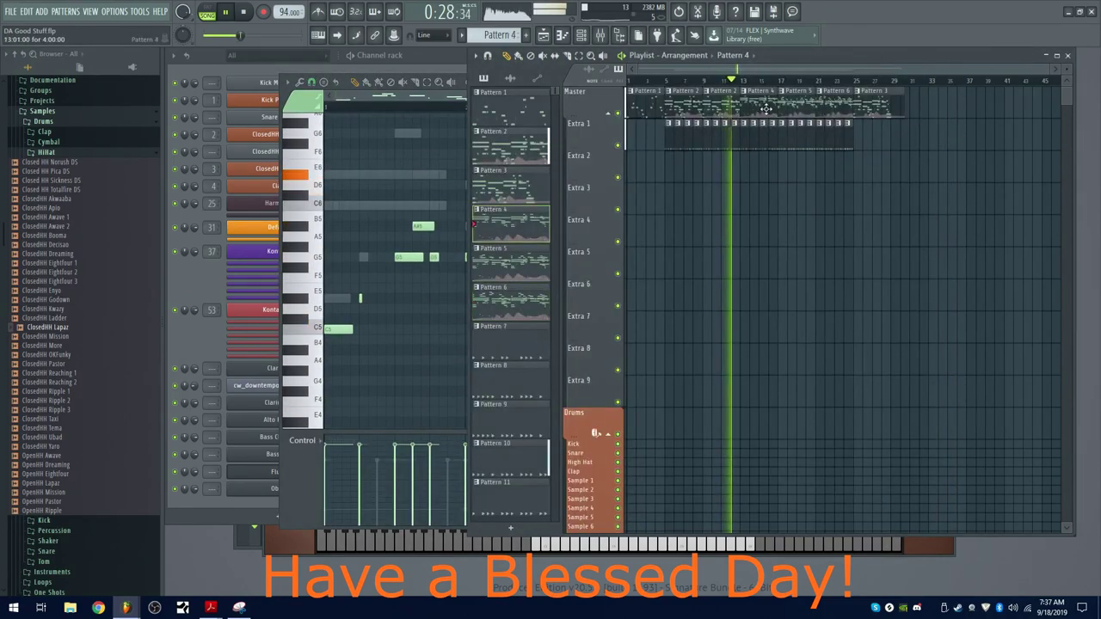
{"action": "left_click", "coordinate": [207, 348]}
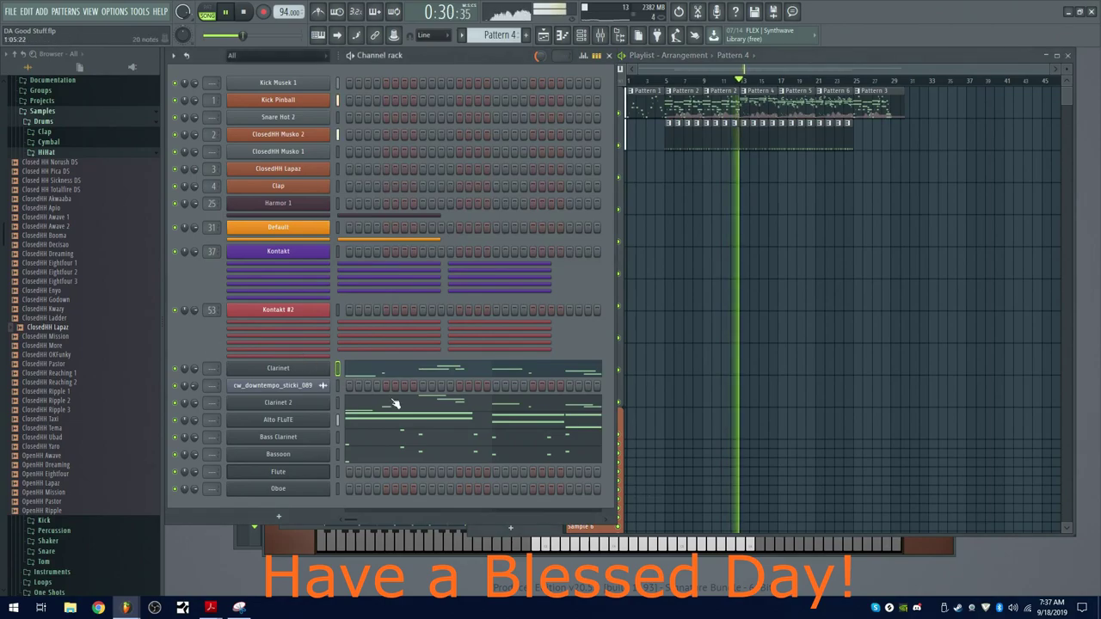
{"action": "left_click", "coordinate": [394, 372]}
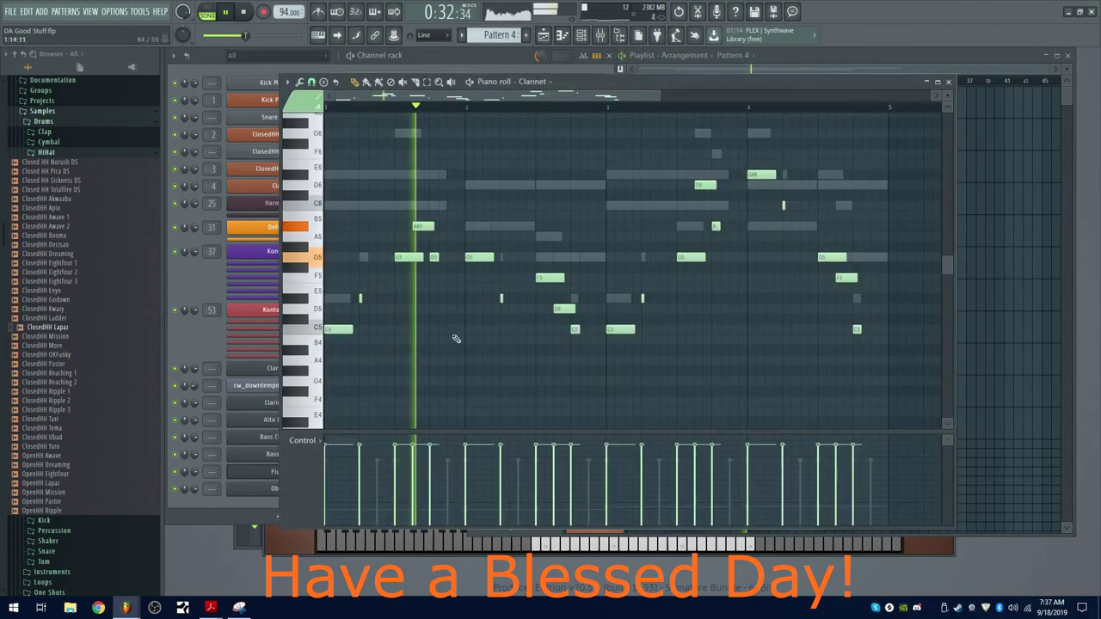
{"action": "scroll", "coordinate": [474, 330], "scroll_direction": "down", "scroll_amount": 1}
{"action": "scroll", "coordinate": [482, 332], "scroll_direction": "up", "scroll_amount": 1}
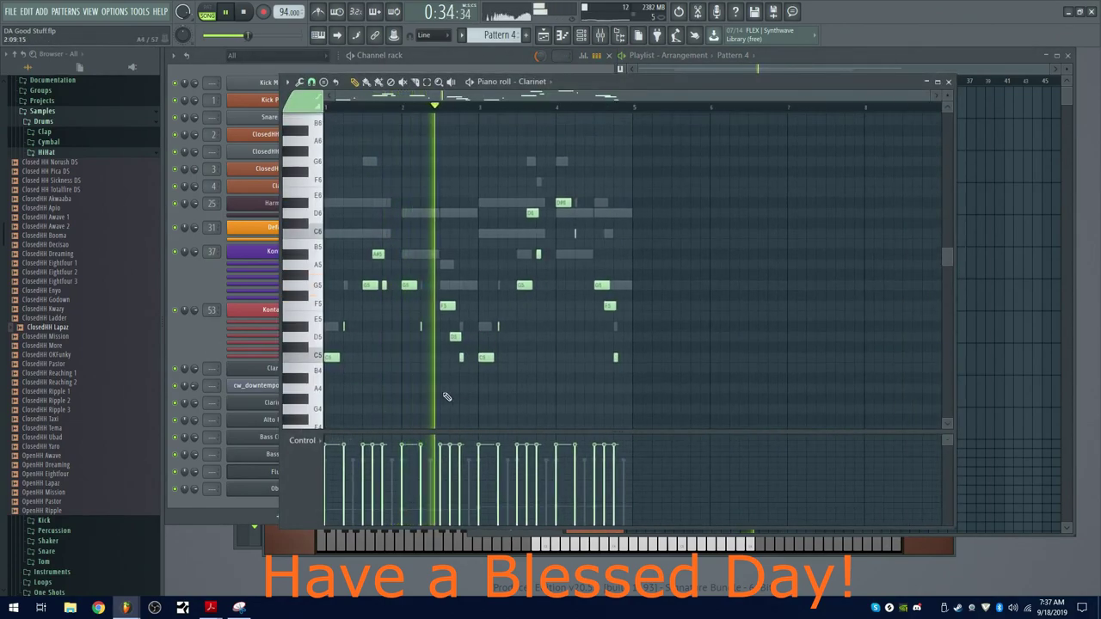
{"action": "left_click", "coordinate": [207, 341]}
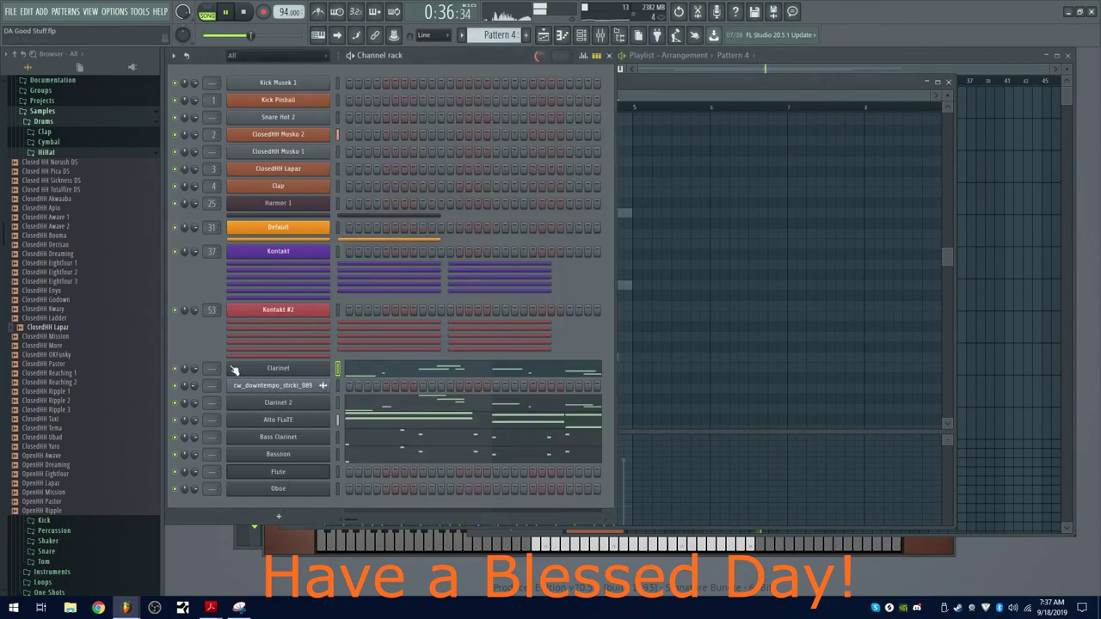
{"action": "left_click", "coordinate": [437, 445]}
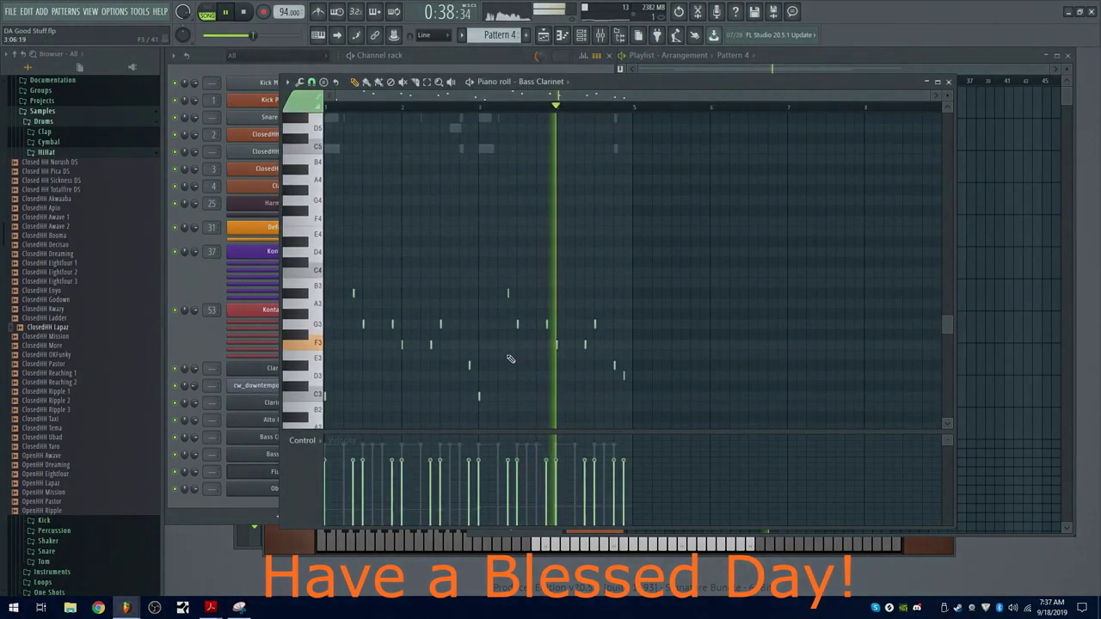